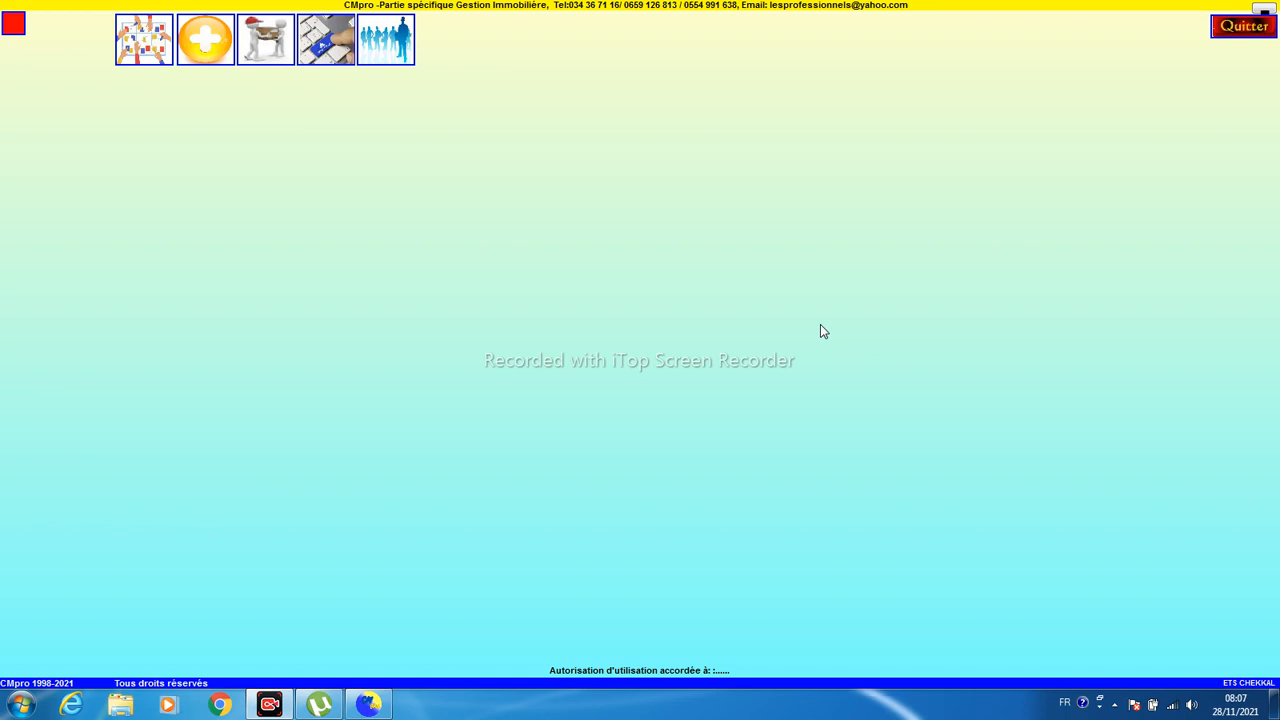
- Review the daily dashboard's rental, reserved and payment due-date lists, then close it
click(143, 37)
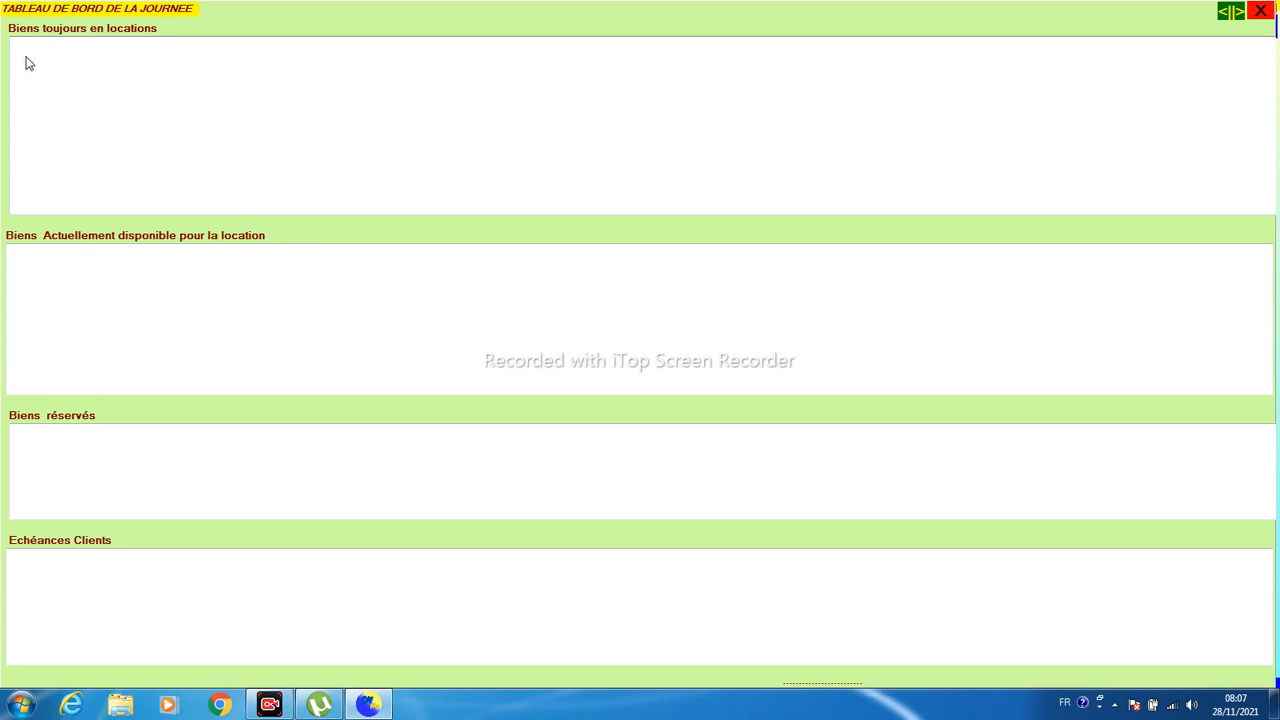
click(56, 262)
click(35, 460)
click(42, 572)
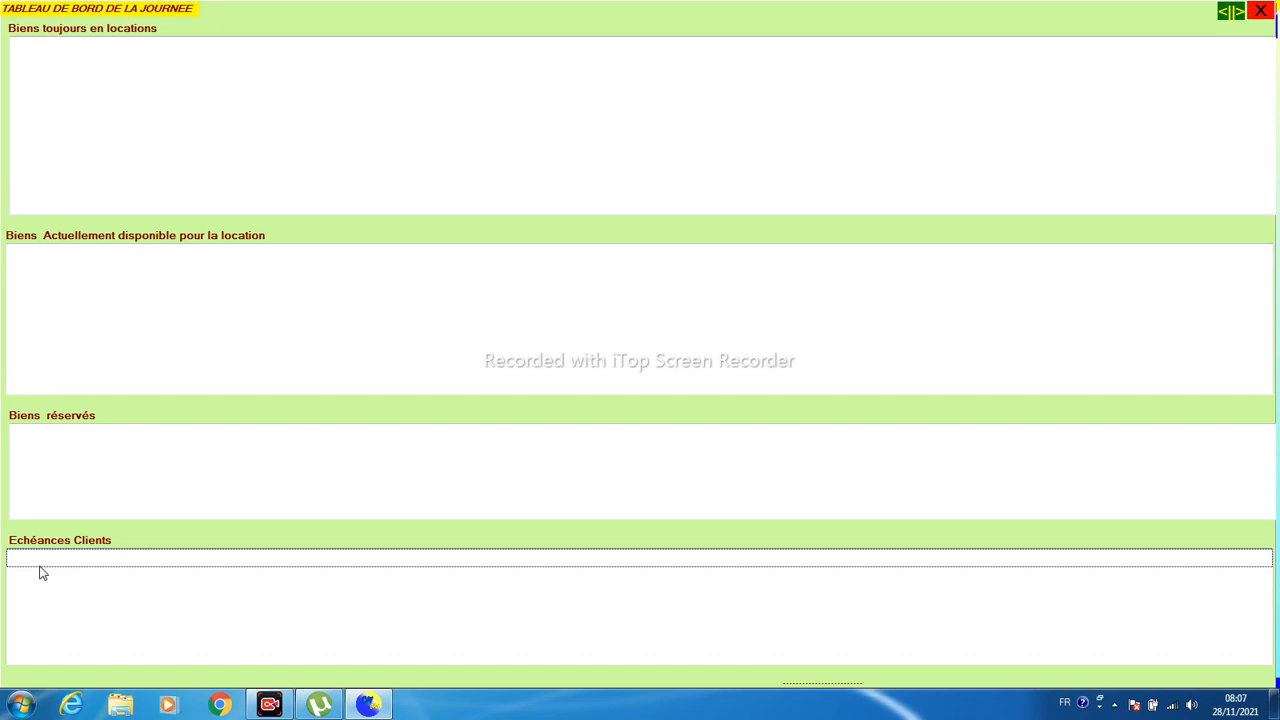
click(1261, 11)
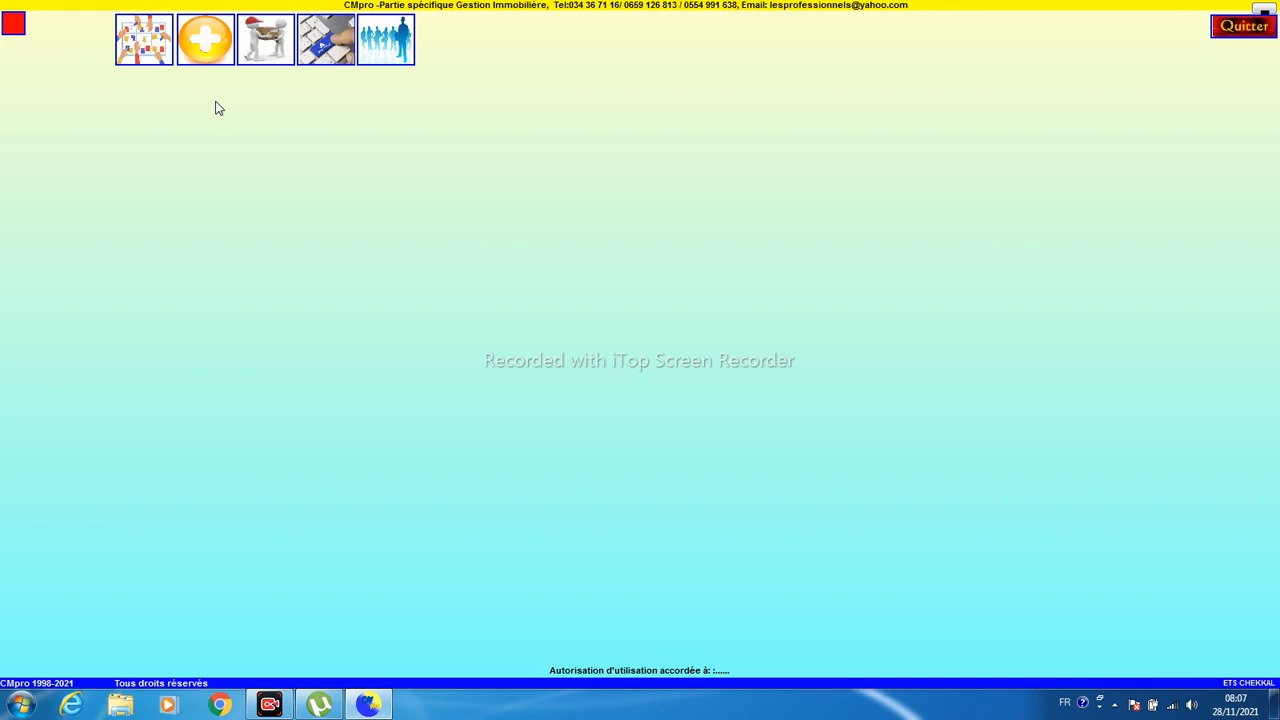
- Start a new property record as an APPARTEMENT for LOCATION, initially placed in Batna, Ain Yagout
click(193, 40)
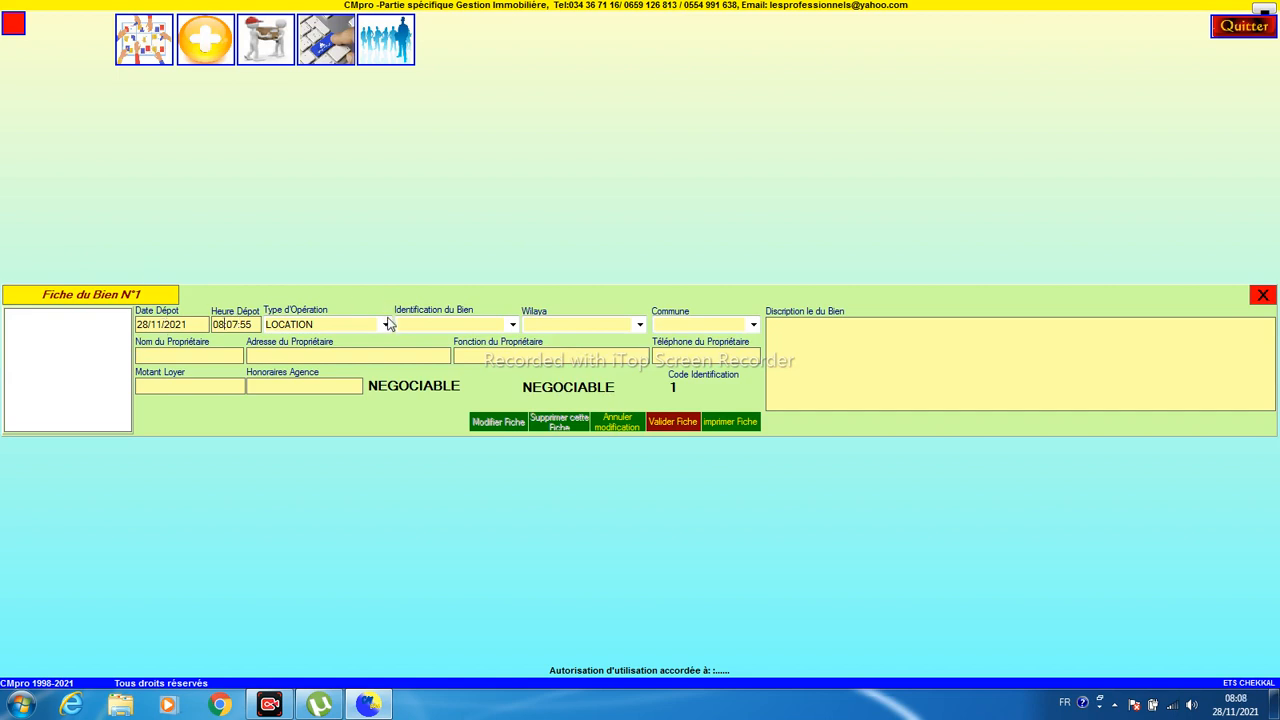
click(386, 325)
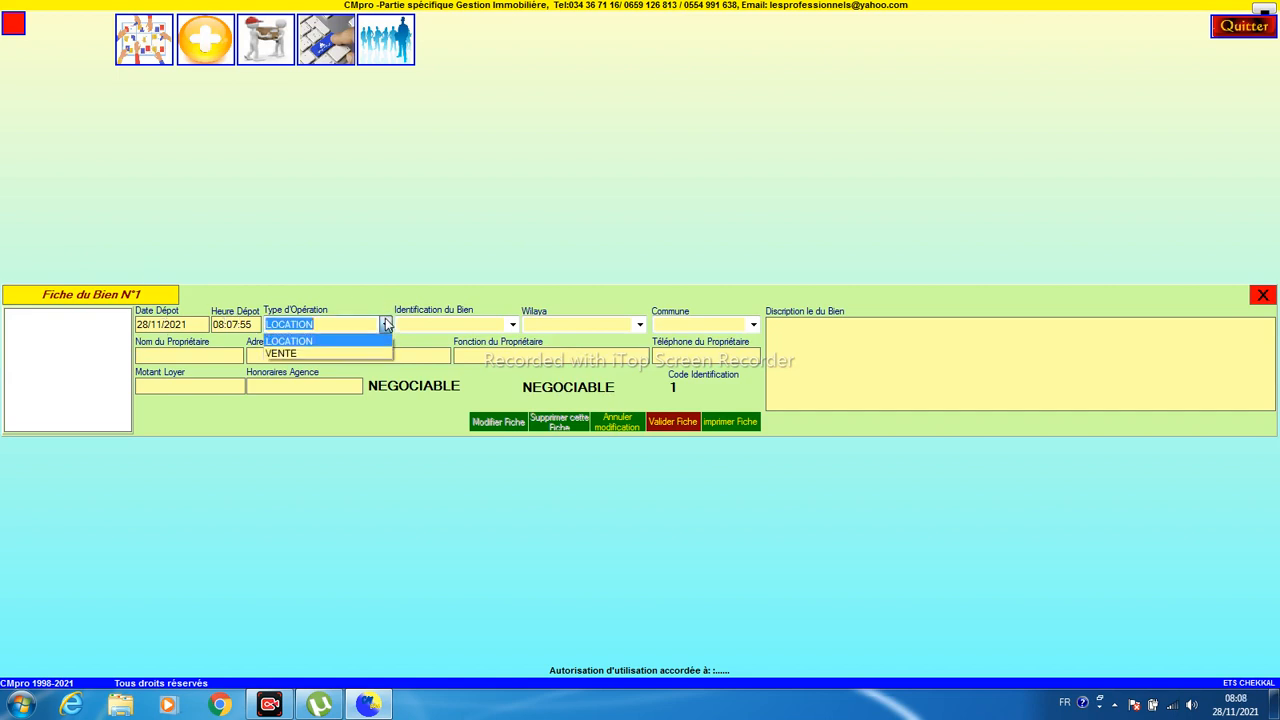
click(386, 325)
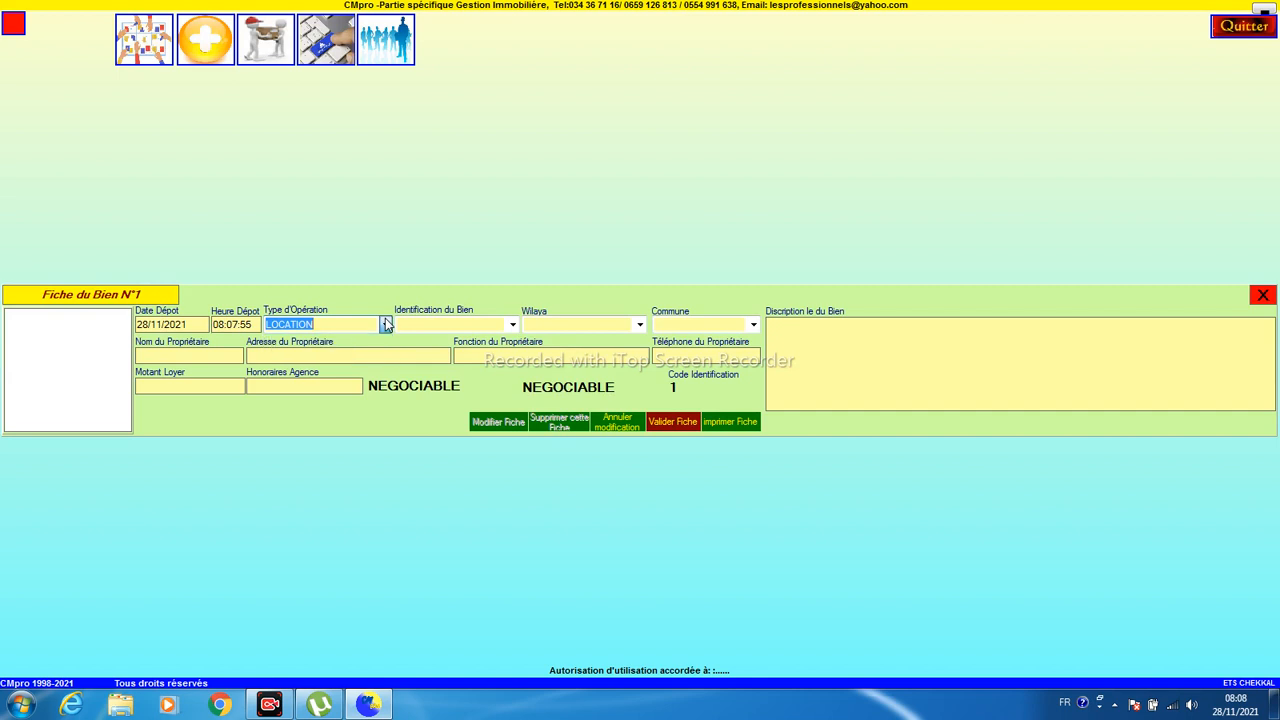
click(512, 326)
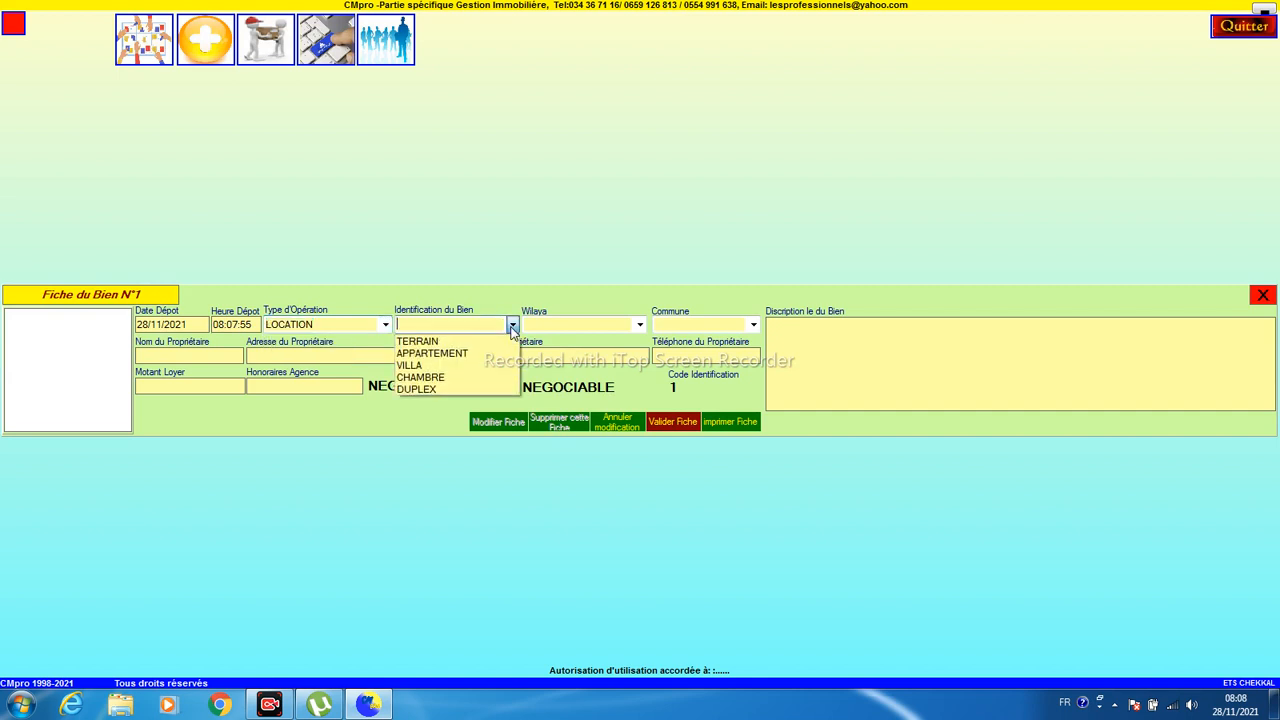
click(444, 354)
click(640, 324)
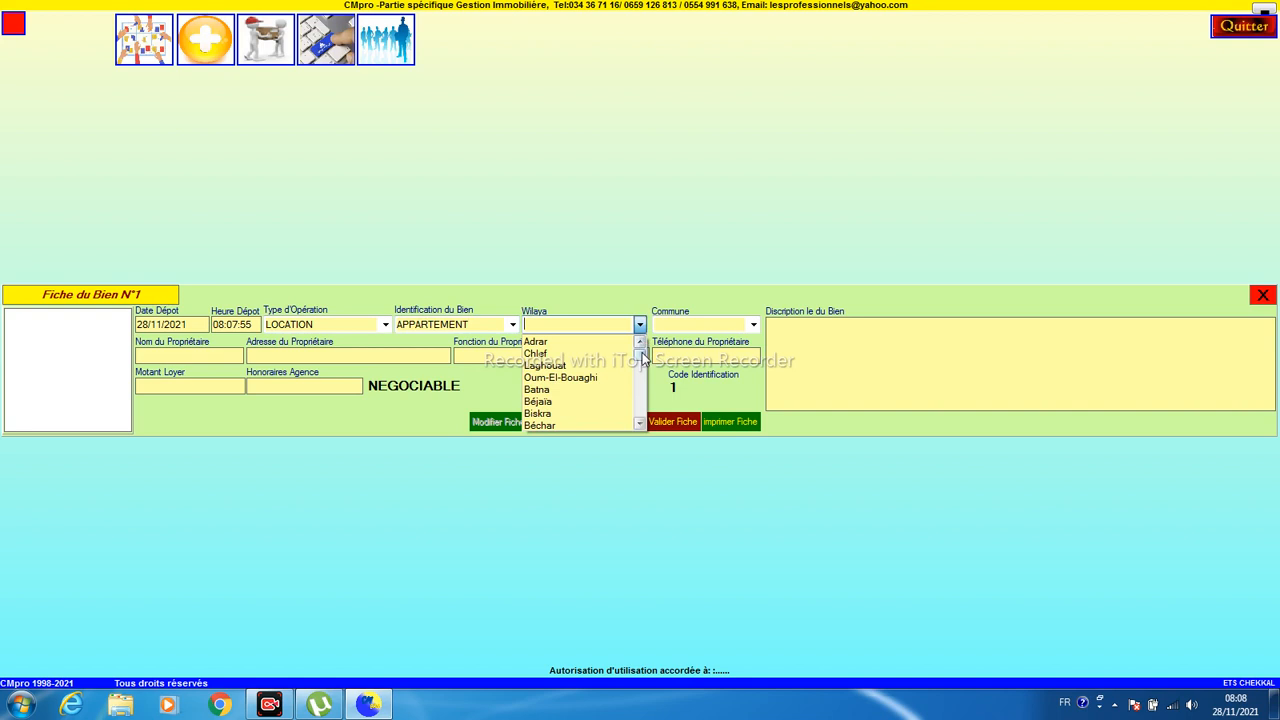
click(595, 399)
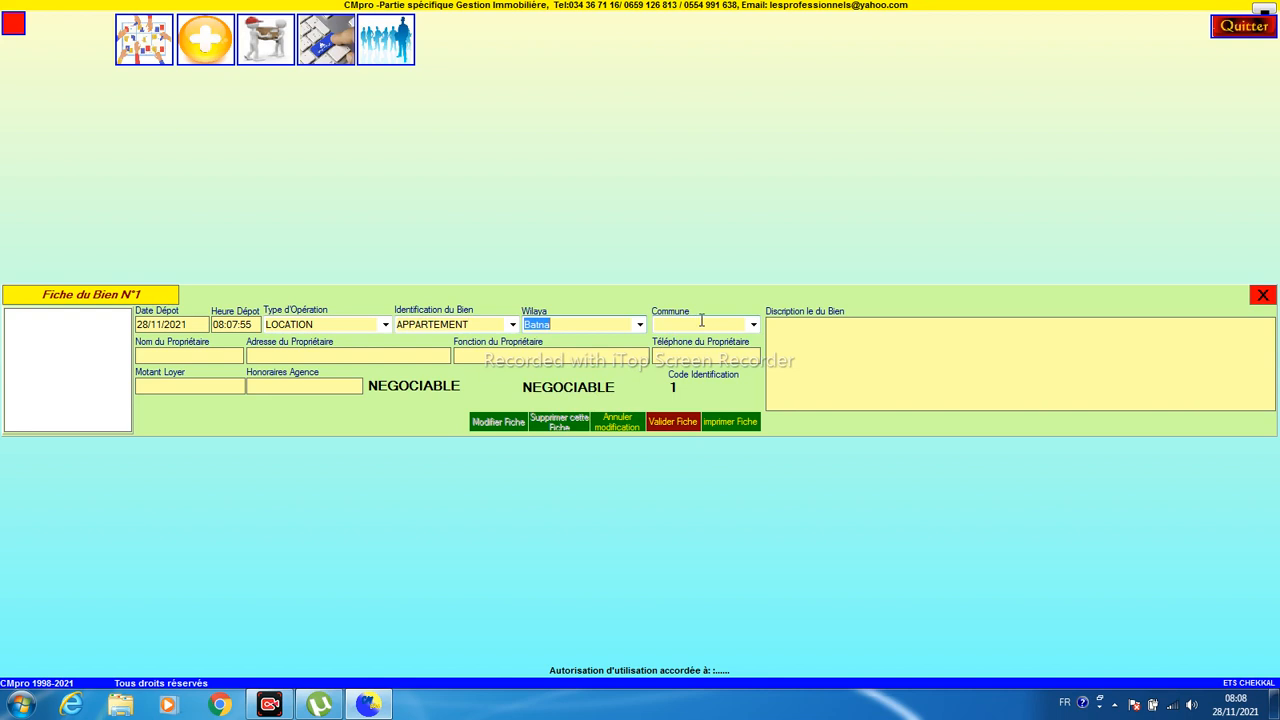
click(753, 324)
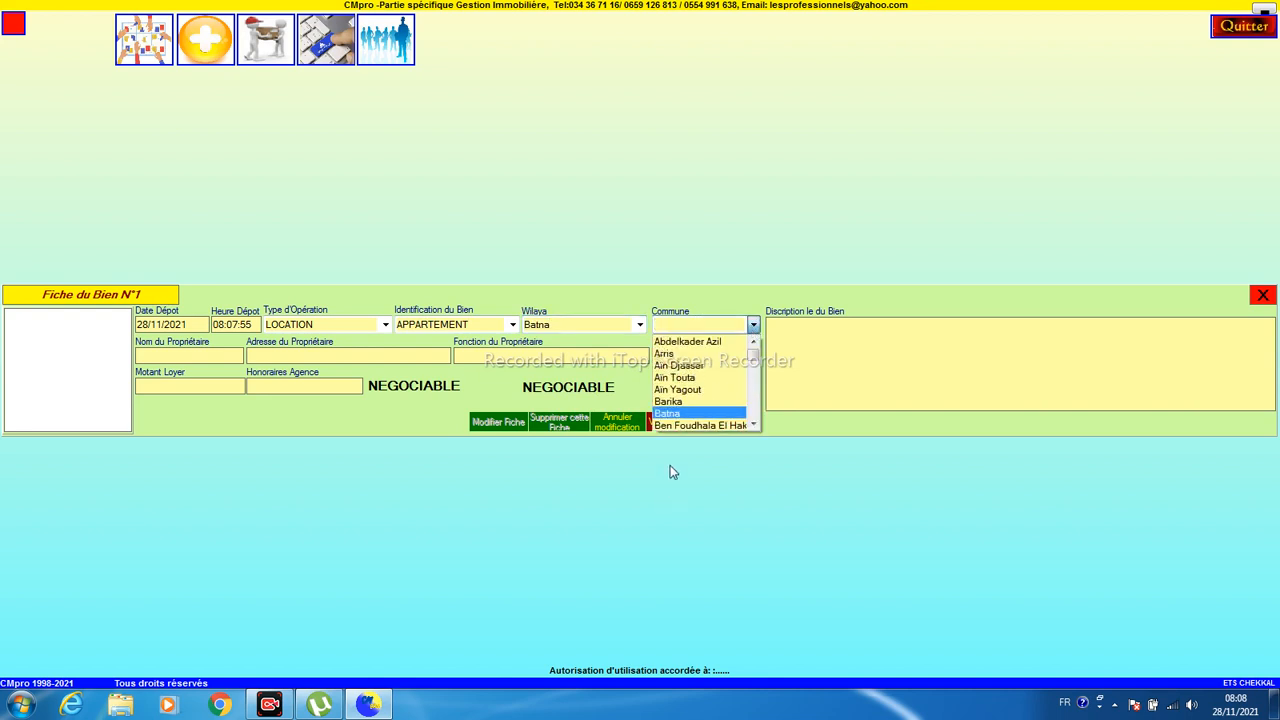
click(674, 389)
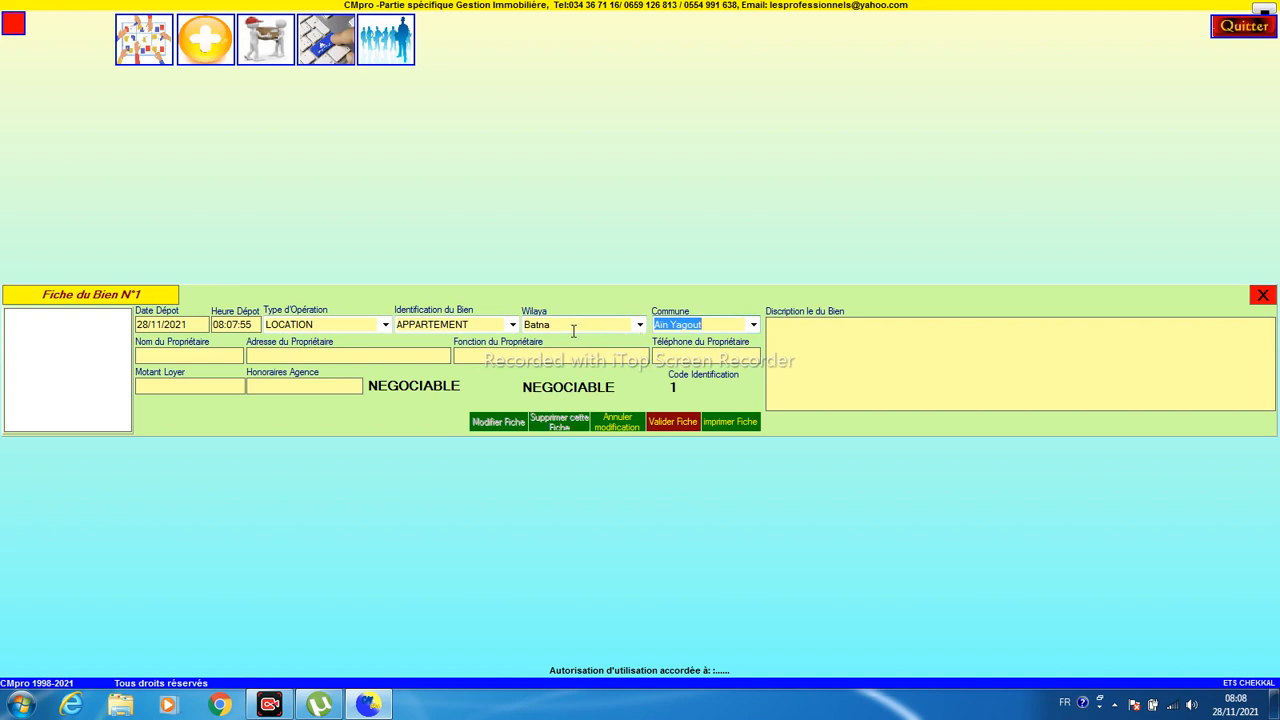
- Change the wilaya to Mostaganem and the commune to Ain Sidi Cherif
click(757, 328)
click(757, 328)
click(757, 328)
click(645, 328)
click(640, 326)
click(640, 372)
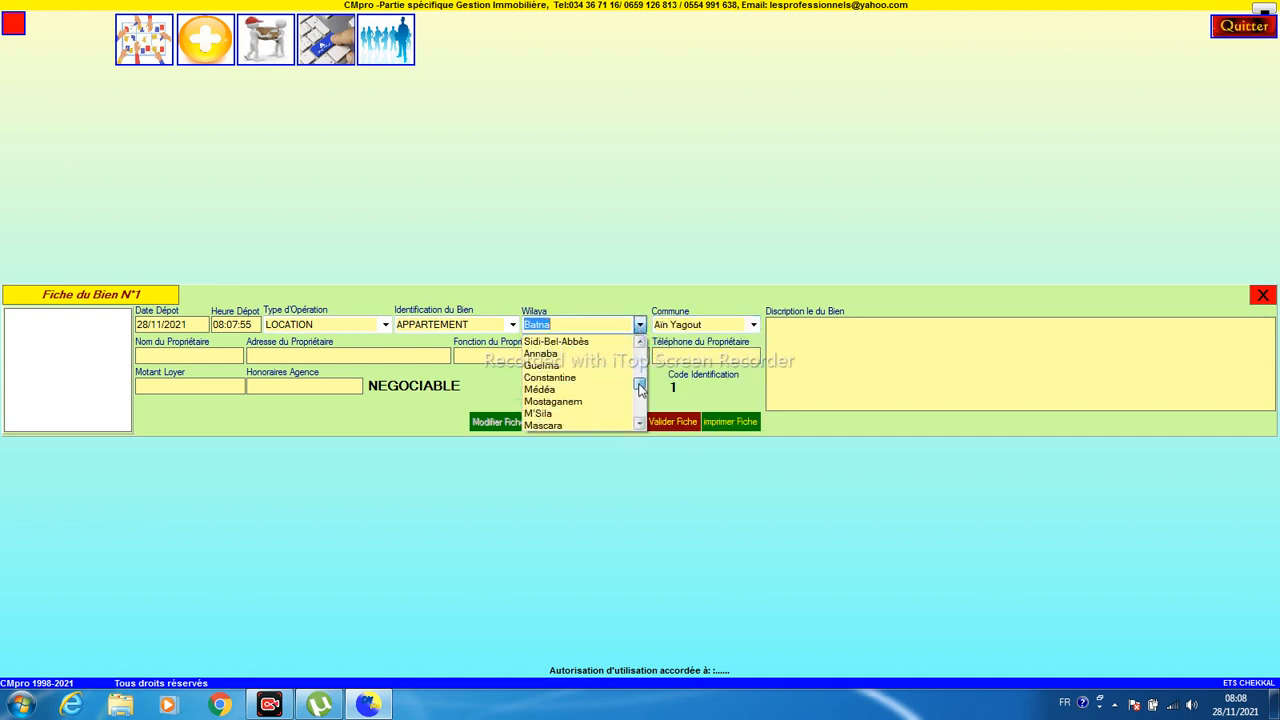
click(600, 401)
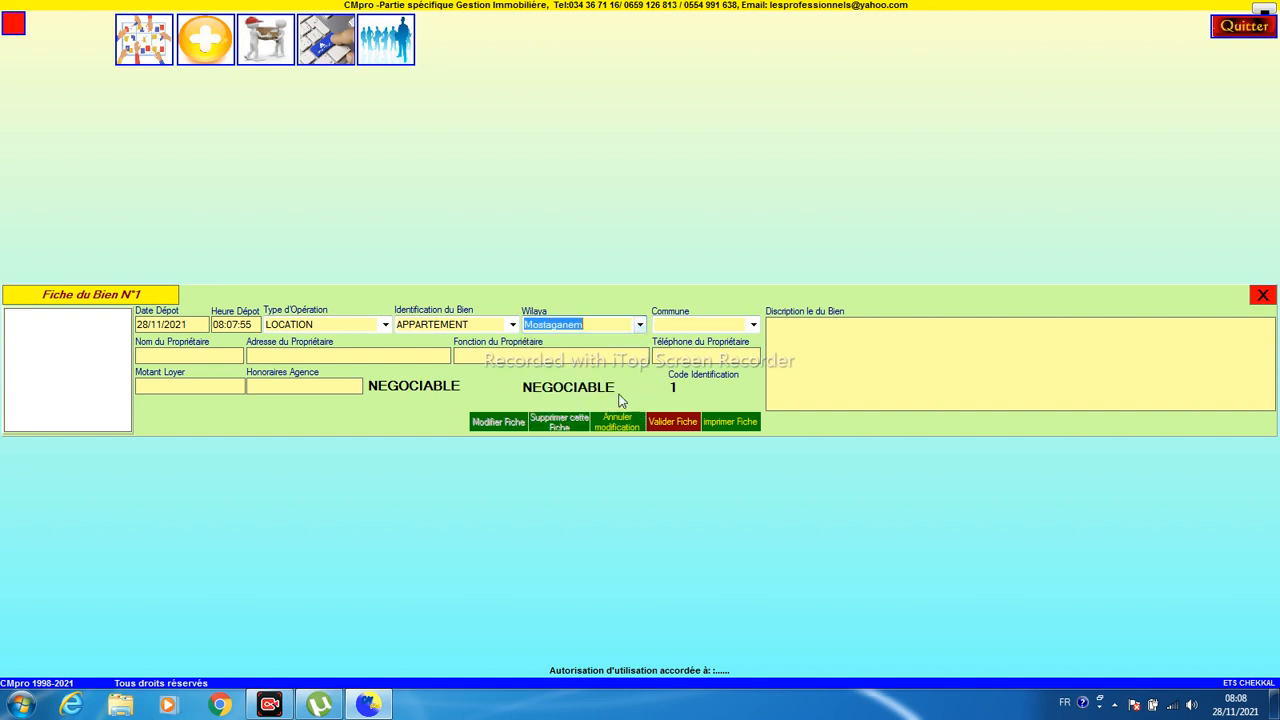
click(754, 325)
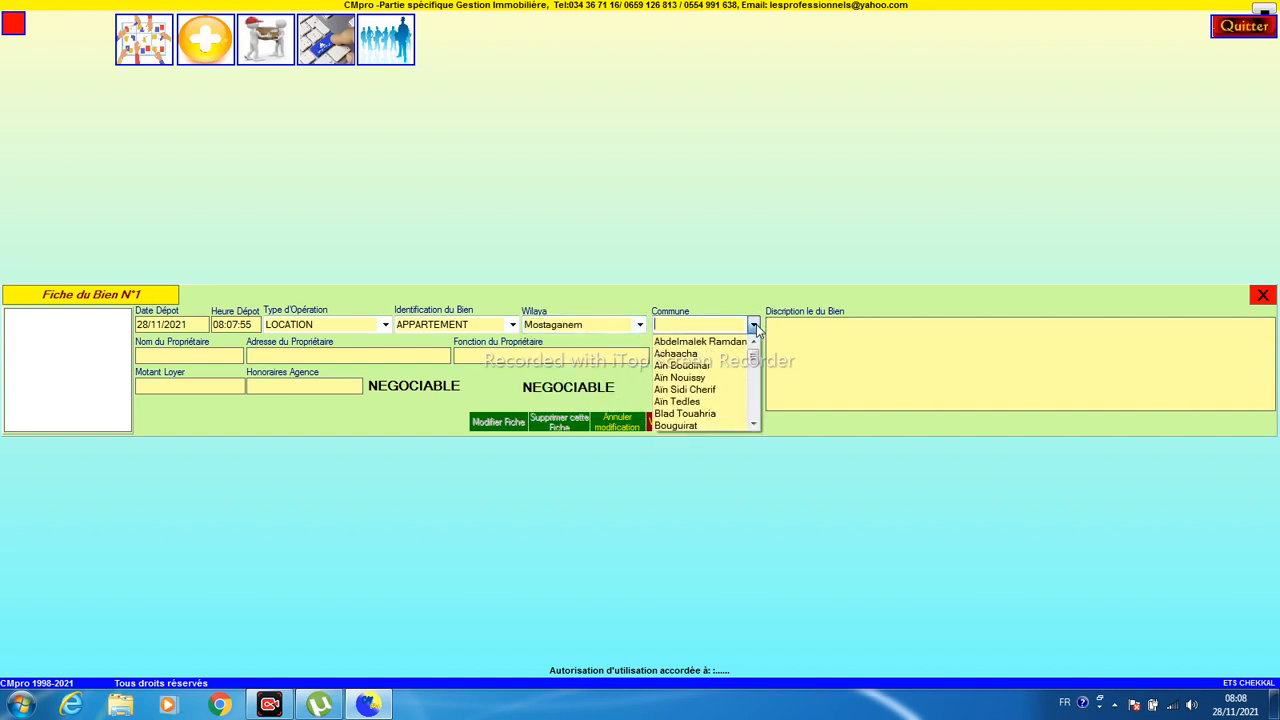
click(725, 390)
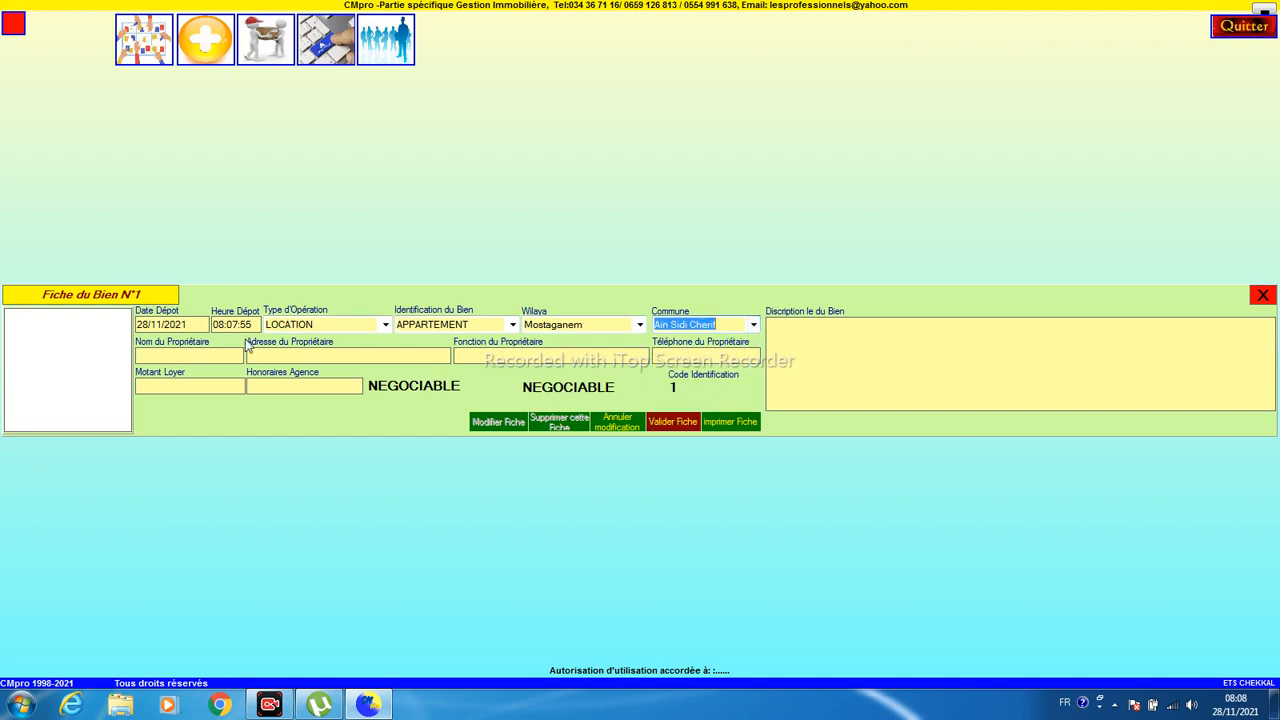
click(217, 360)
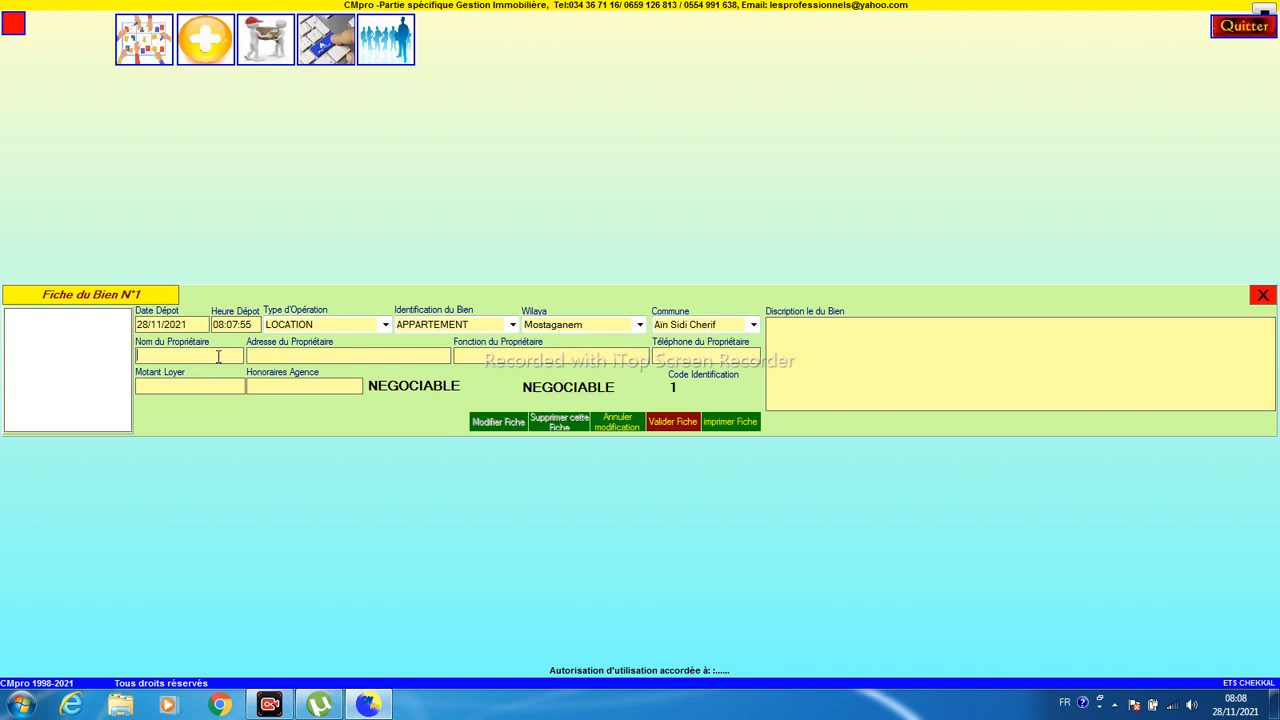
- Enter the owner's name, function 'juriste' and phone number
text(juriste)
key(Tab)
text(545454)
key(Tab)
- Set rent 45000 and agency fees 15000, leave the price NEGOCIABLE, and save record N°1
text(45000)
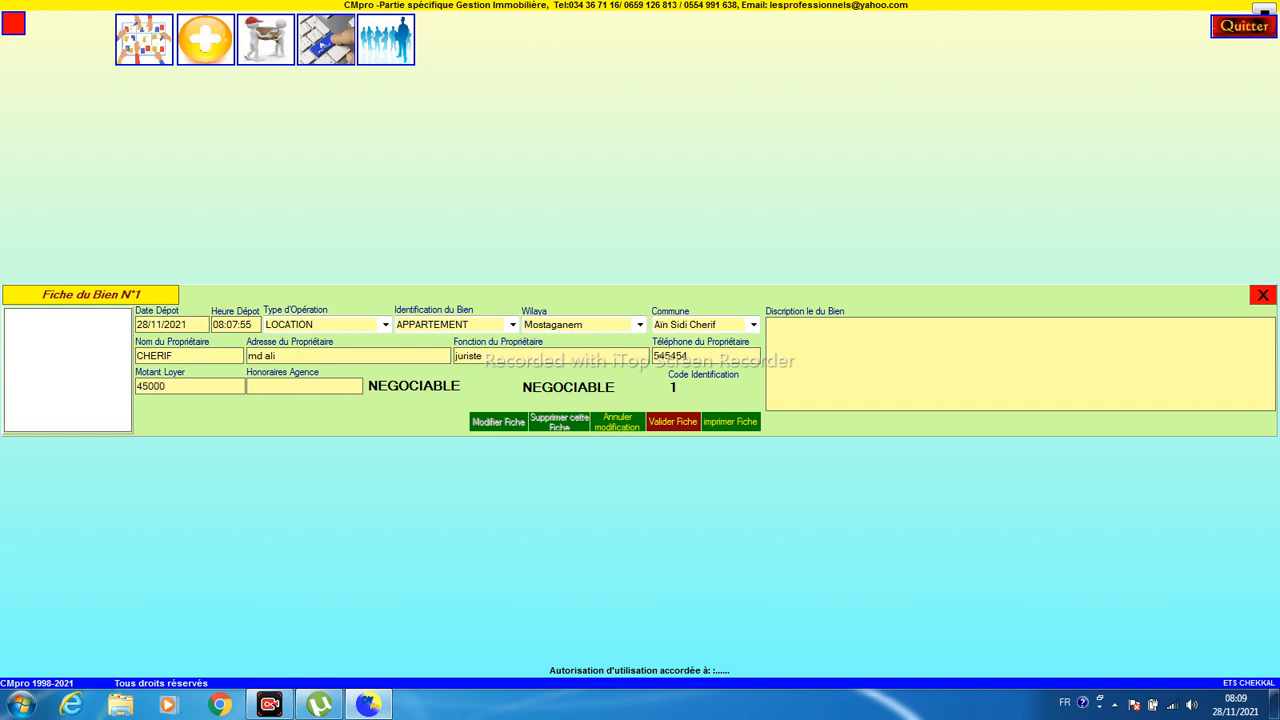
key(Tab)
text(15000)
click(400, 390)
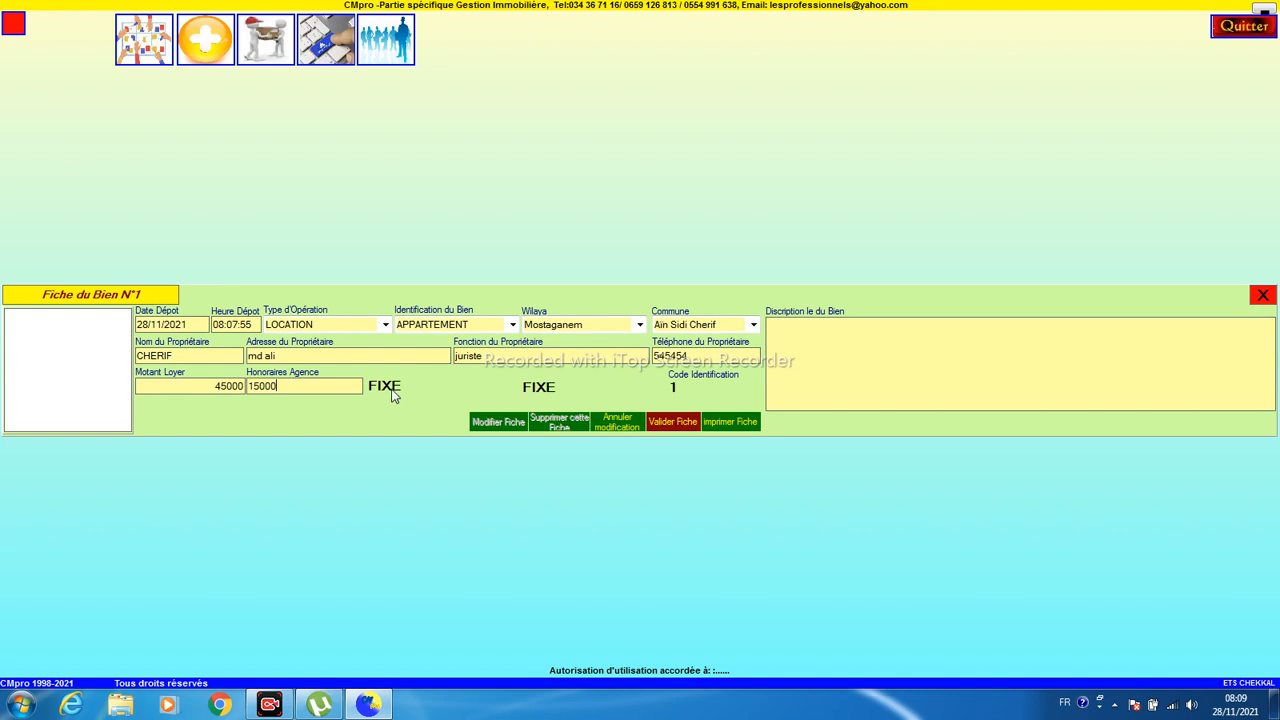
click(391, 395)
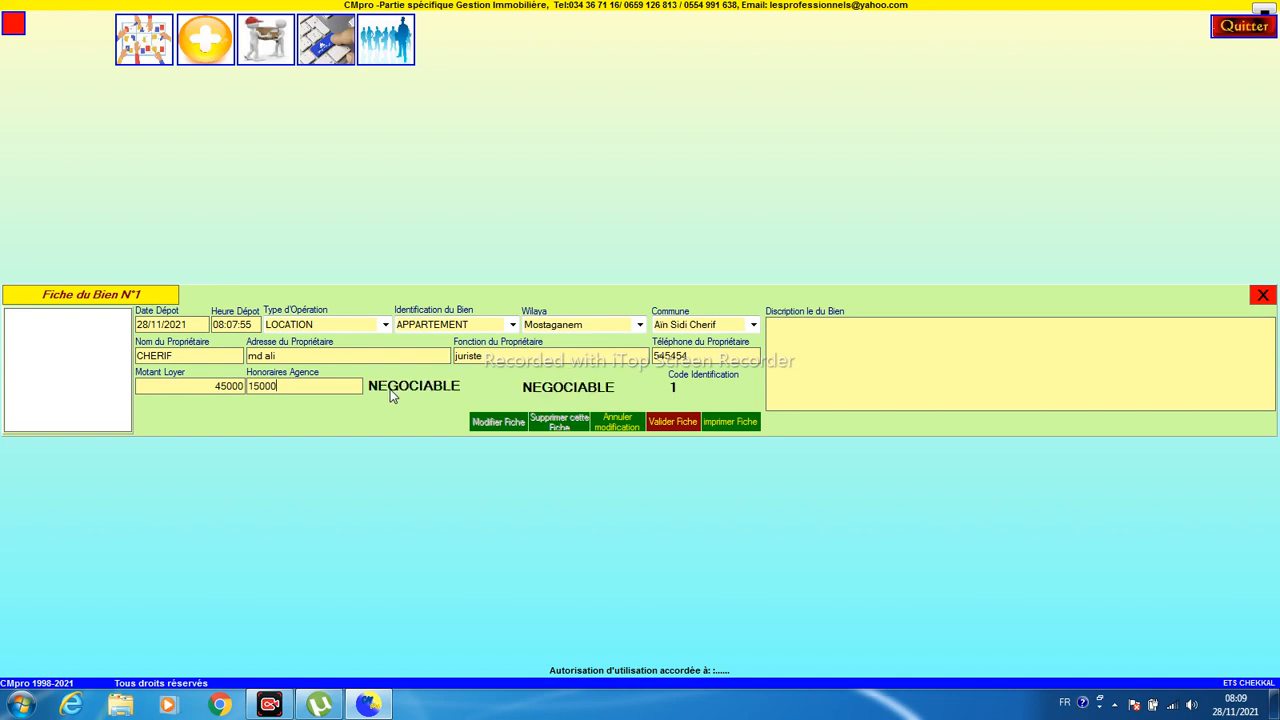
click(391, 395)
click(391, 395)
click(391, 395)
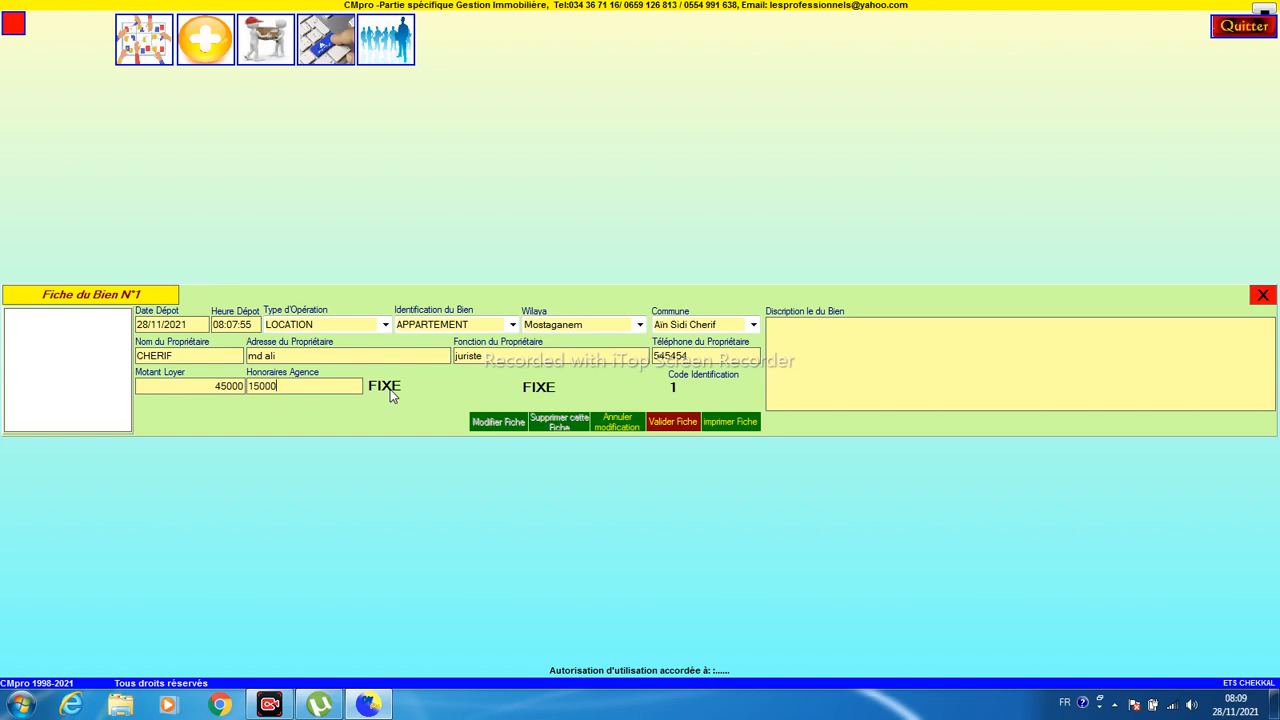
click(391, 395)
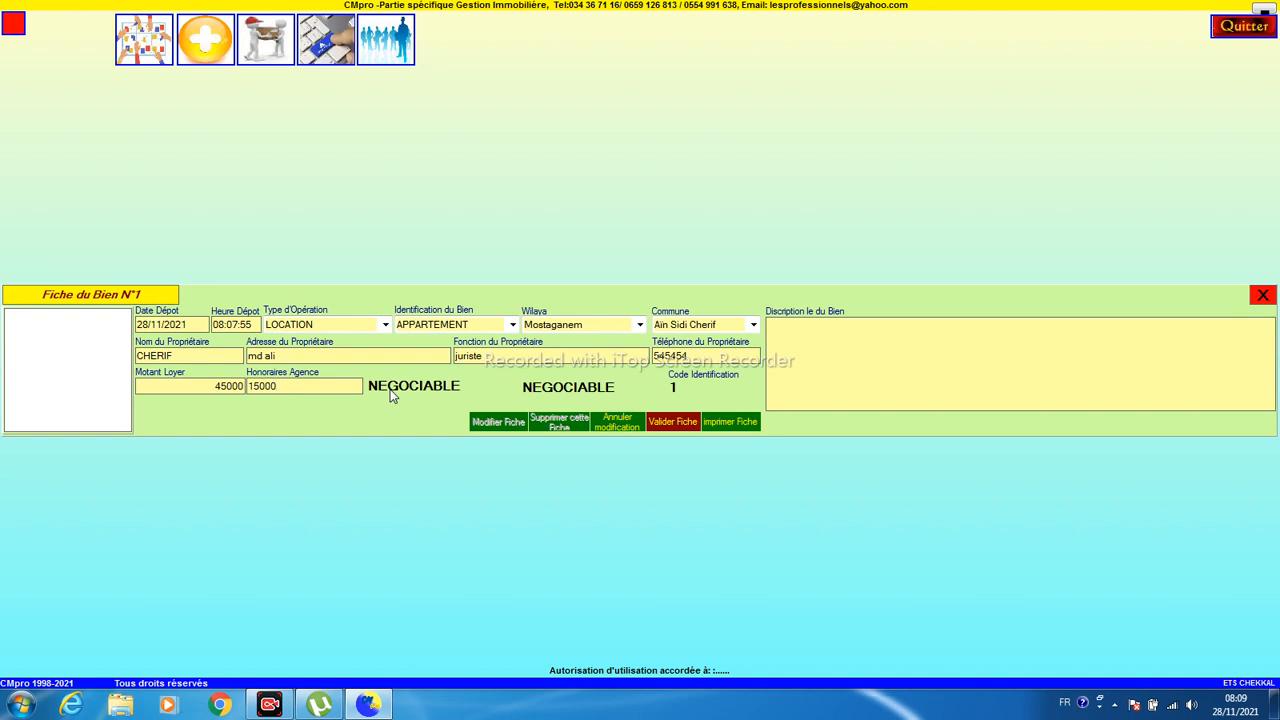
click(662, 424)
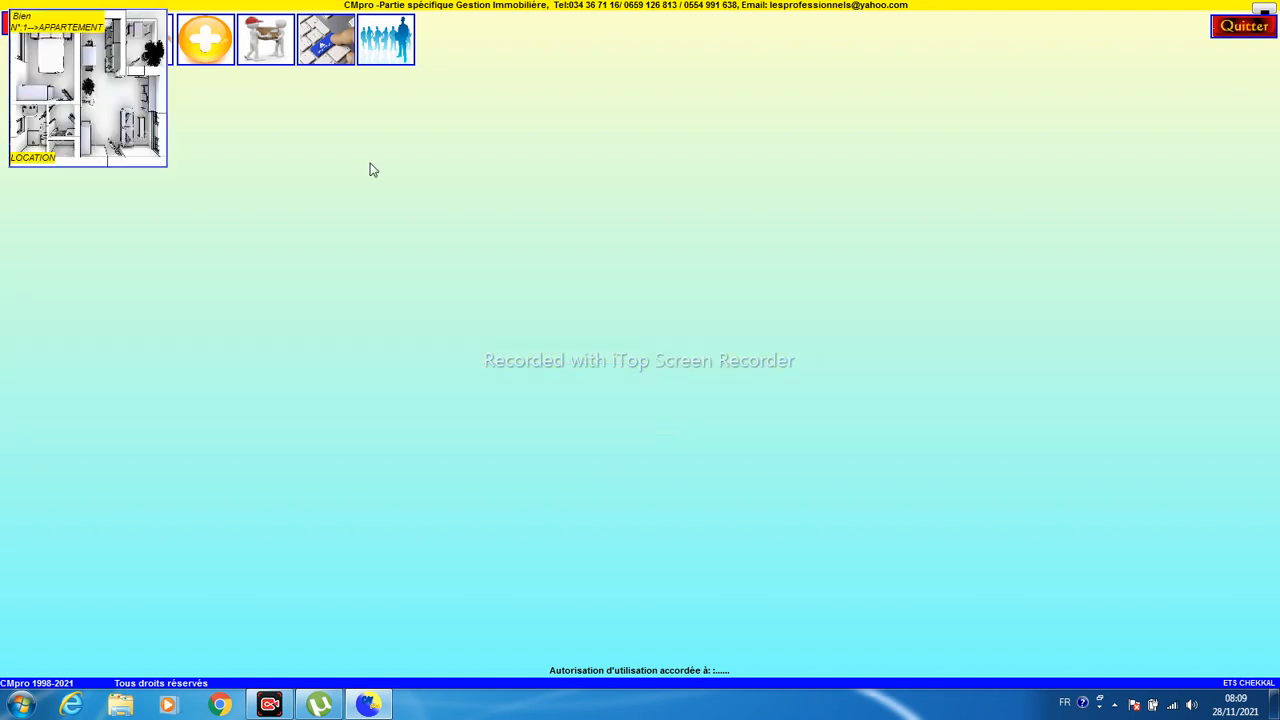
- Move the Bien N°1 card lower on the workspace and enlarge it by its corner
drag(83, 95, 75, 170)
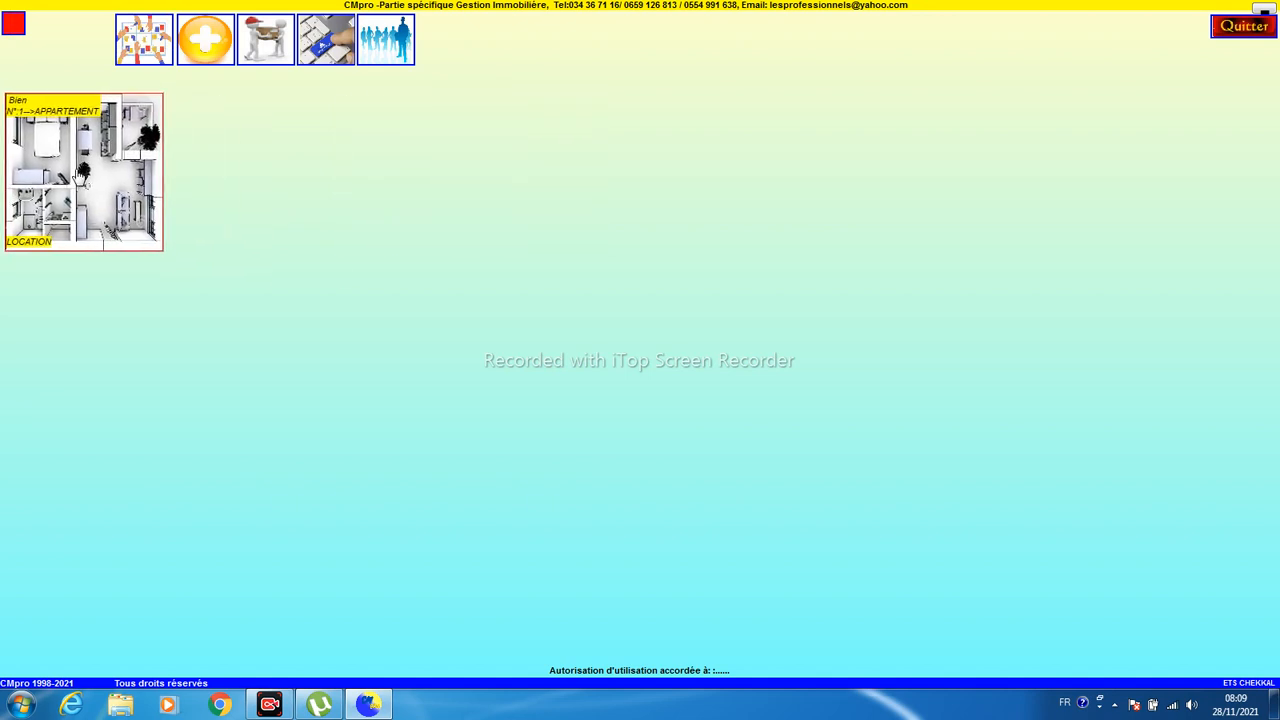
drag(154, 237, 215, 264)
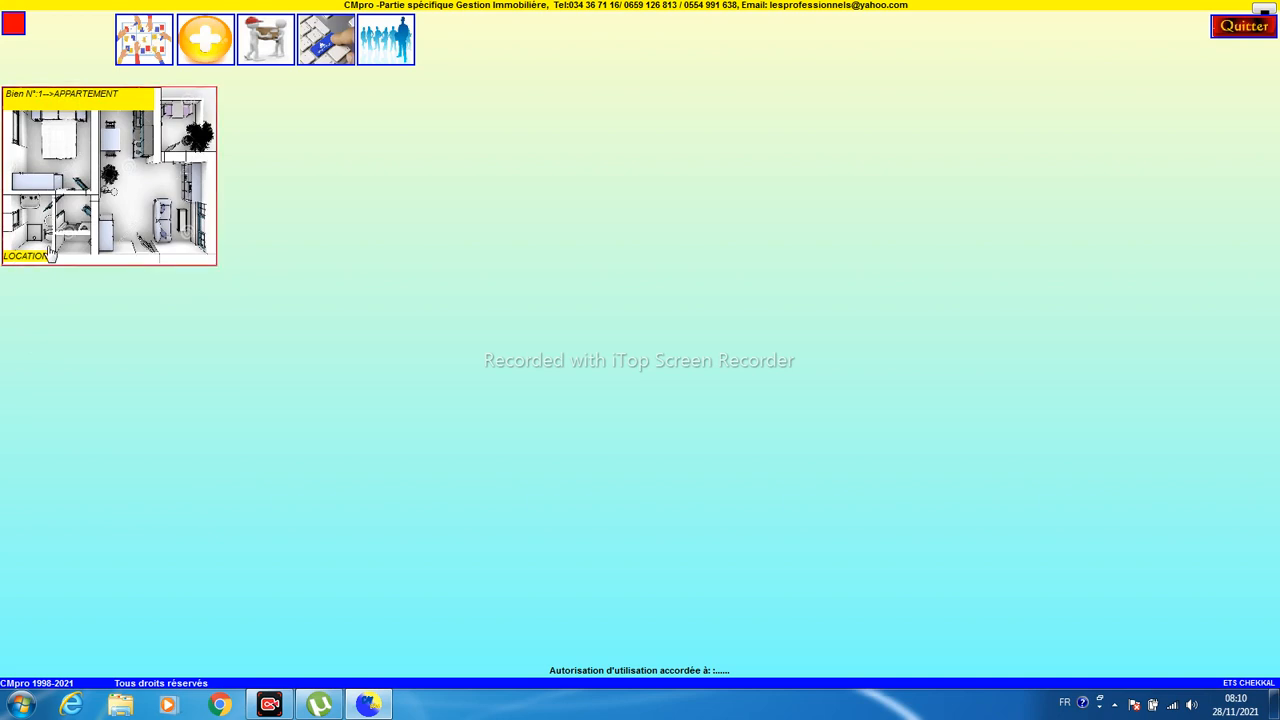
- Start property record N°2 as an APPARTEMENT for VENTE in Adrar, Akabli
click(201, 42)
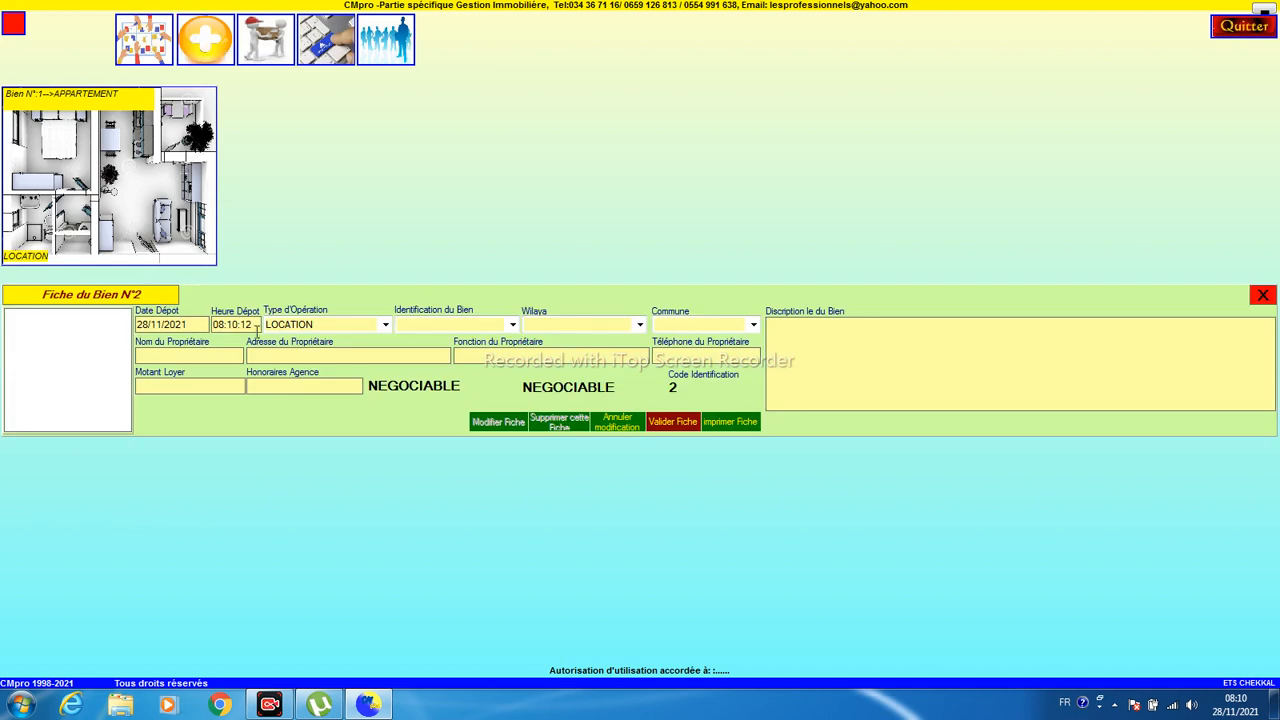
click(385, 324)
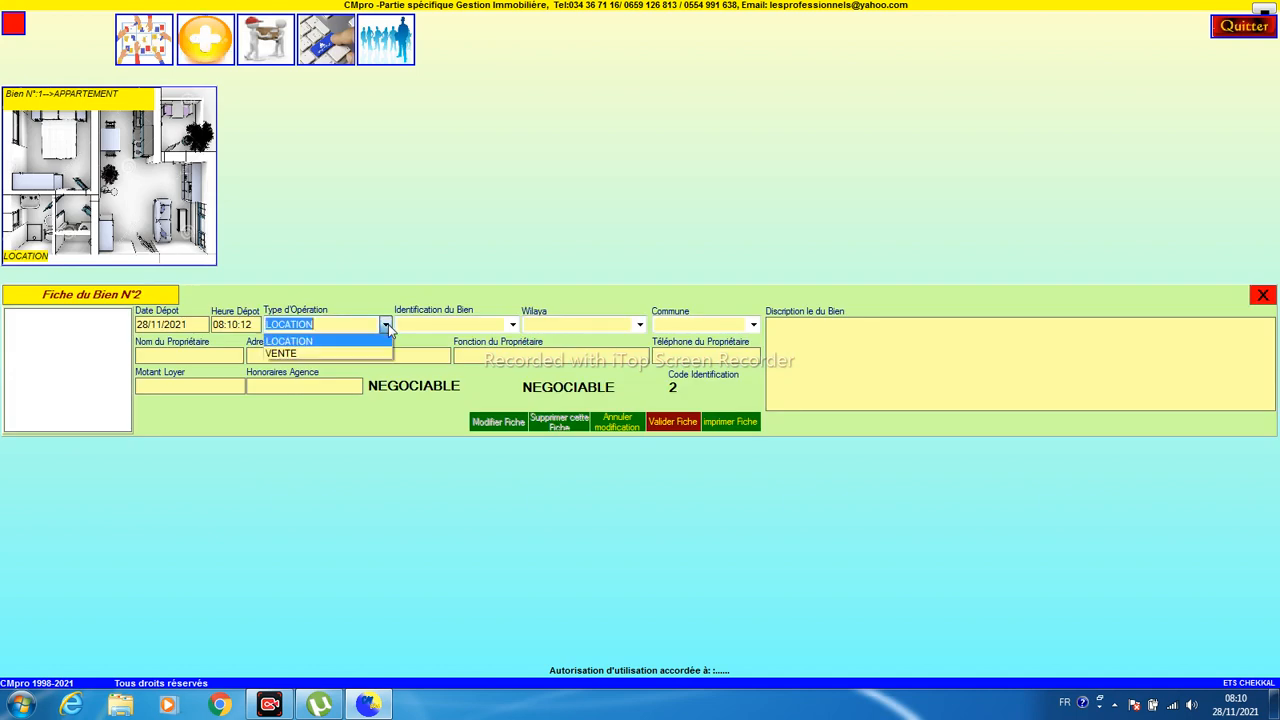
click(371, 354)
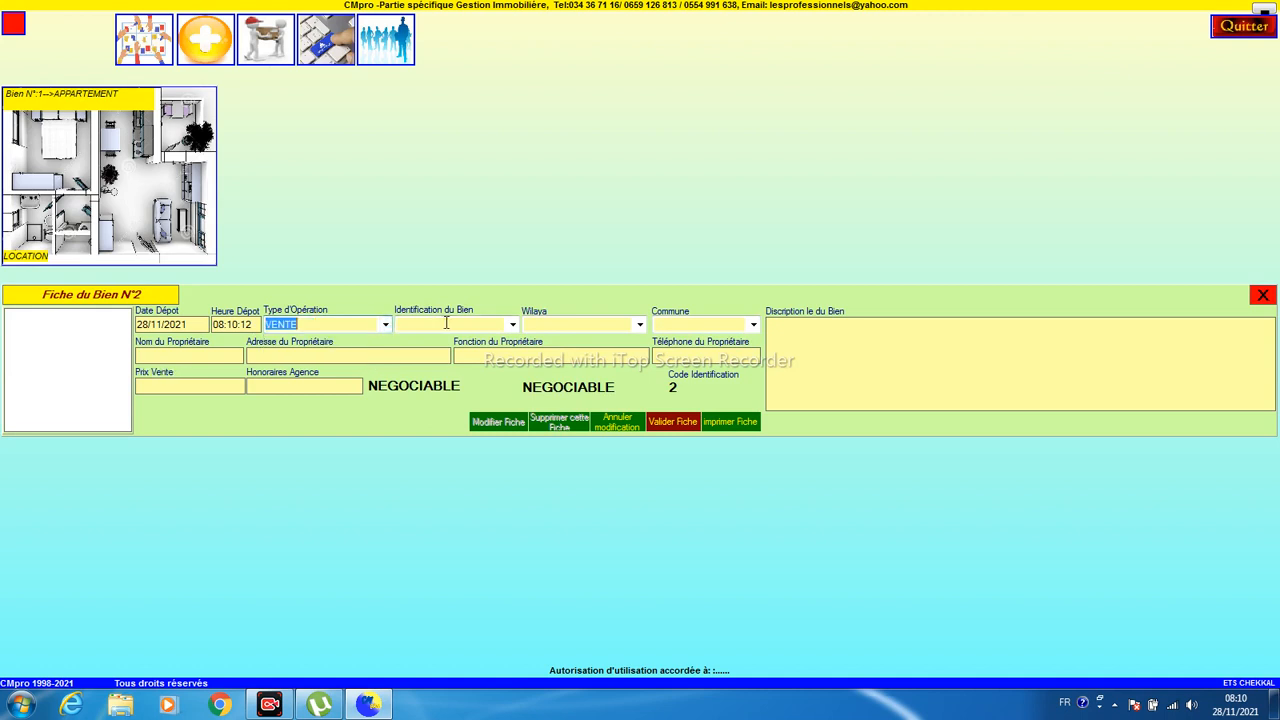
click(512, 324)
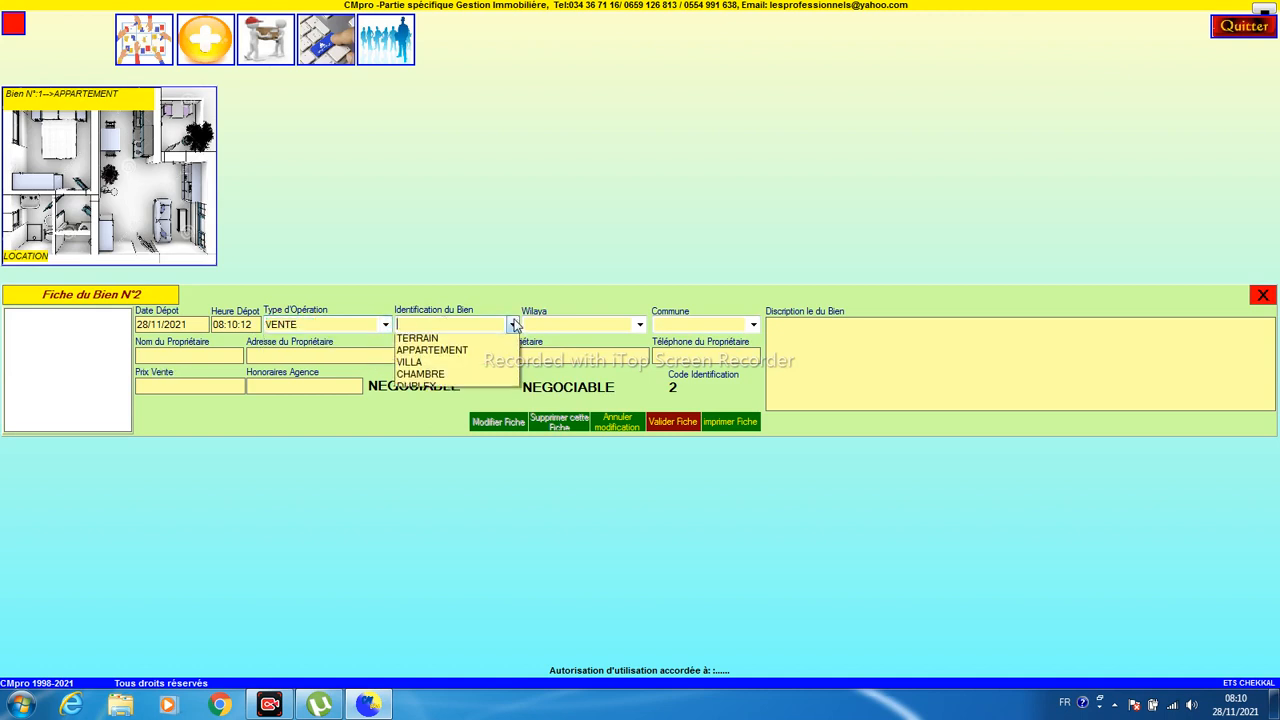
click(473, 354)
click(639, 324)
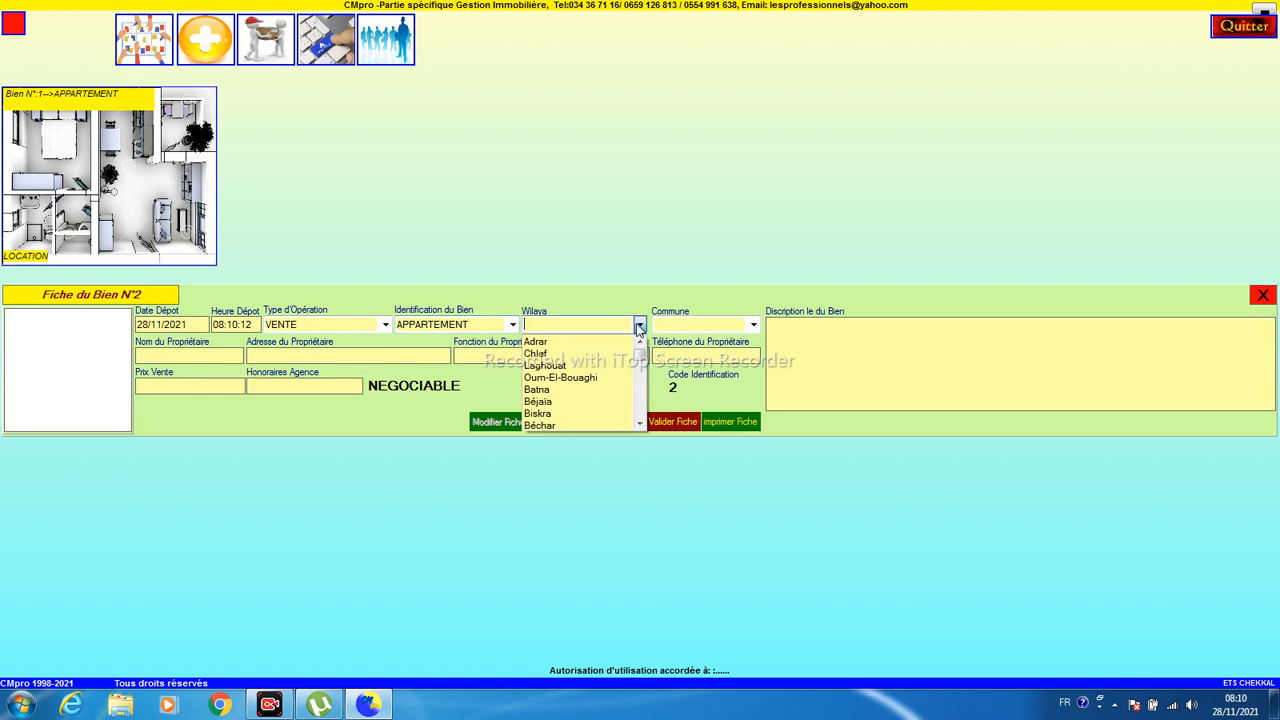
click(610, 343)
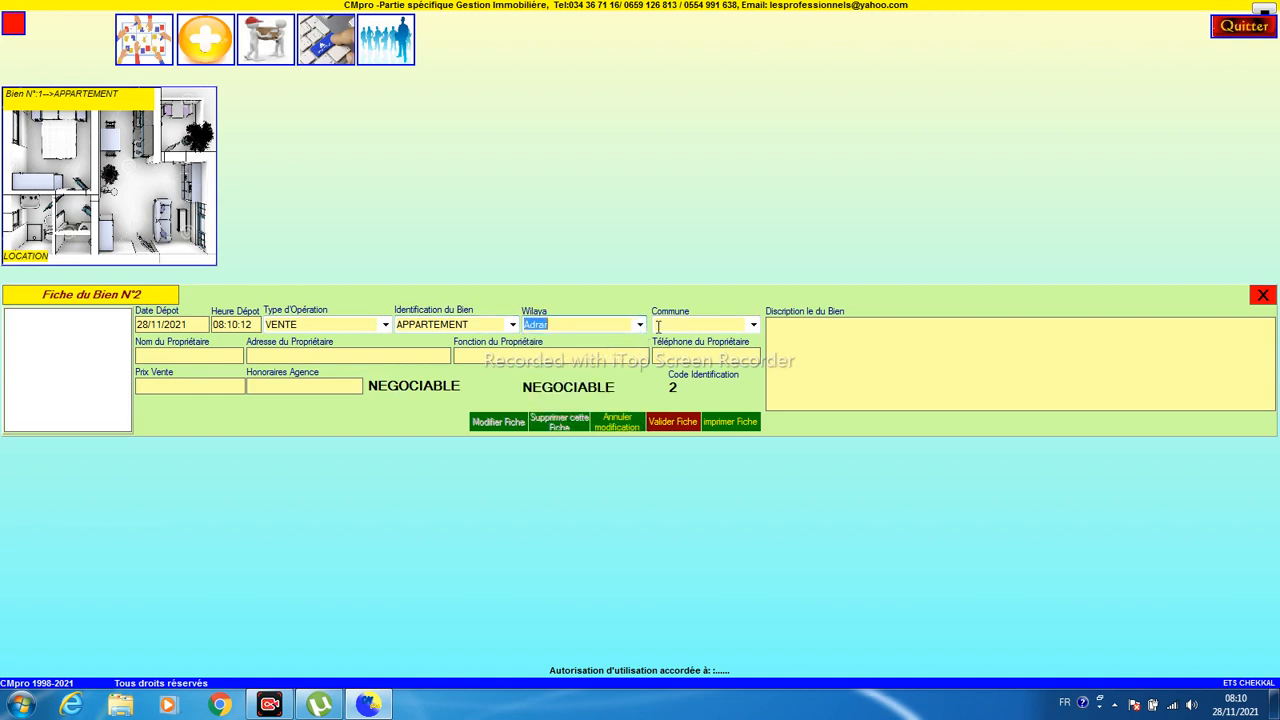
click(753, 325)
click(730, 354)
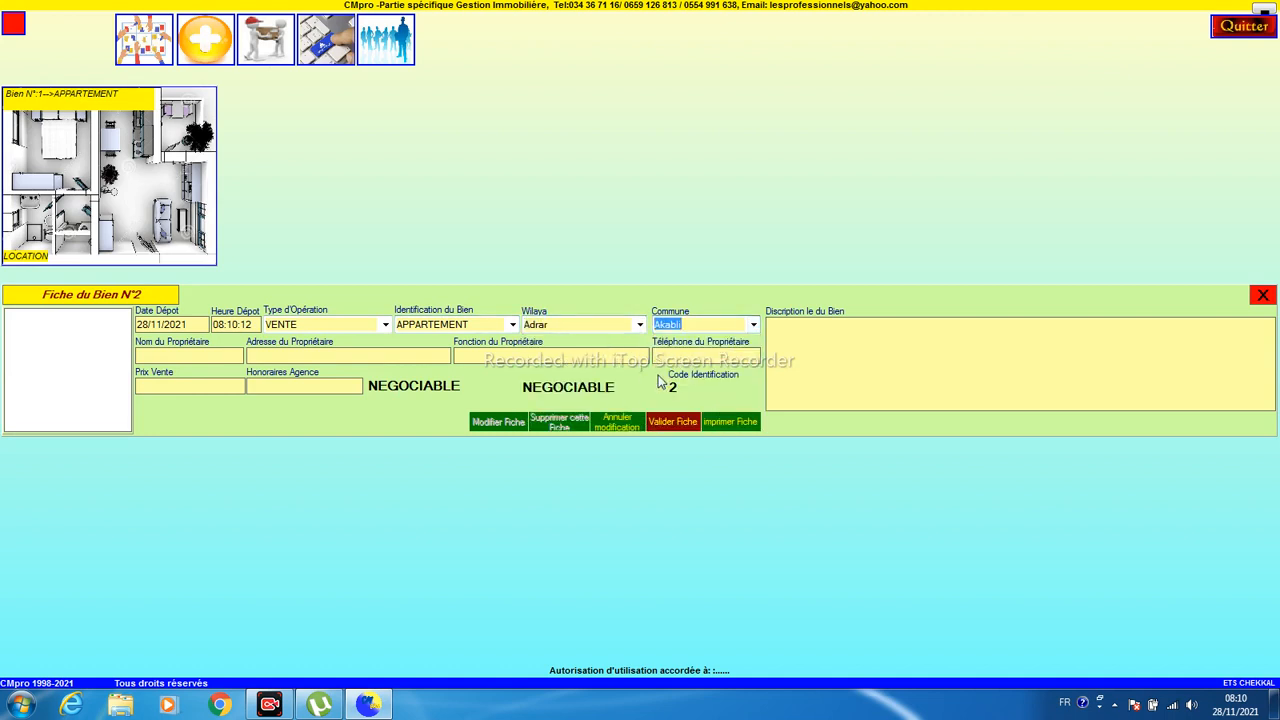
- Enter the owner's name, address and phone, price 780000, agency fee 25000, and mark the price FIXE
click(213, 382)
drag(148, 356, 136, 356)
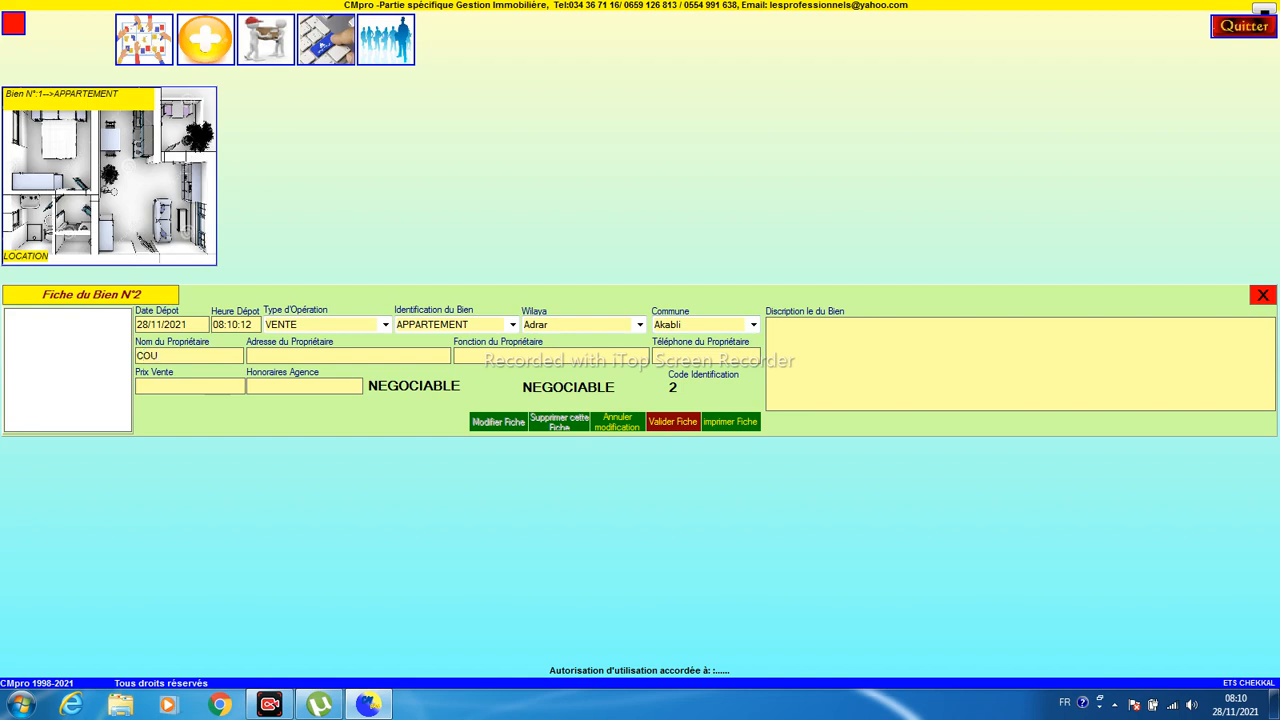
key(shift+Left)
key(shift+Left)
key(shift+Left)
key(shift+Left)
key(shift+Left)
key(shift+Left)
text(RACBHID)
key(BackSpace)
text(55454)
text(78000)
key(Tab)
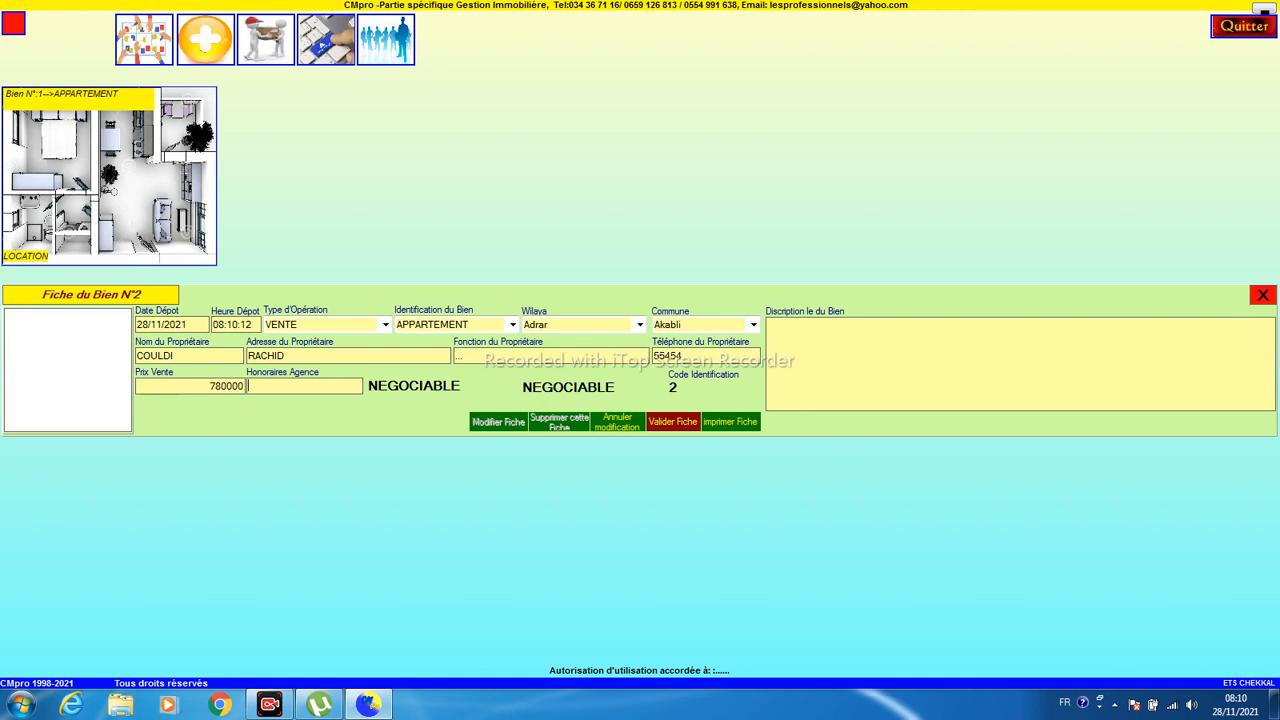
text(25000)
click(389, 392)
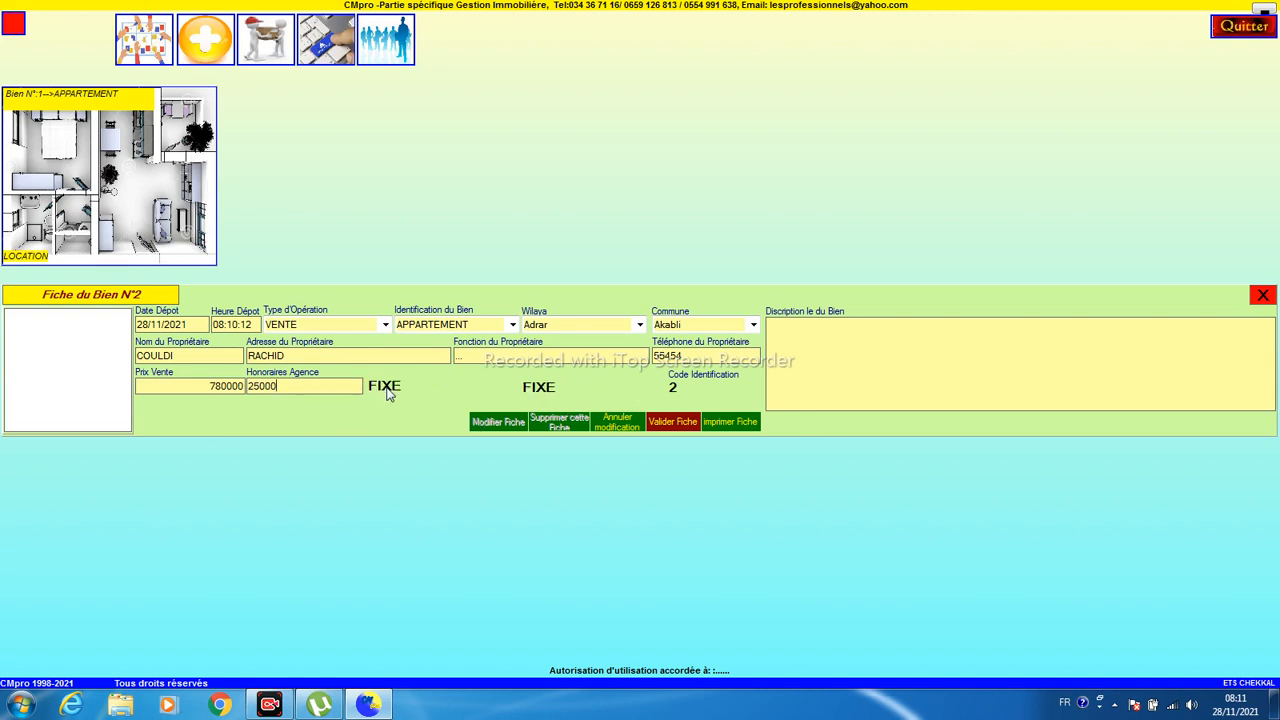
- Save record N°2 and place its card beside card N°1, enlarged to the same size
click(672, 421)
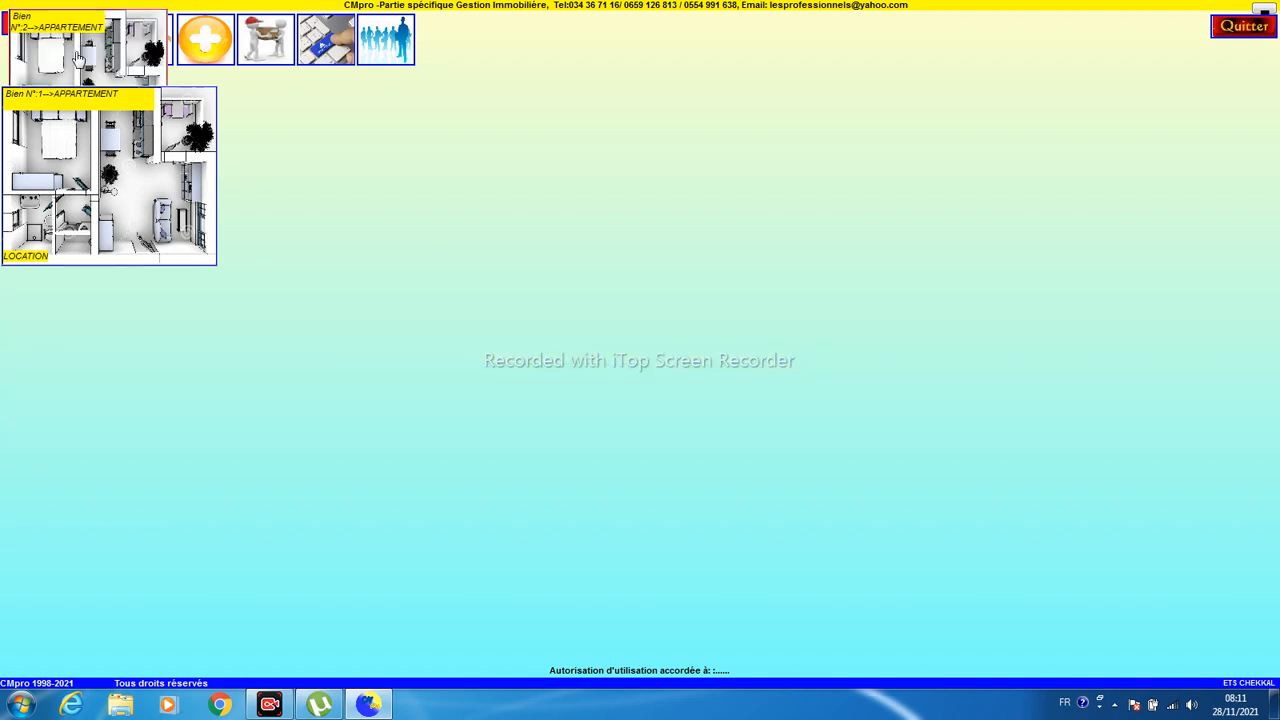
drag(80, 58, 288, 137)
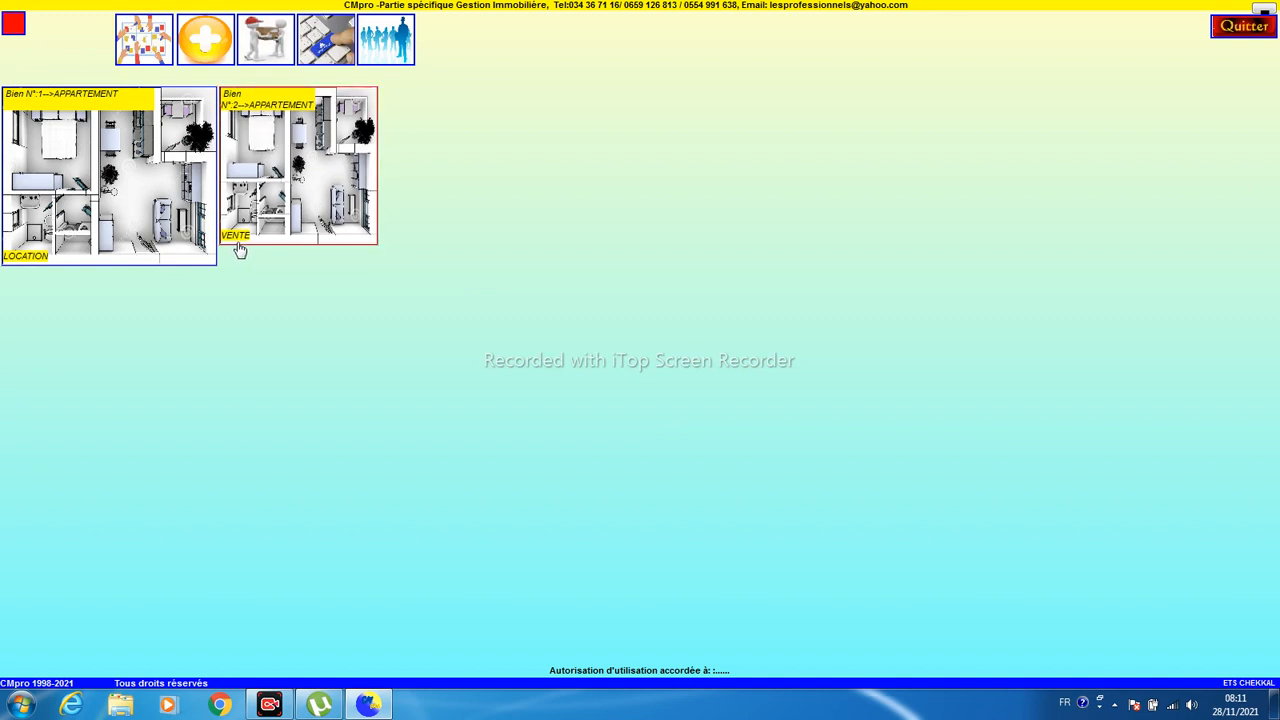
drag(375, 240, 400, 266)
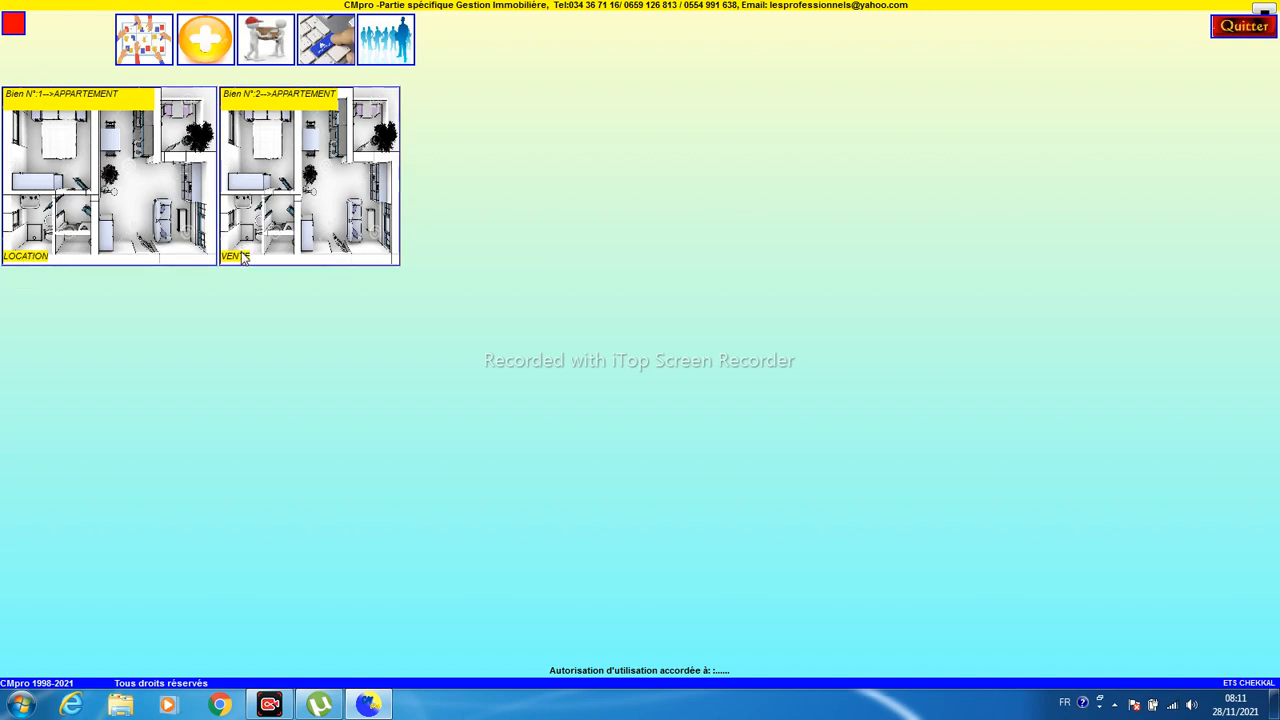
- Start a new property record as a VILLA for VENTE
click(205, 40)
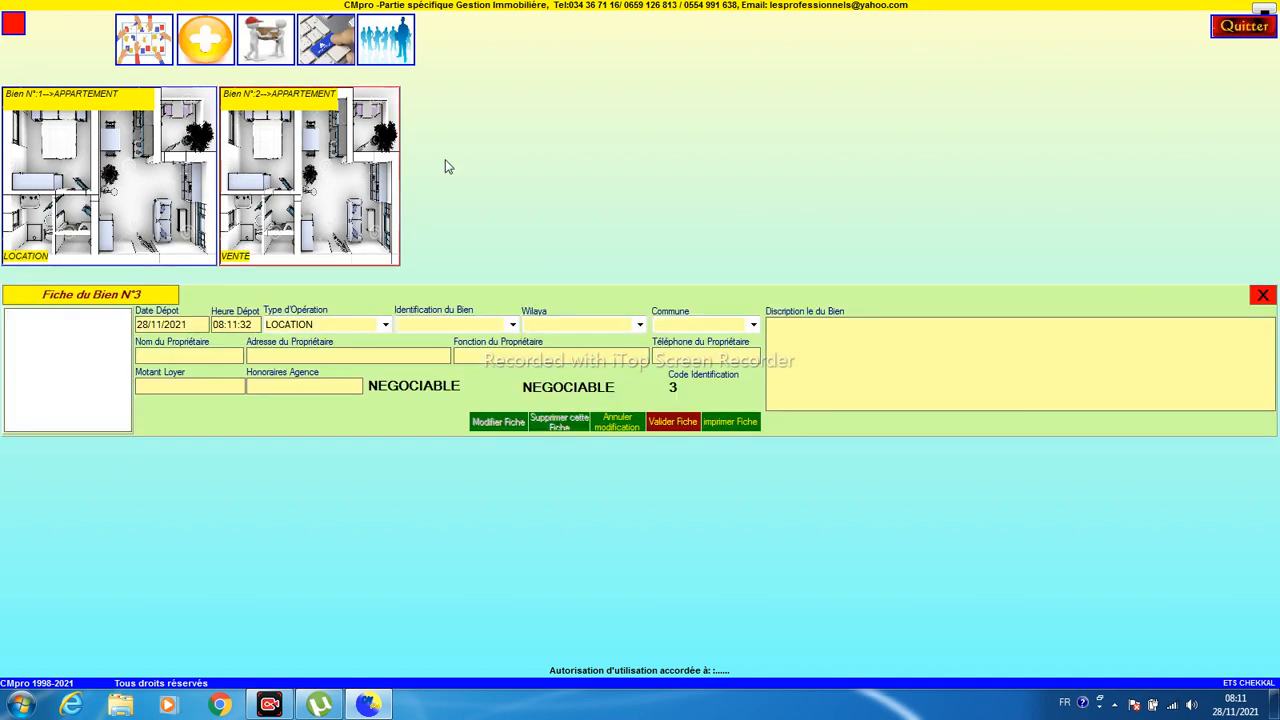
click(385, 326)
click(360, 354)
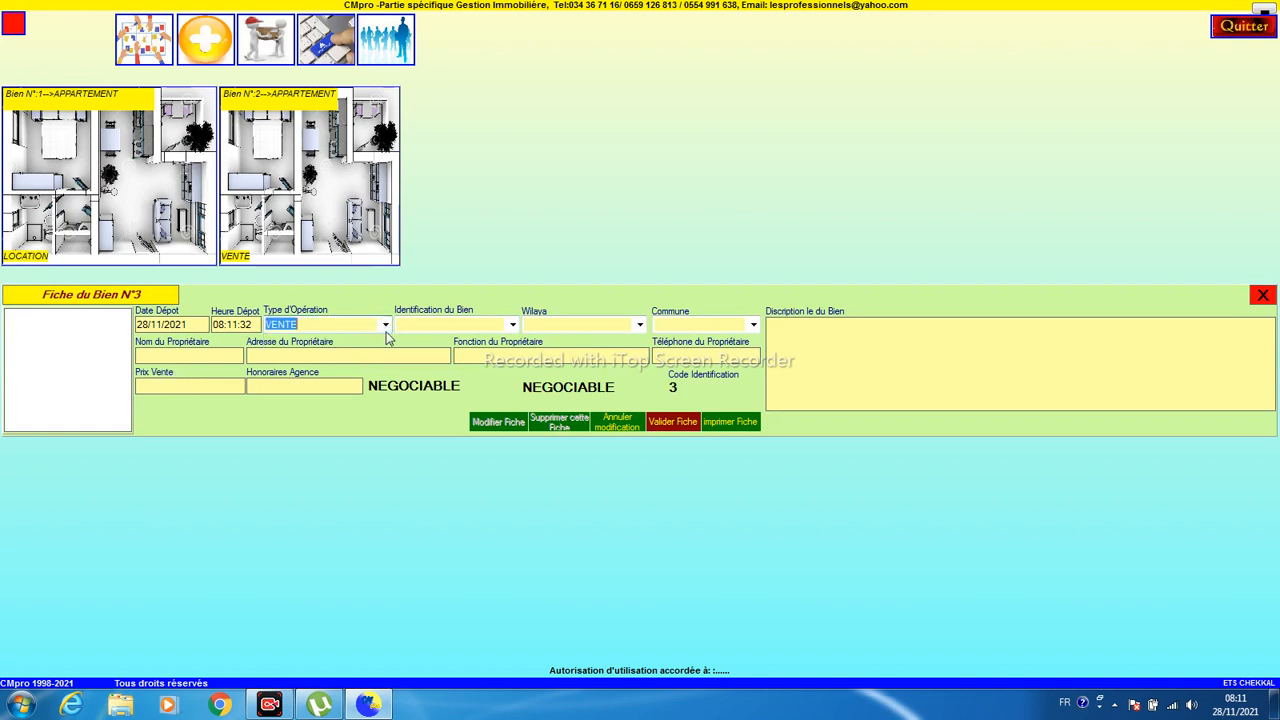
click(512, 325)
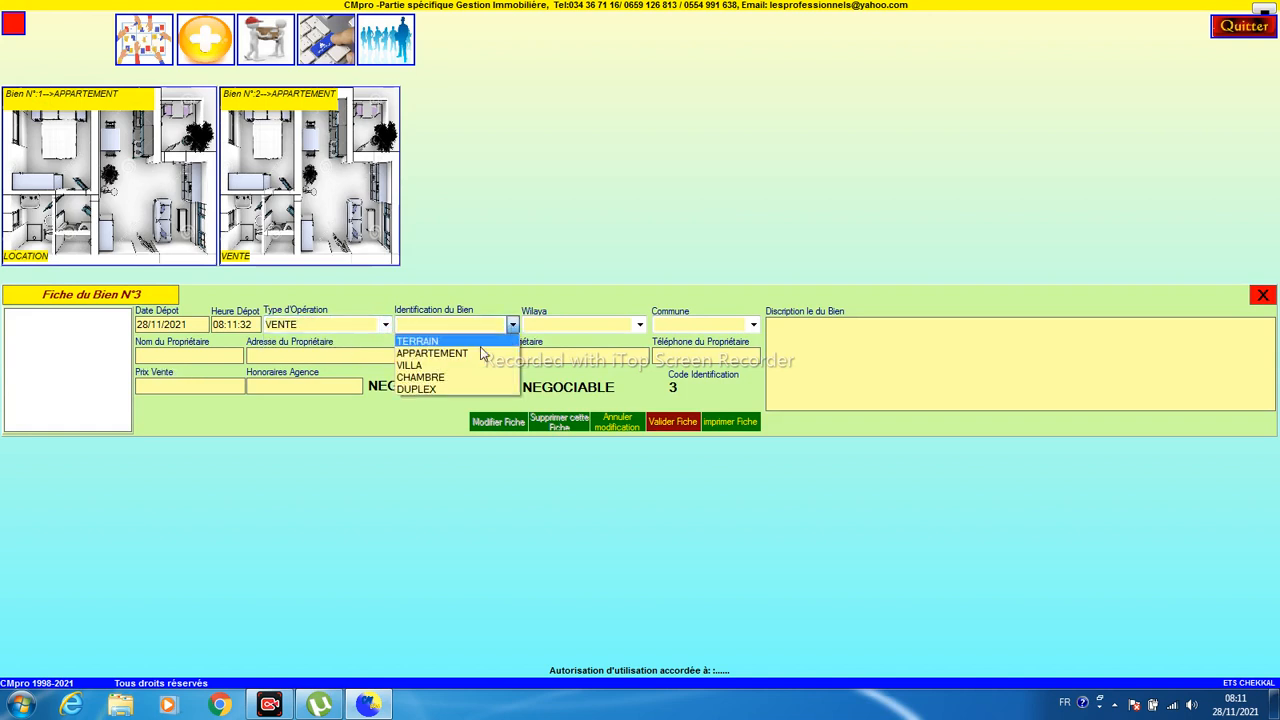
click(450, 366)
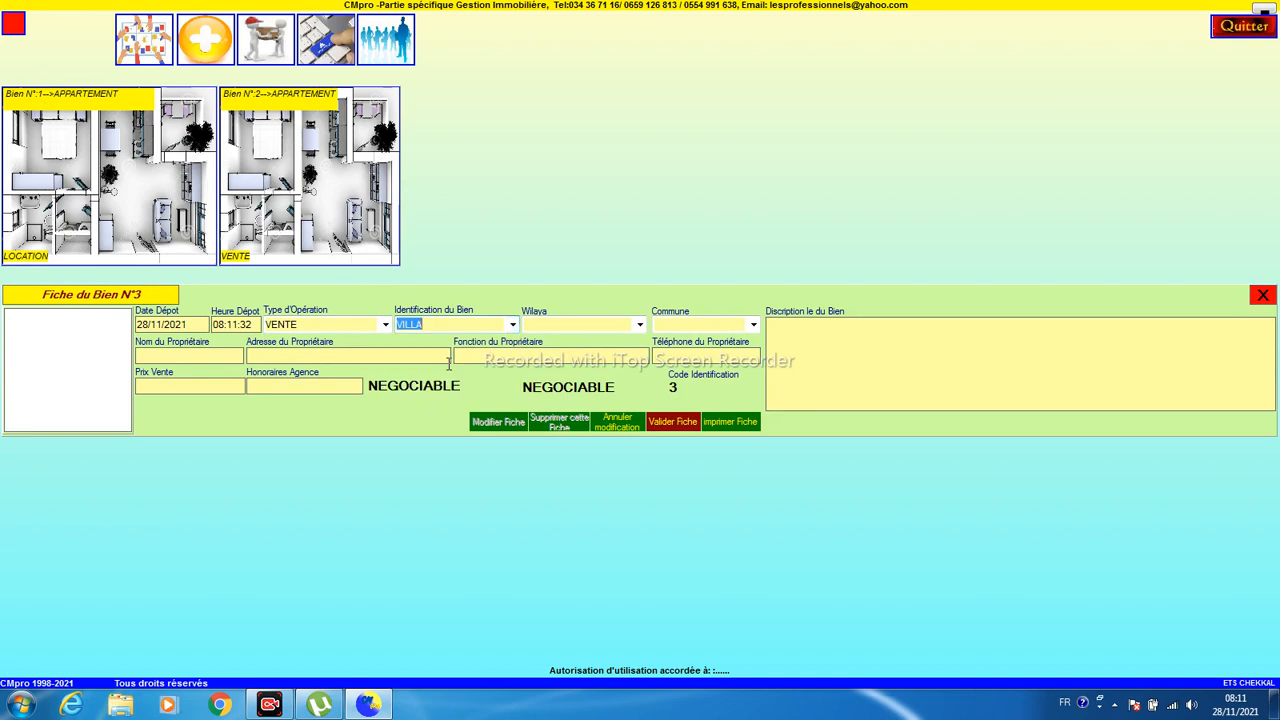
- Set the wilaya to Alger and the commune to Ain Taya
click(640, 326)
click(644, 375)
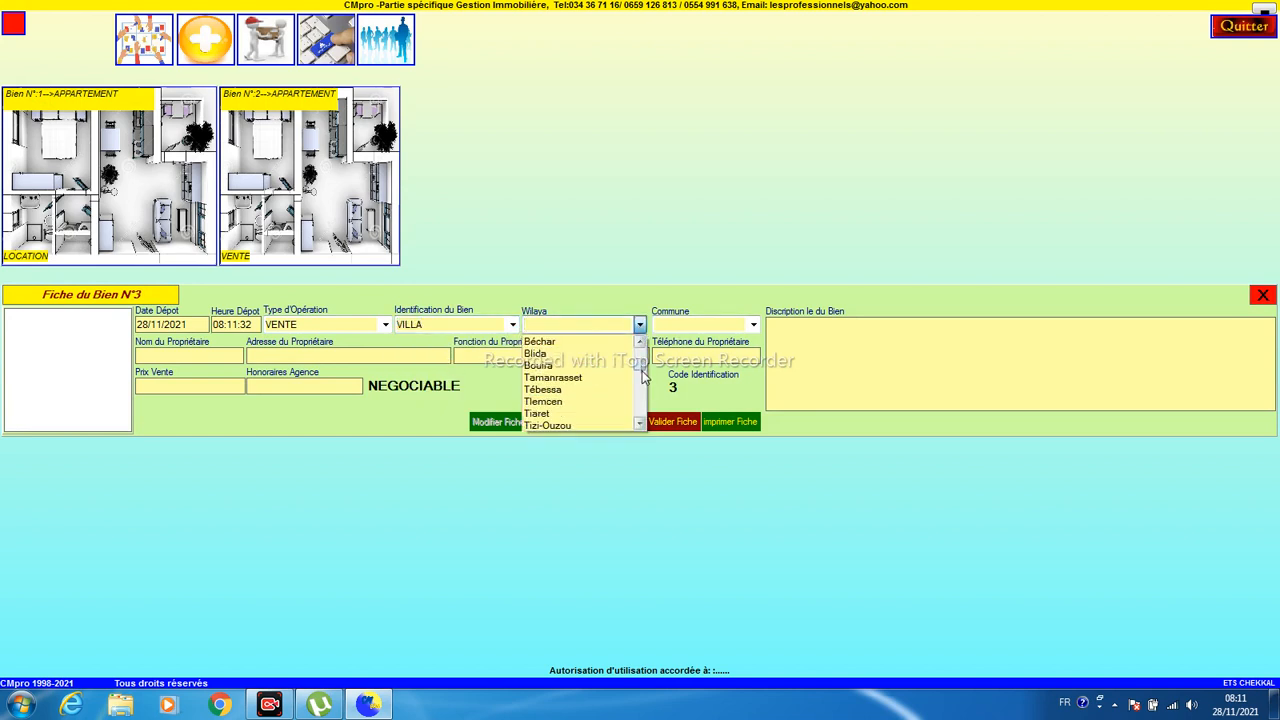
click(644, 390)
click(645, 392)
drag(644, 388, 645, 379)
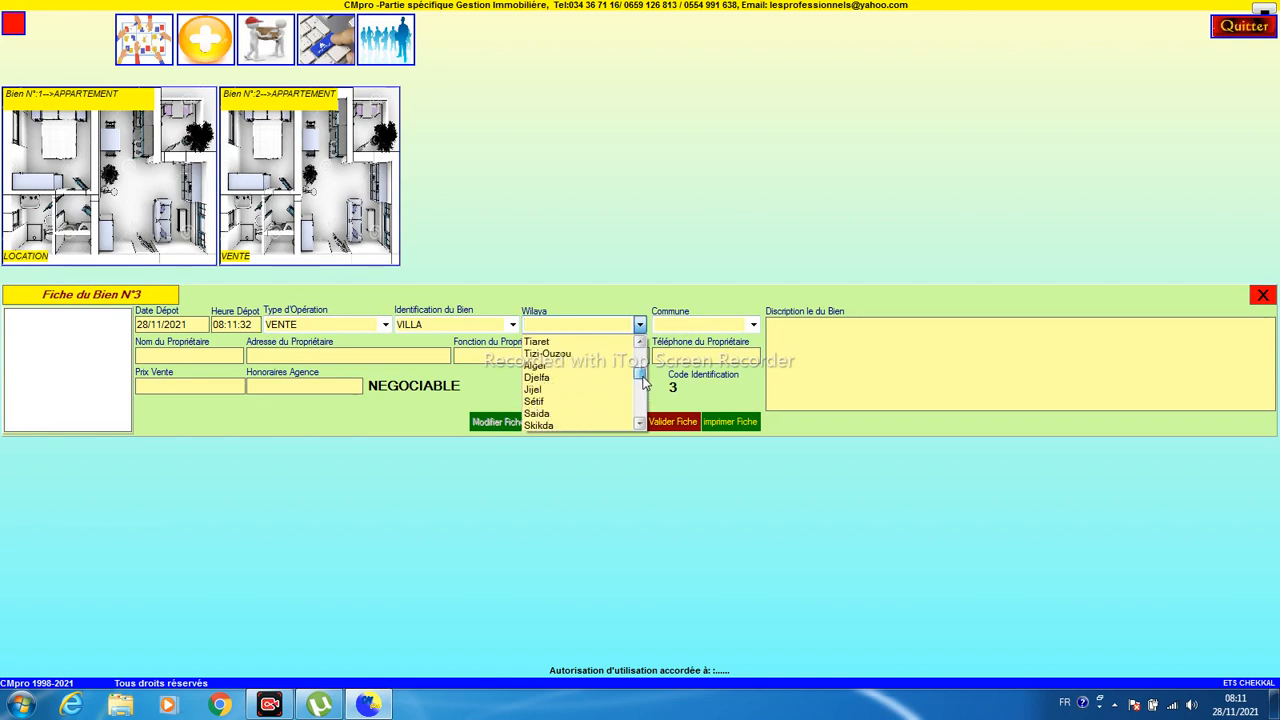
click(573, 366)
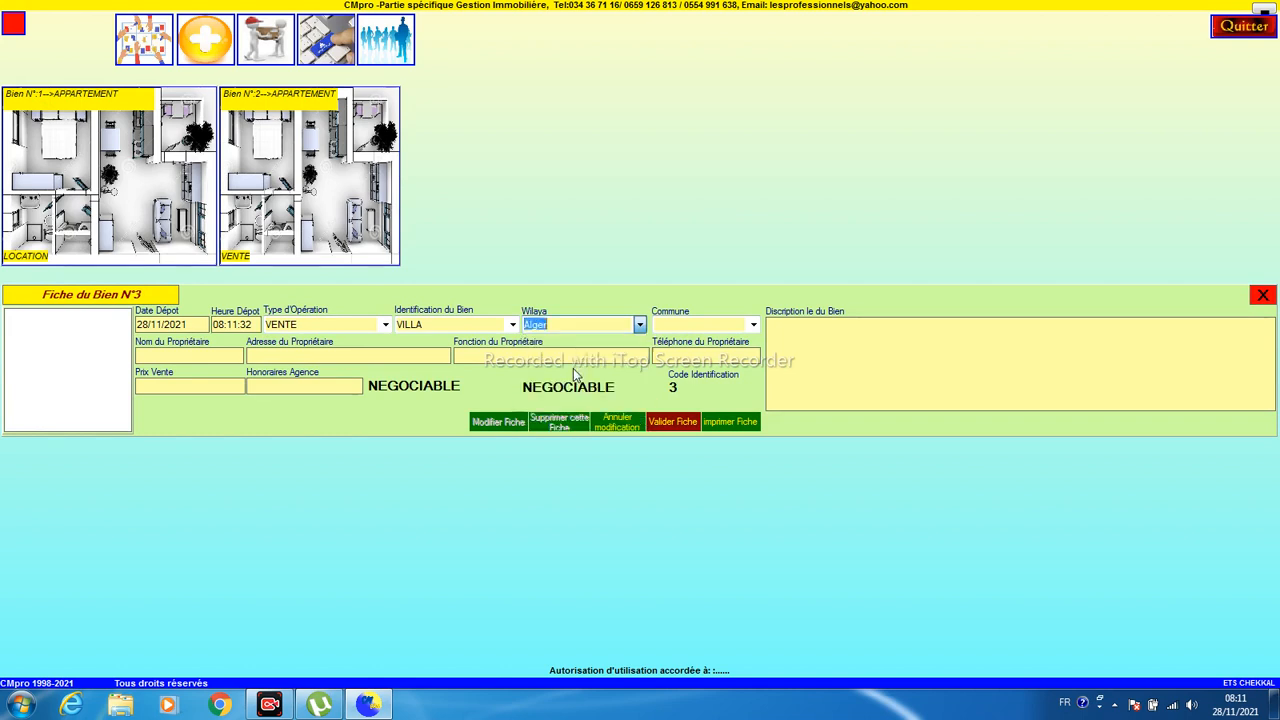
click(755, 324)
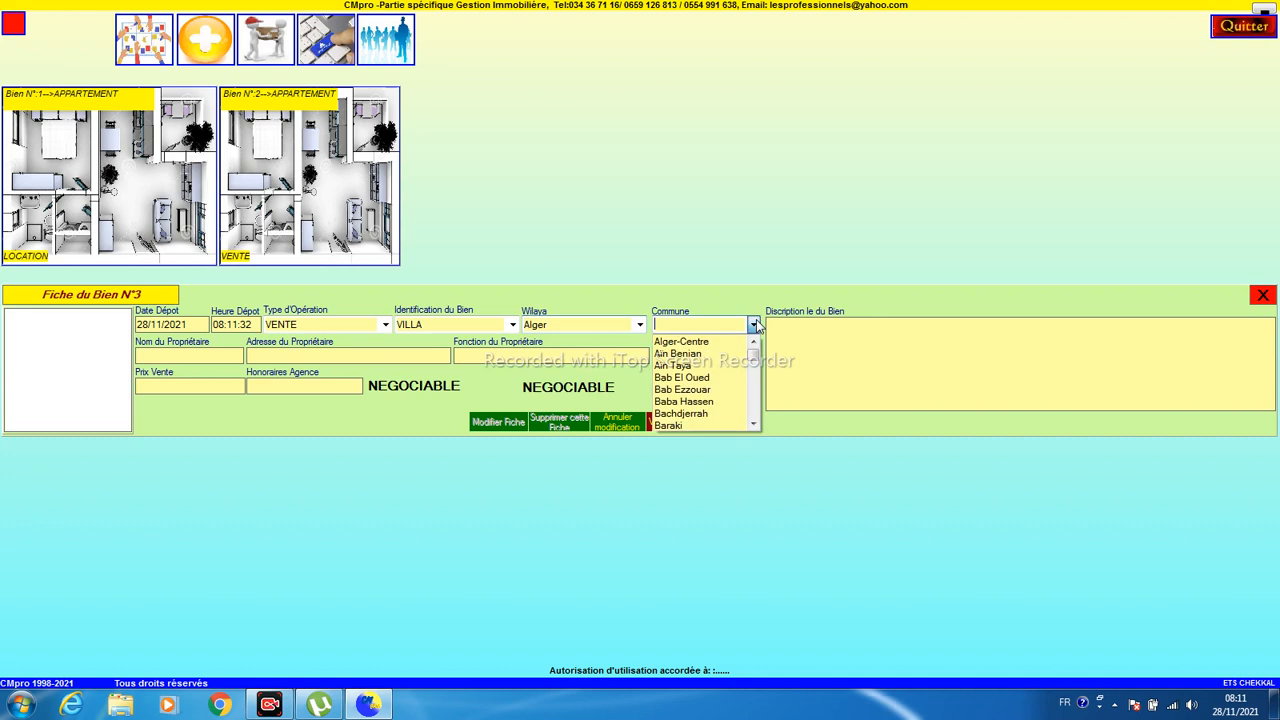
click(725, 366)
click(178, 352)
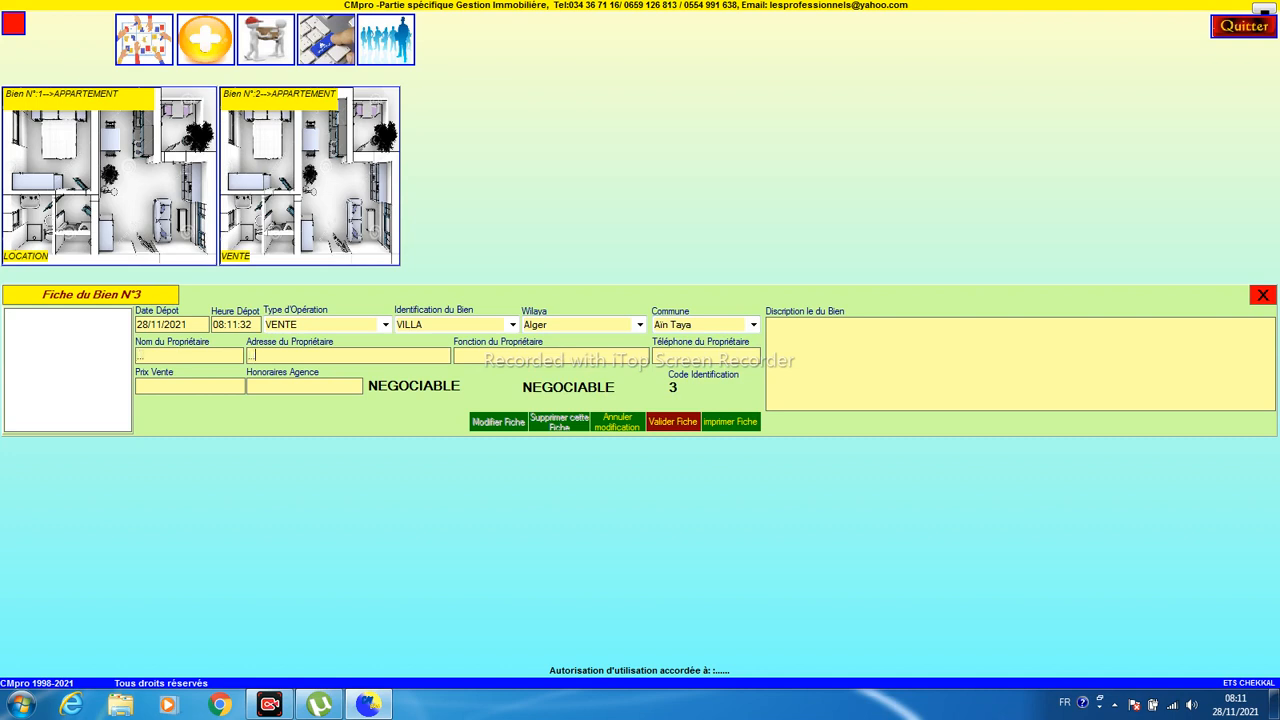
- Fill in the villa owner's name on record N°3
drag(153, 358, 1, 412)
key(Tab)
click(182, 357)
- Enter sale price 9000000 and agency fee 145000
click(481, 359)
text(9000000)
click(286, 388)
text(145000)
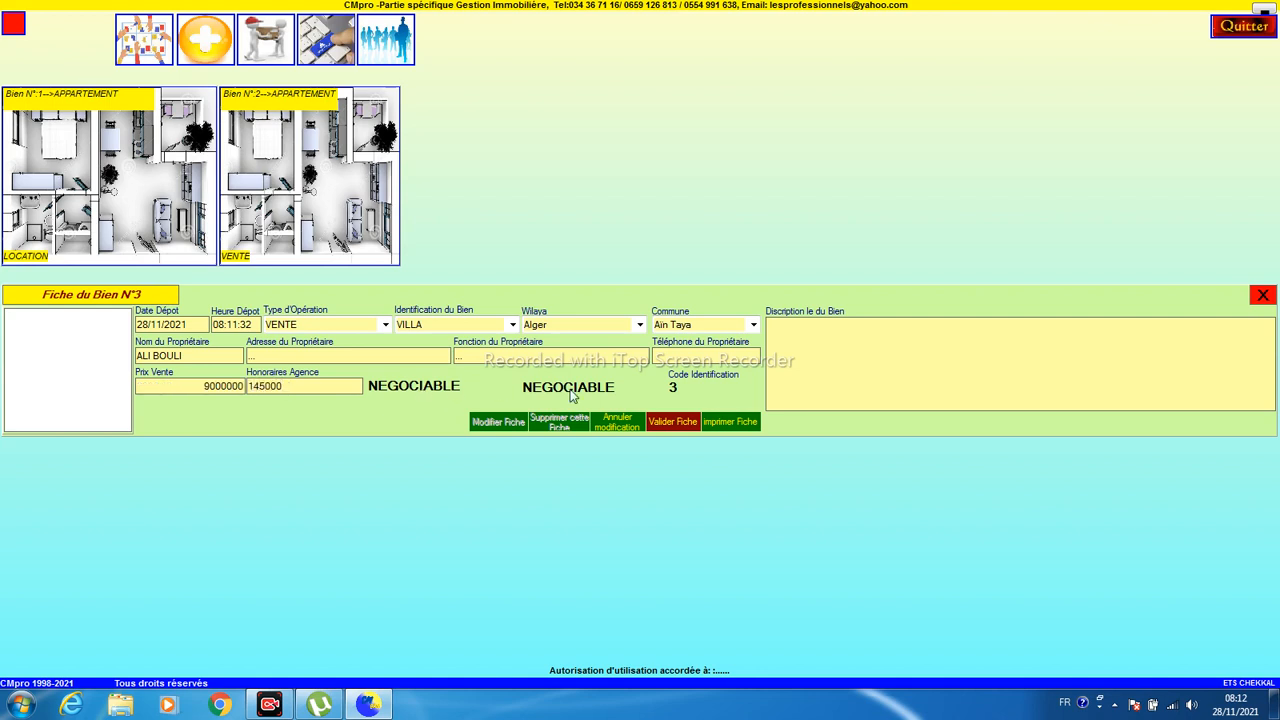
- Save villa record N°3, enlarge its card, and open Bien N°1's rental contracts list
click(664, 424)
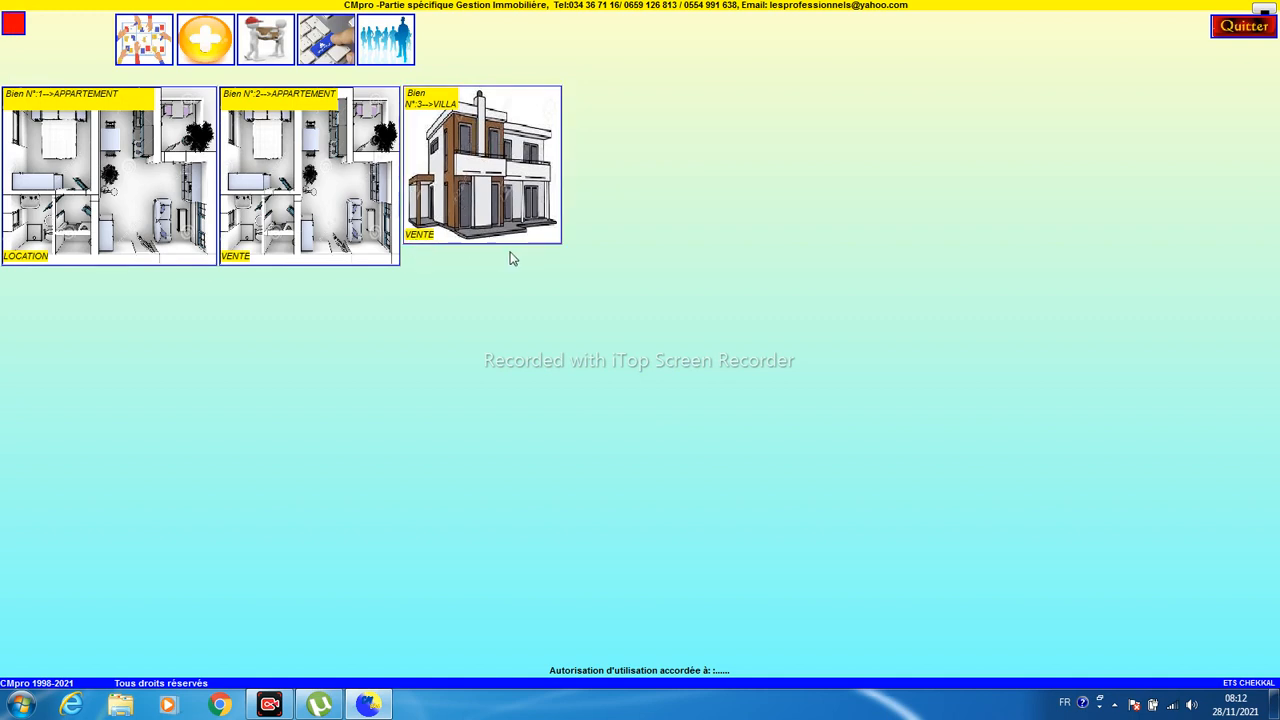
drag(558, 240, 581, 267)
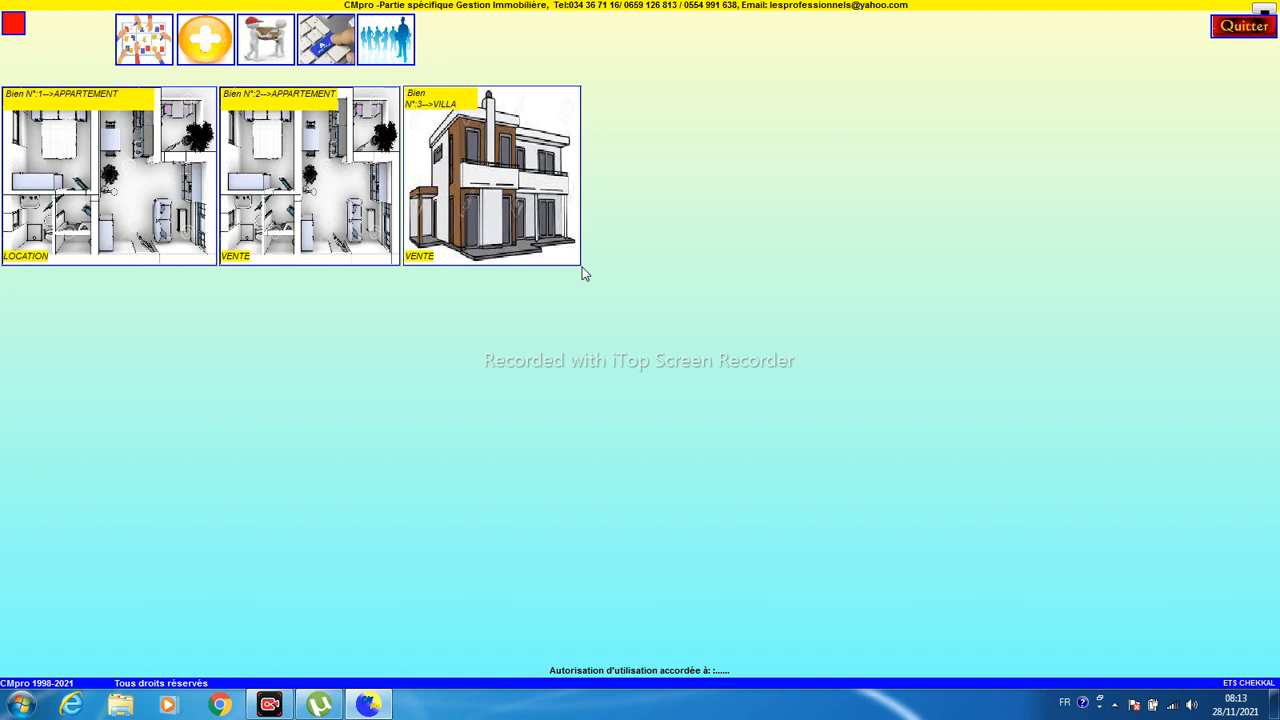
click(87, 198)
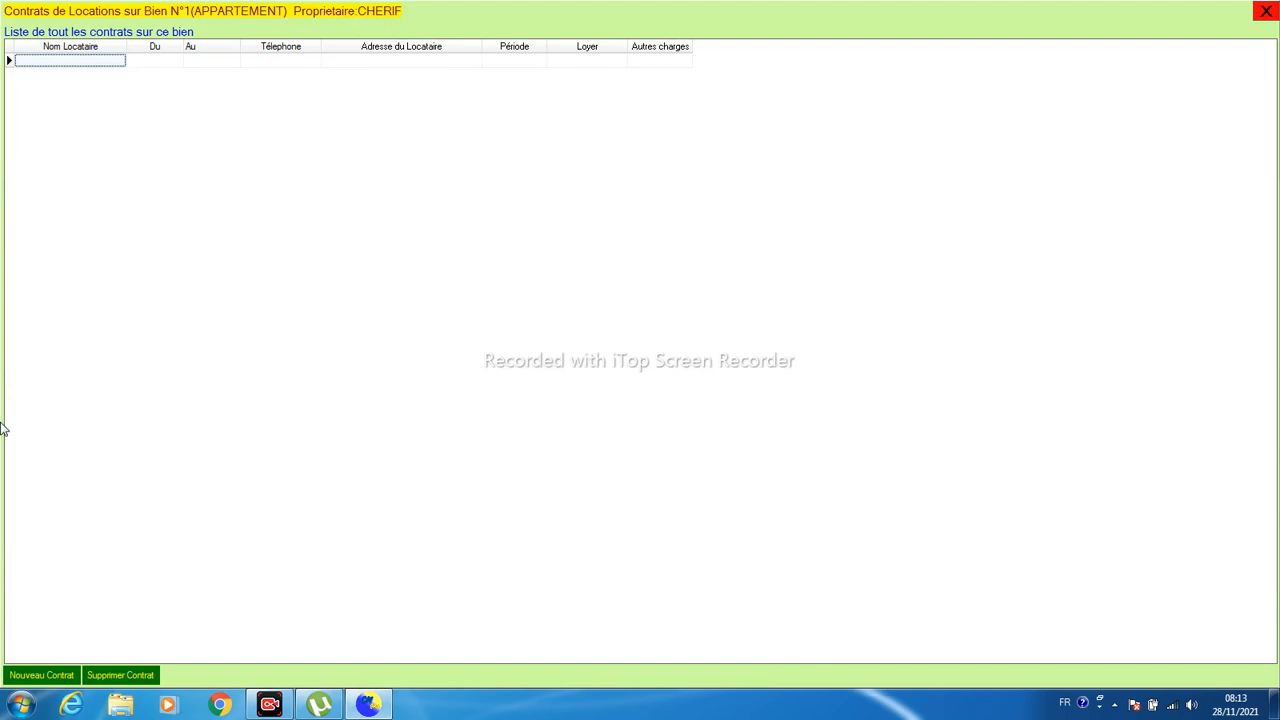
- Start a new rental contract and enter the tenant's ID number, name and phone number
click(30, 677)
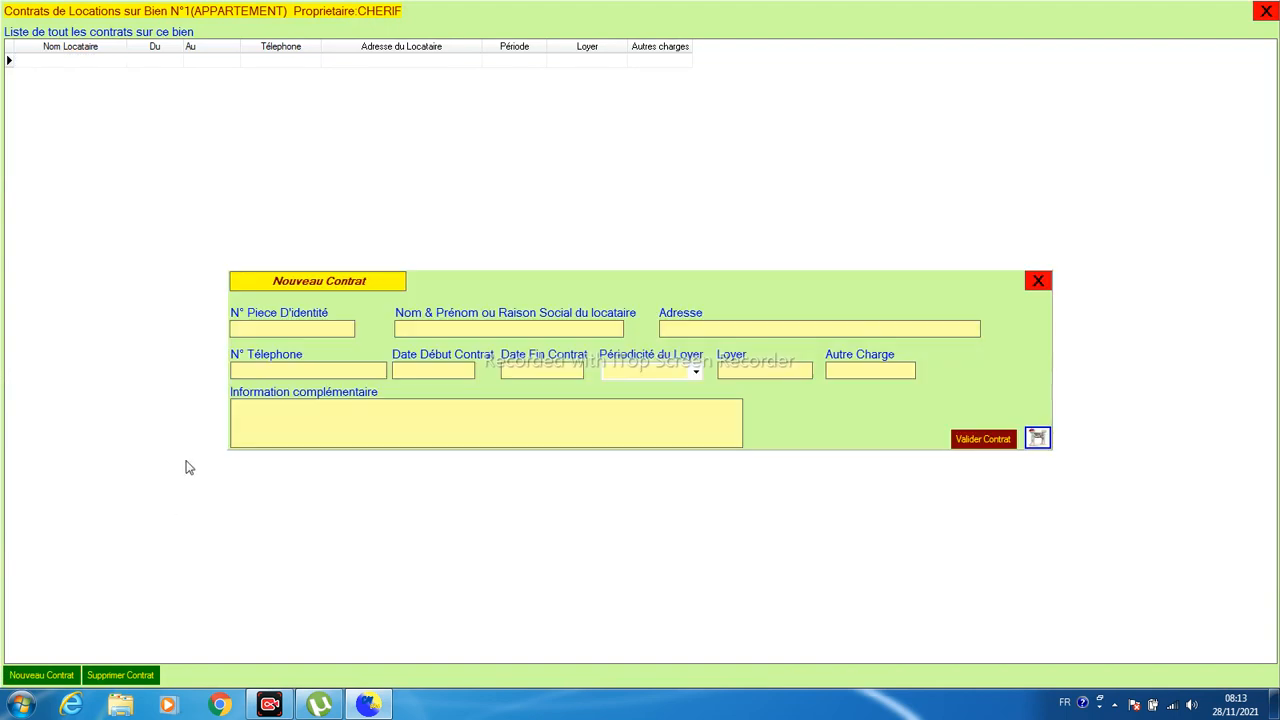
key(Tab)
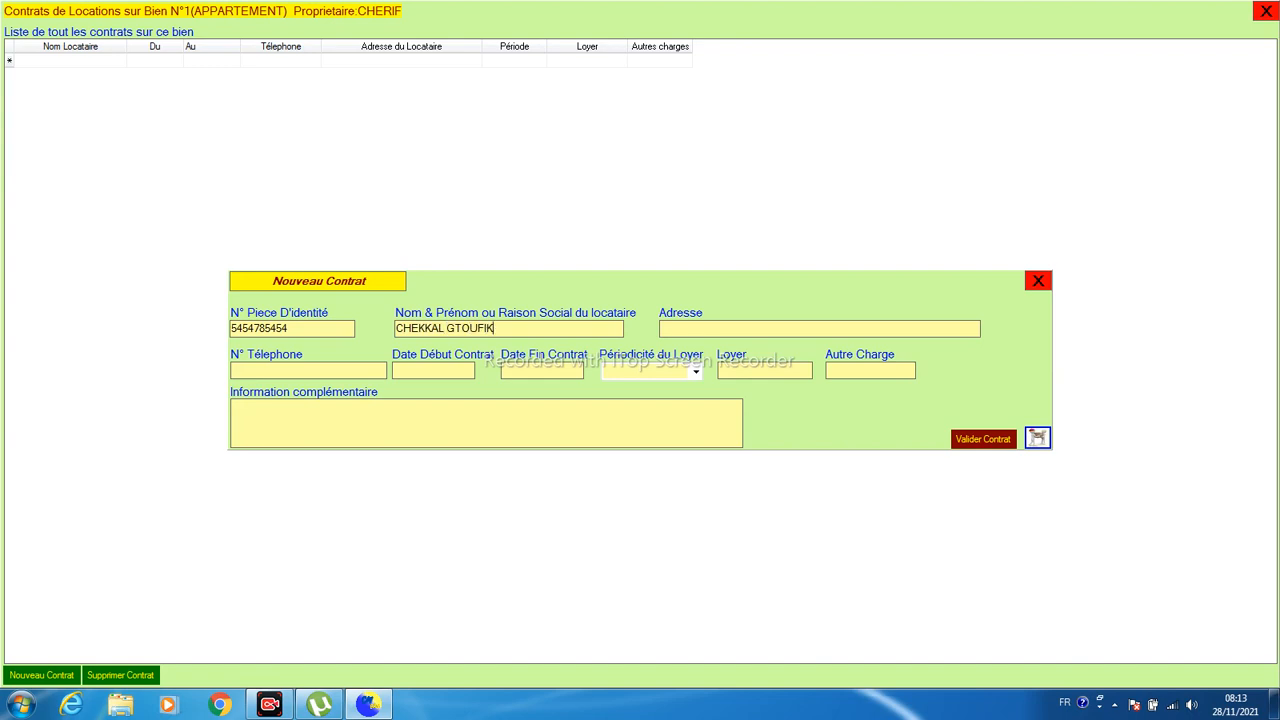
drag(446, 328, 456, 328)
key(BackSpace)
key(Tab)
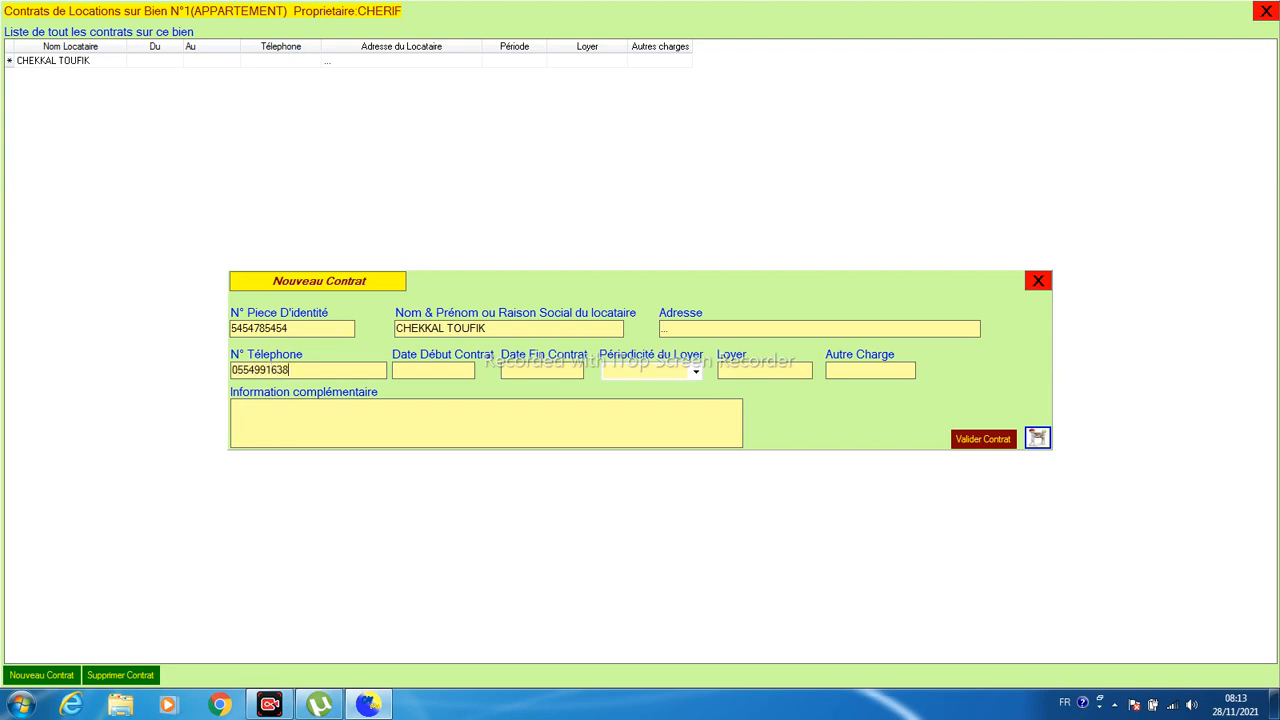
- Set the contract 01/01/2021–31/12/2021, MENSUEL, rent 25 000, save it and close the list
key(Tab)
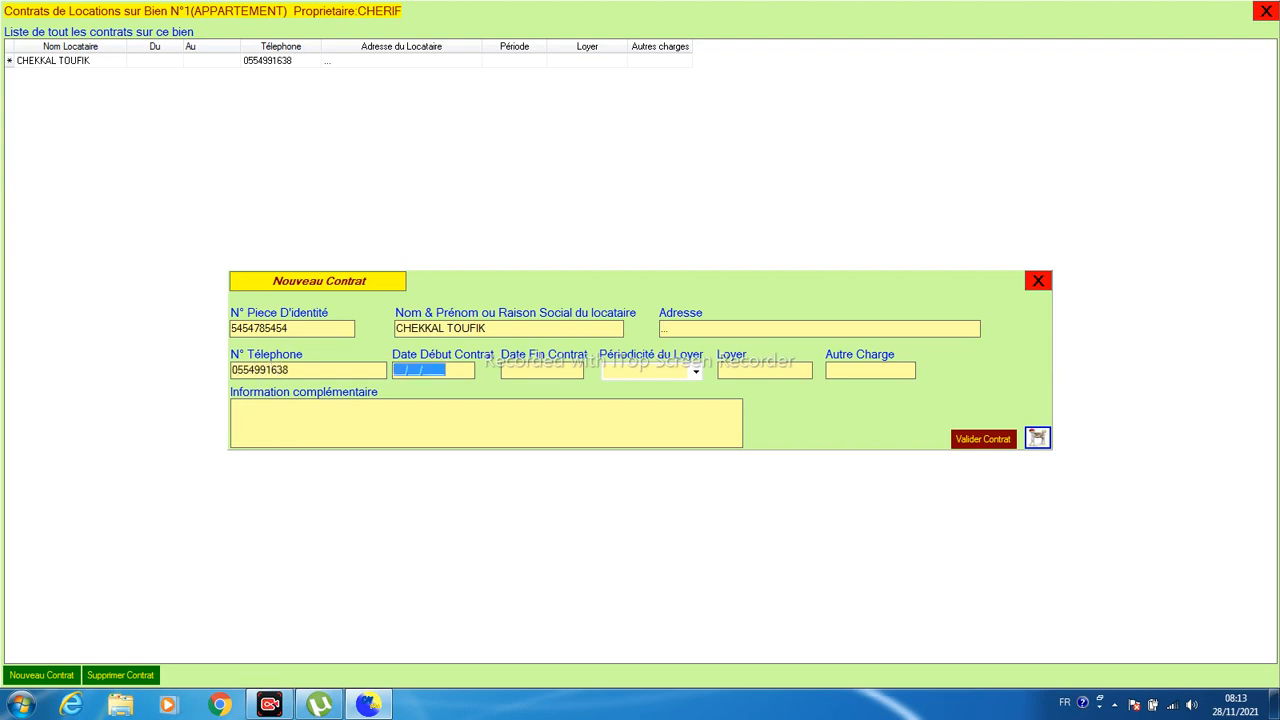
text(01012021)
key(Tab)
text(31/12/2)
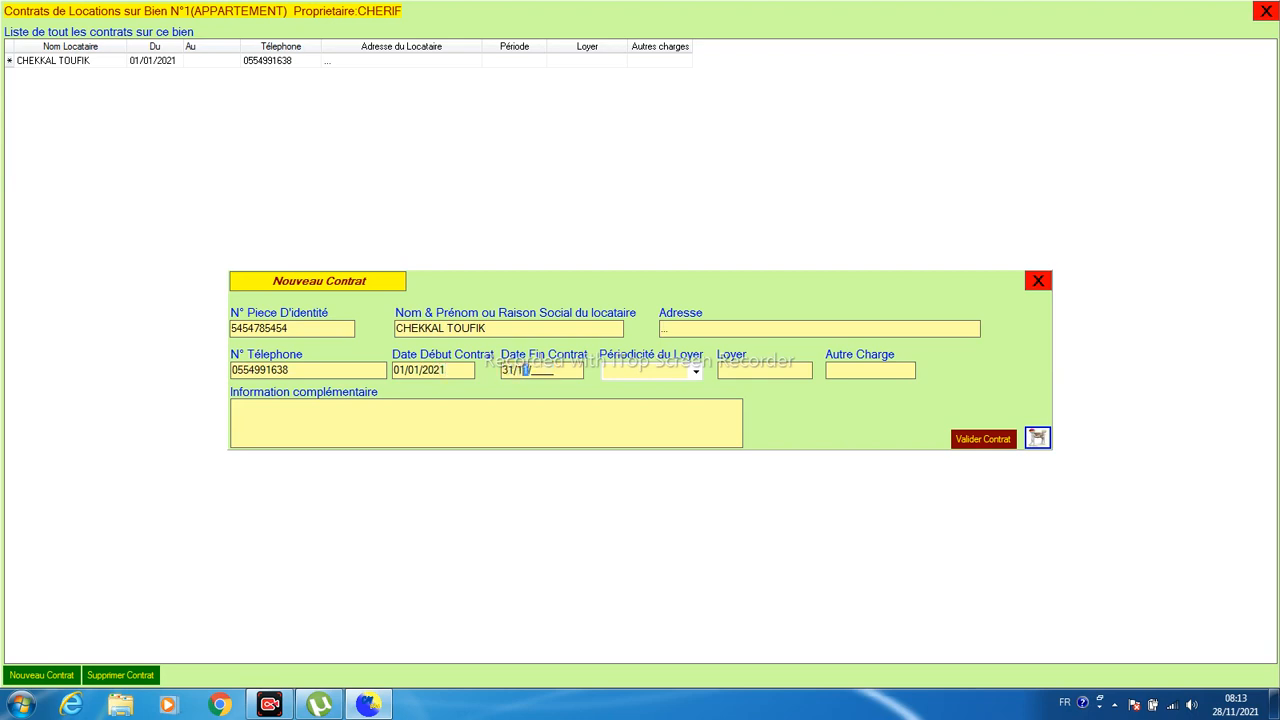
text(021)
key(Tab)
key(Down)
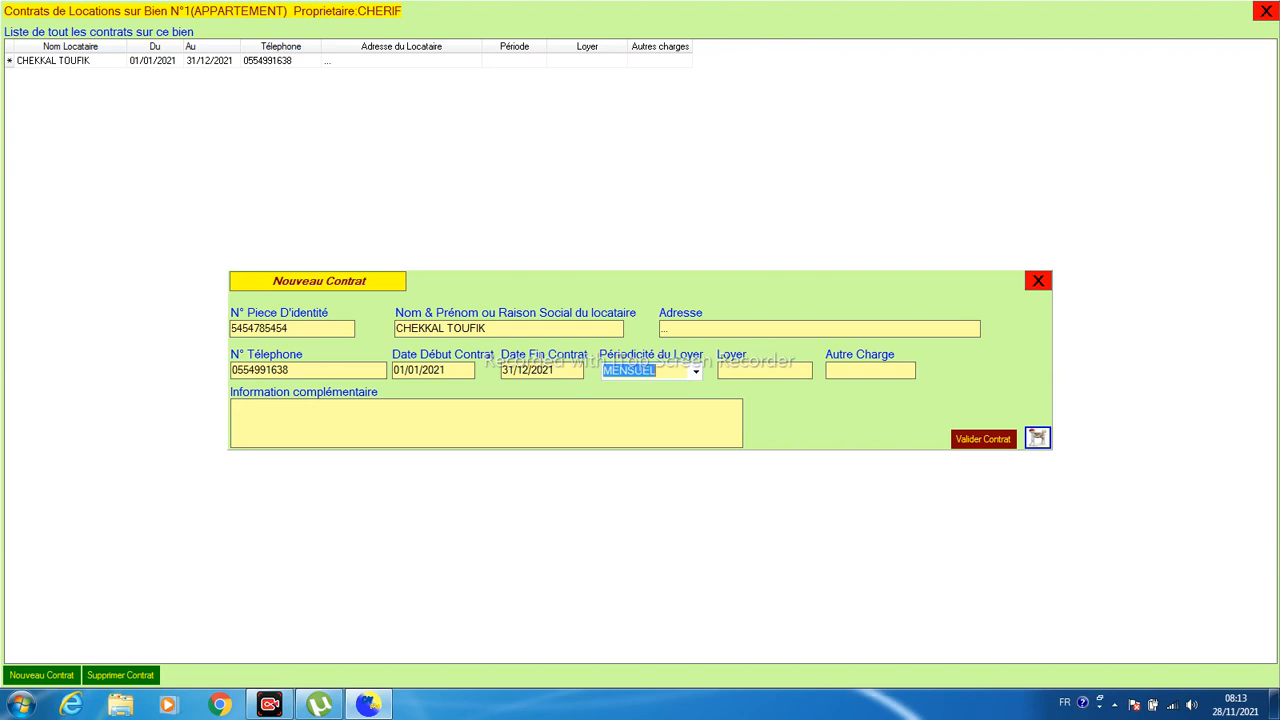
click(697, 370)
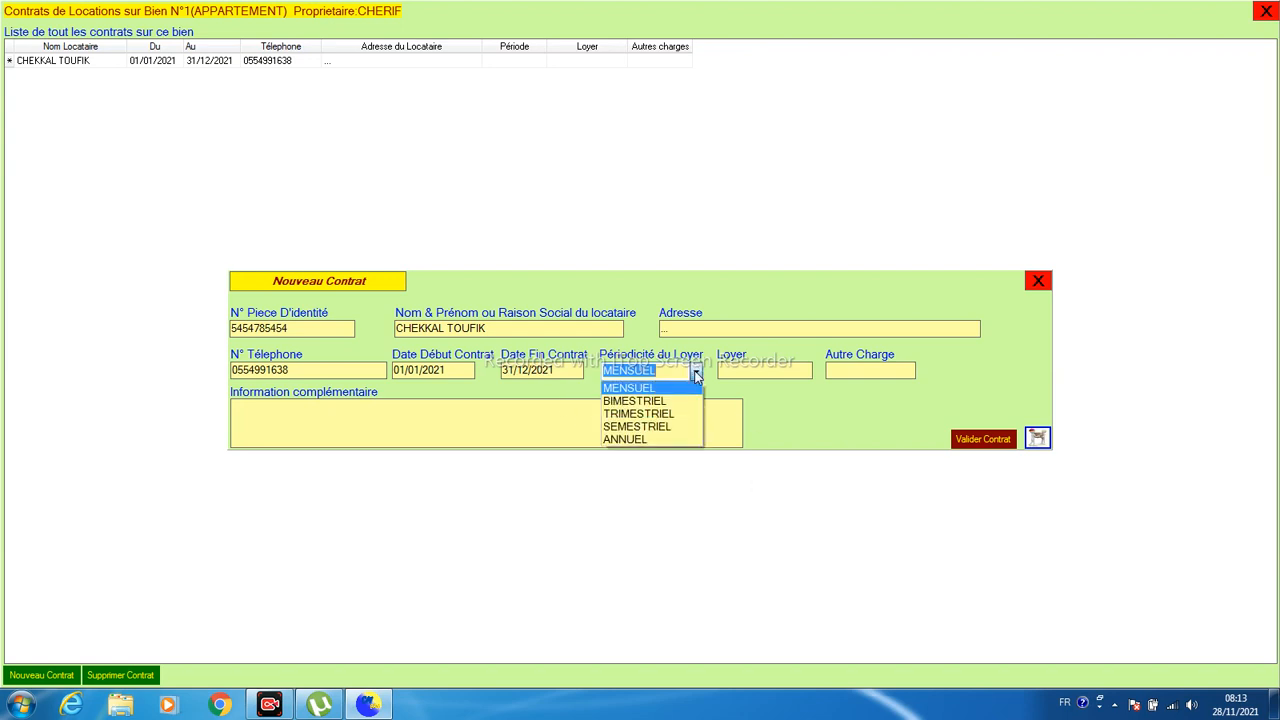
click(630, 388)
click(725, 369)
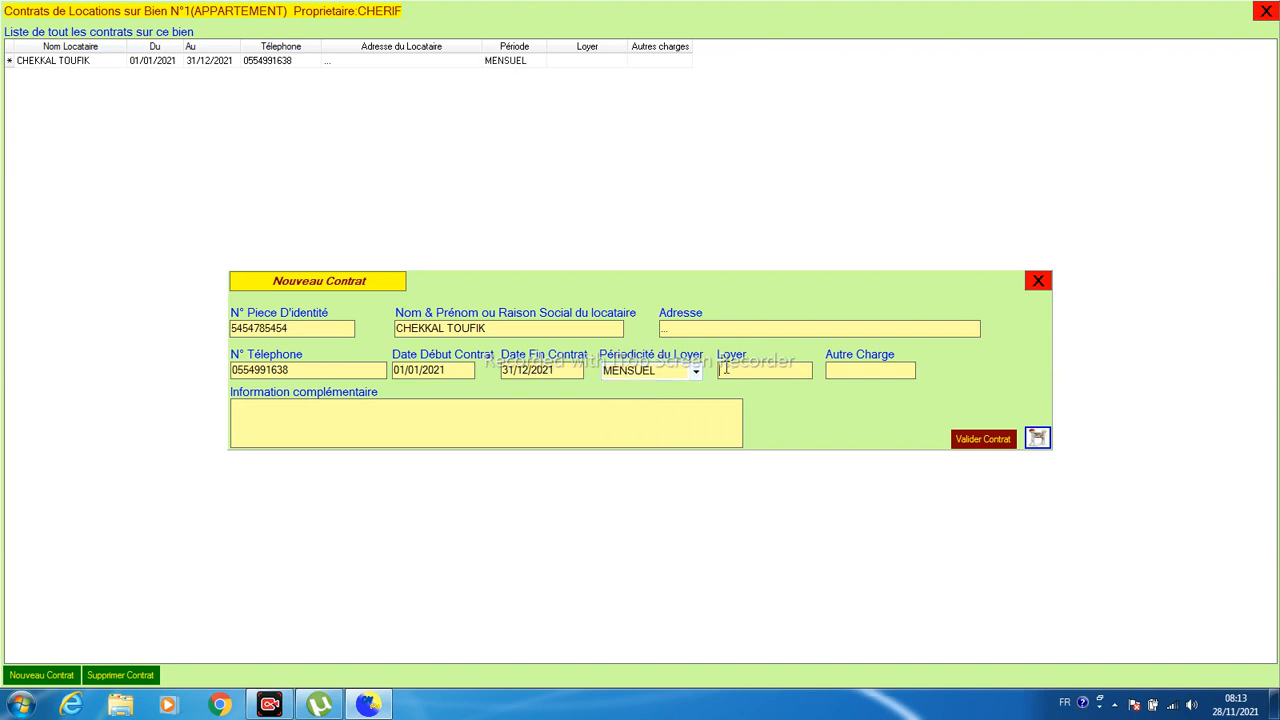
text(25 000)
key(Tab)
click(968, 442)
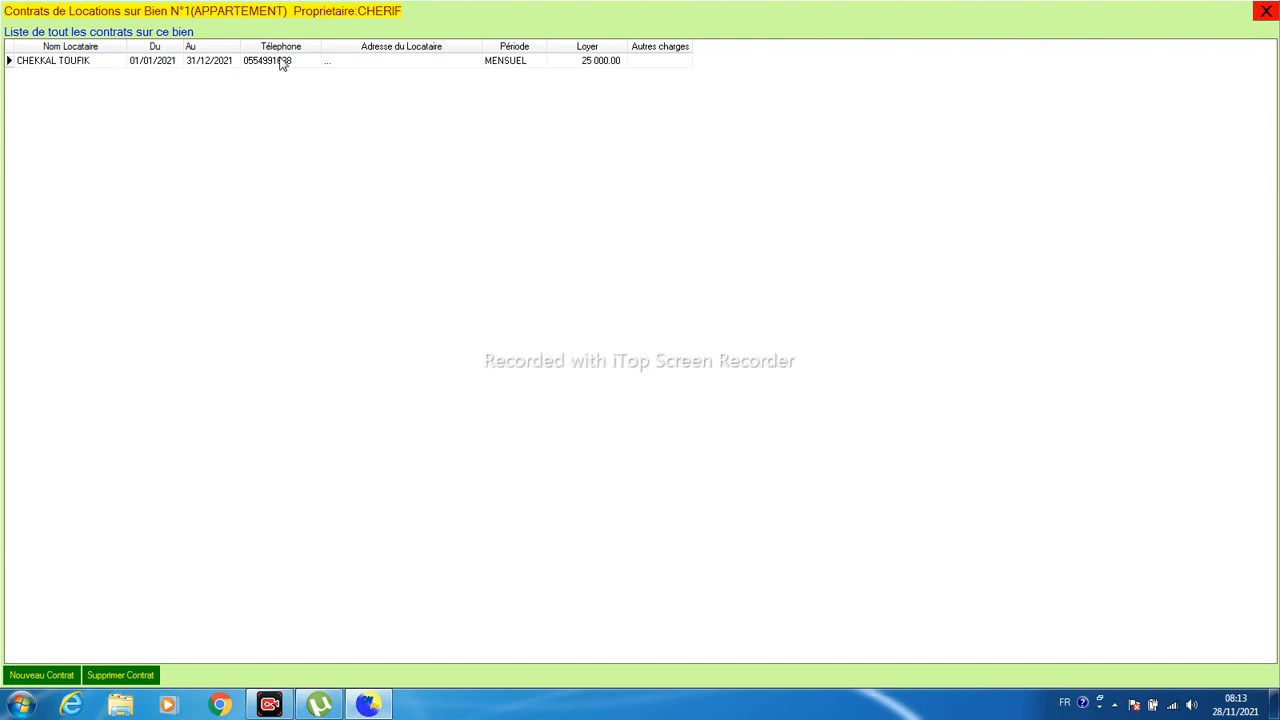
click(1266, 12)
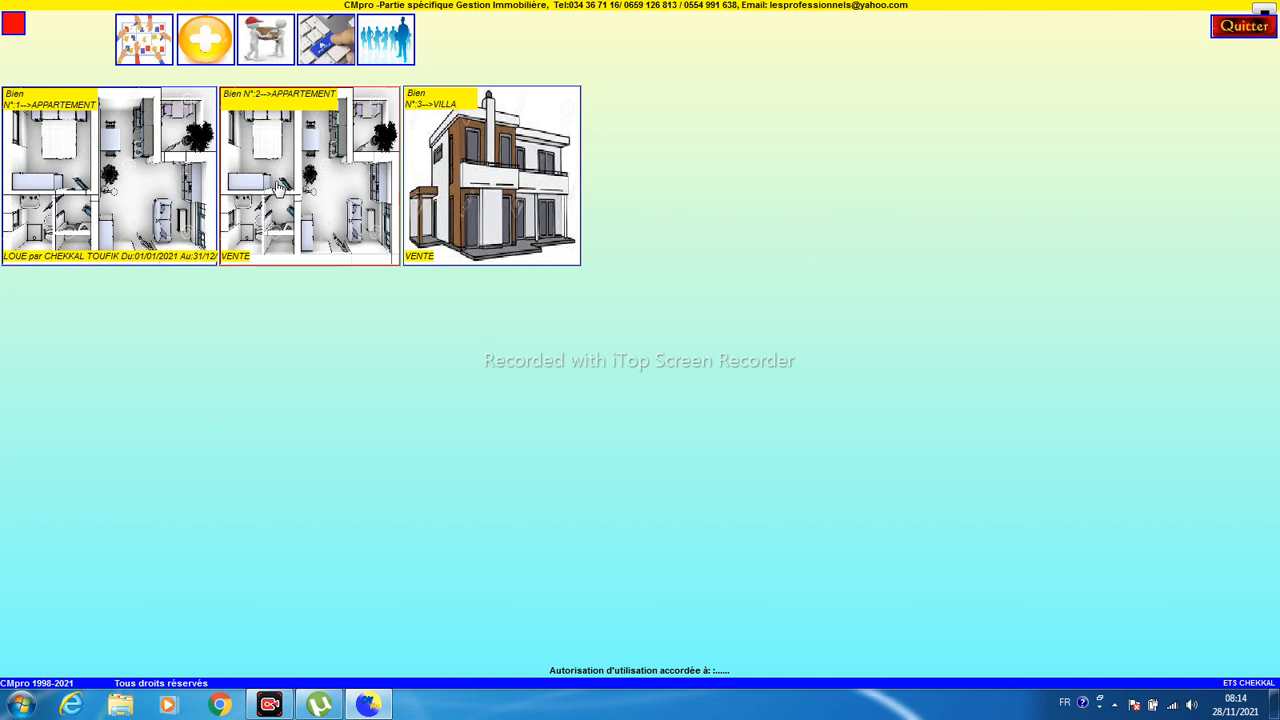
- Widen tile N°1 to show its full rental dates and line up tiles N°1, N°2, N°3
drag(279, 186, 646, 192)
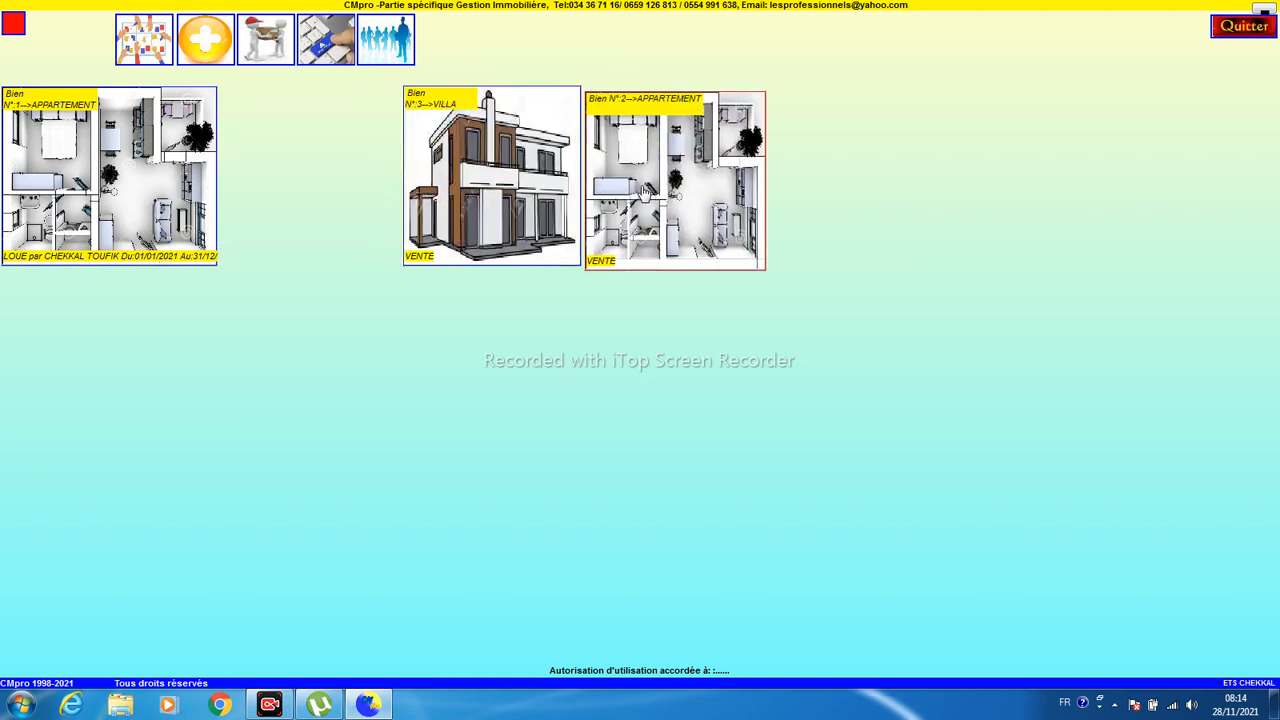
drag(215, 263, 242, 259)
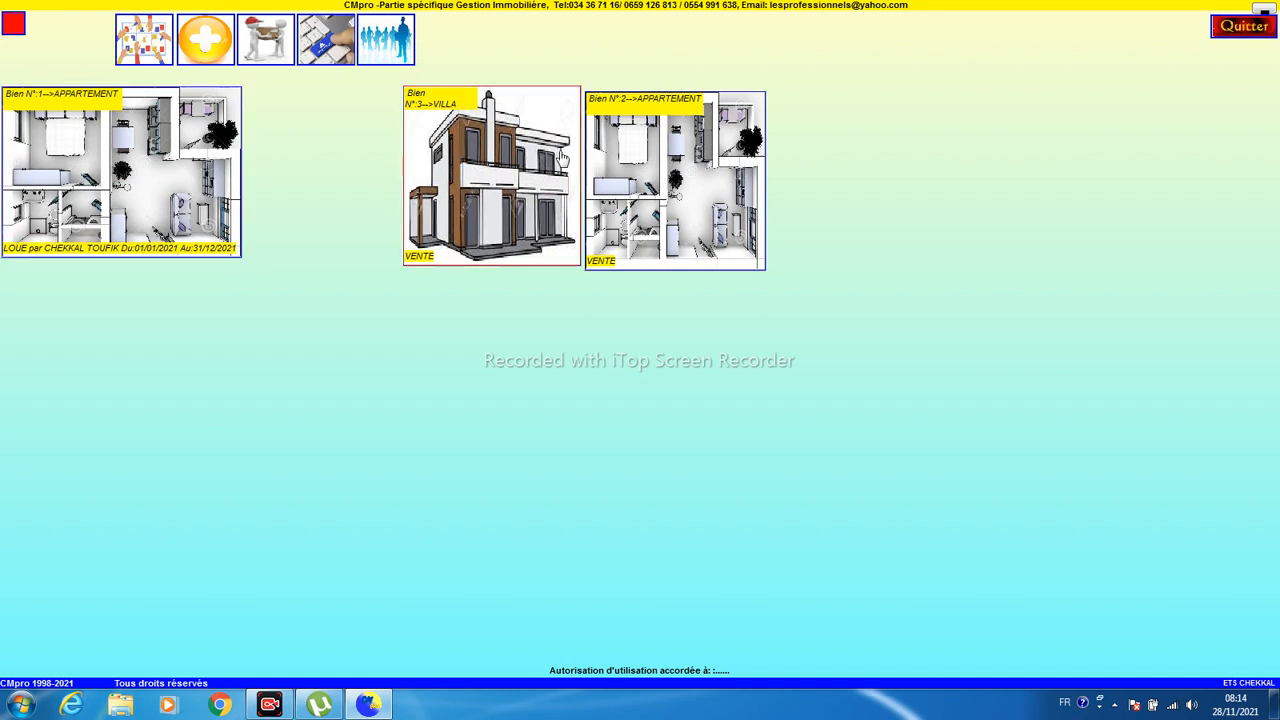
drag(598, 163, 297, 172)
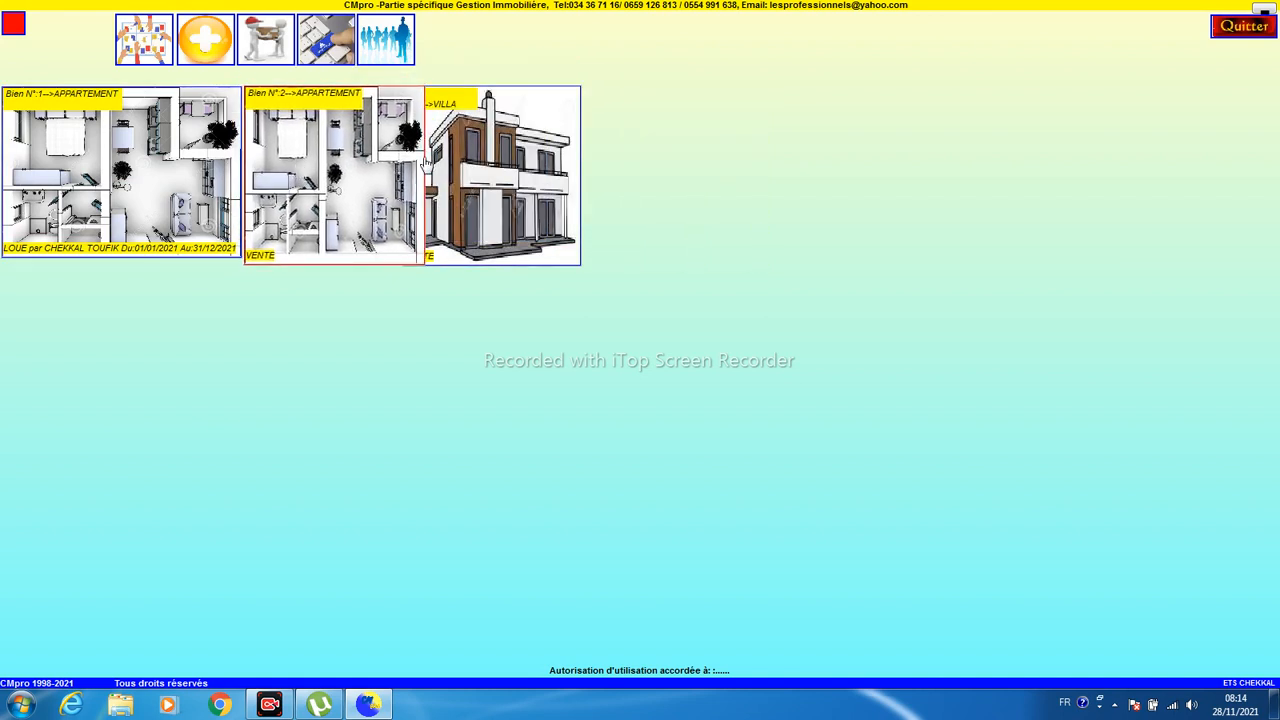
drag(452, 172, 478, 172)
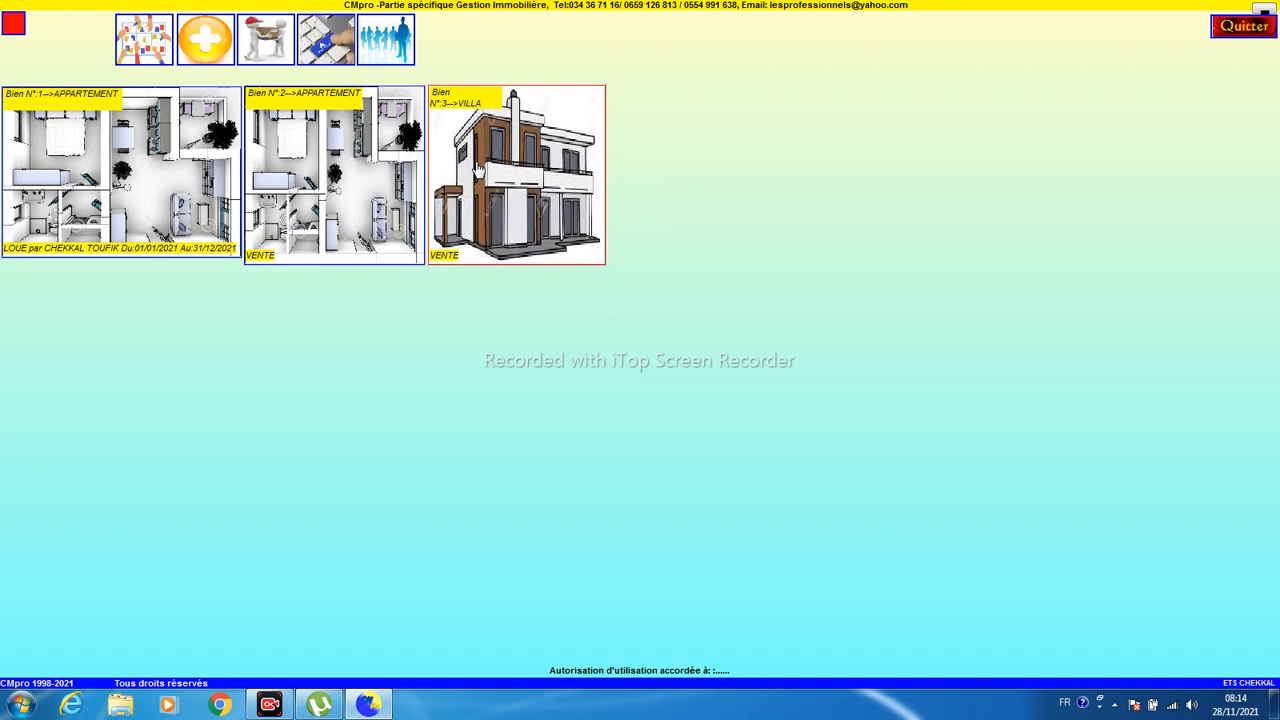
click(137, 36)
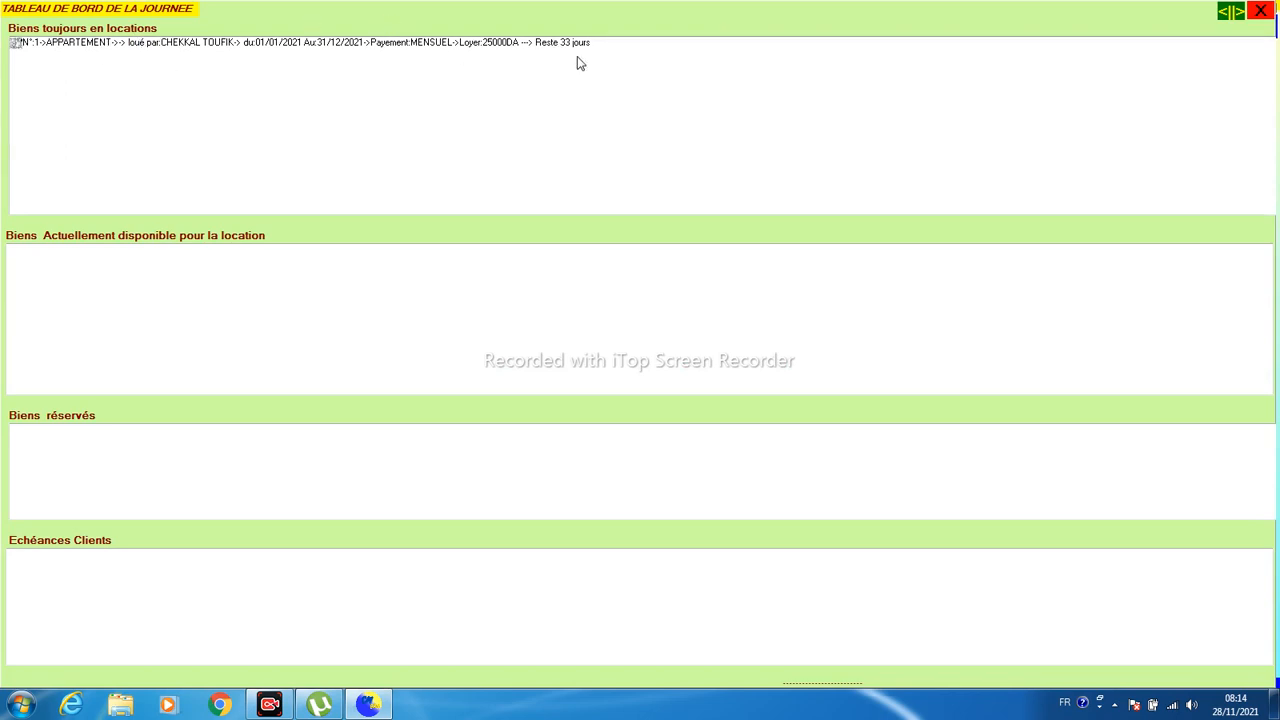
click(1261, 12)
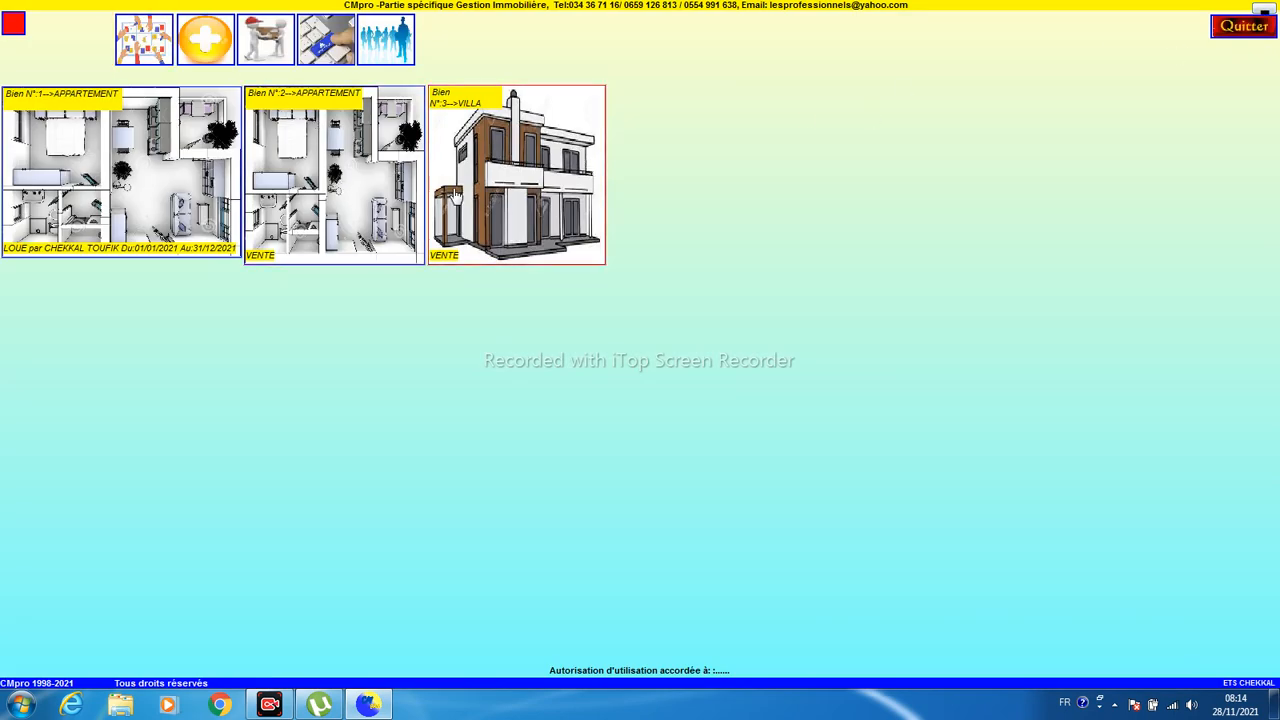
- Sell apartment 2 for 2500000 on 28/11/2021, entering the buyer's ID number, name and phone
click(296, 165)
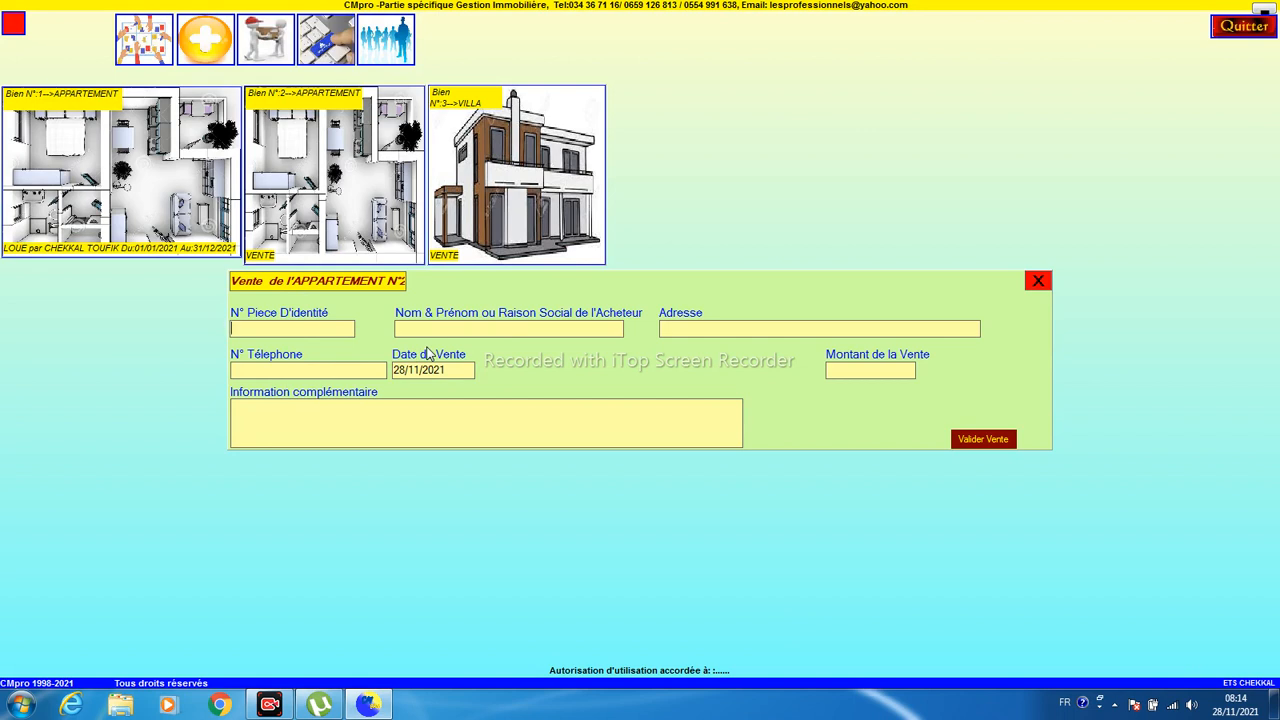
text(554545454)
text(CHEKKA)
text(000)
key(Tab)
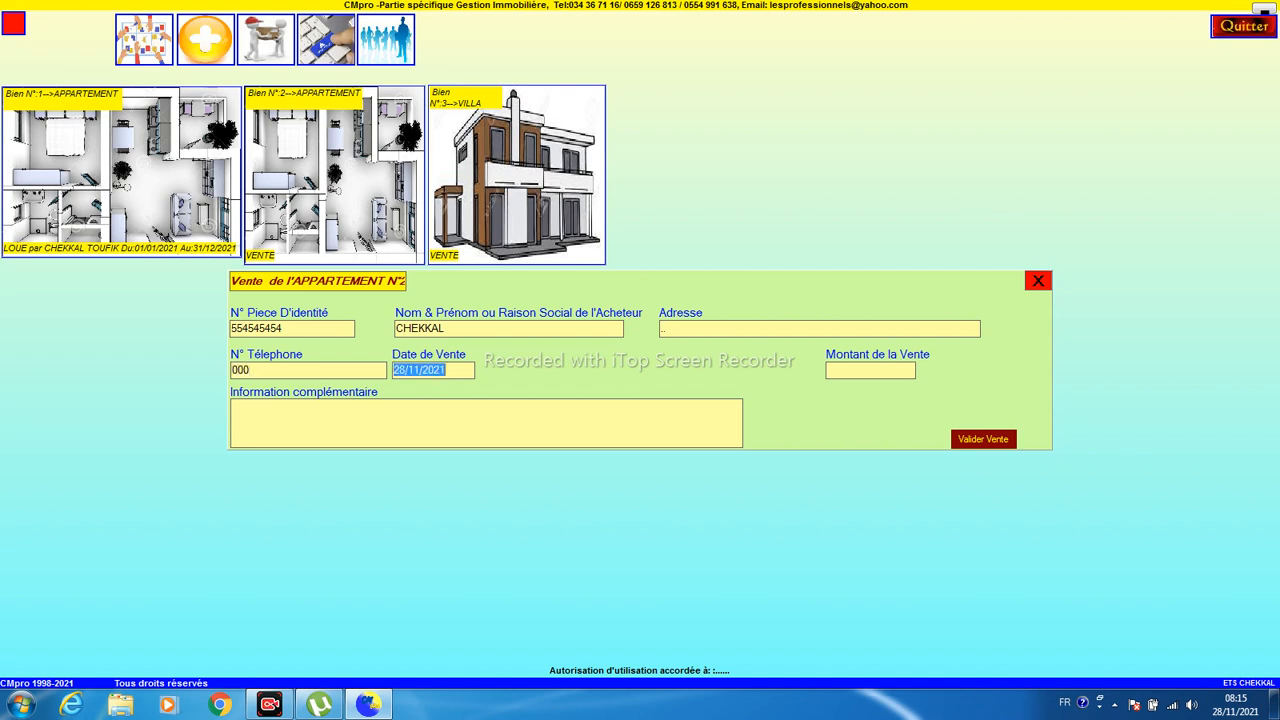
click(887, 371)
text(2500000)
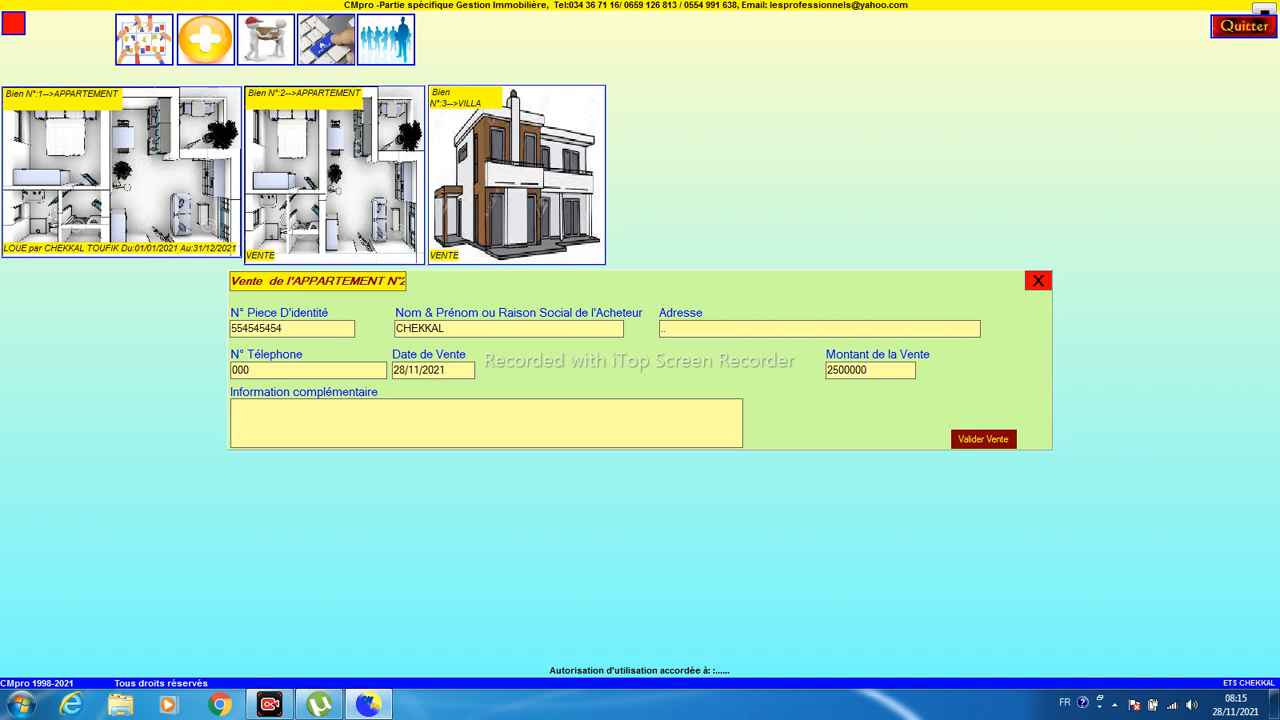
click(975, 440)
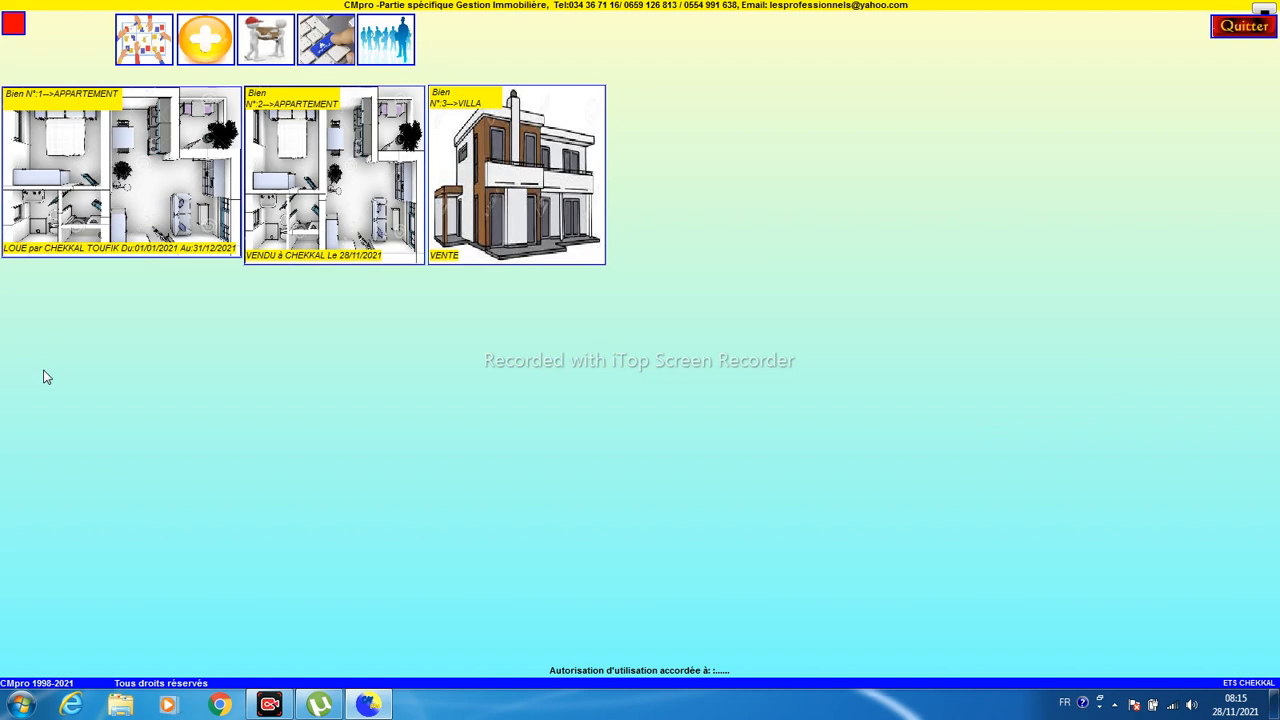
- Open the rental instalments schedule filtered to the tenant client
click(265, 48)
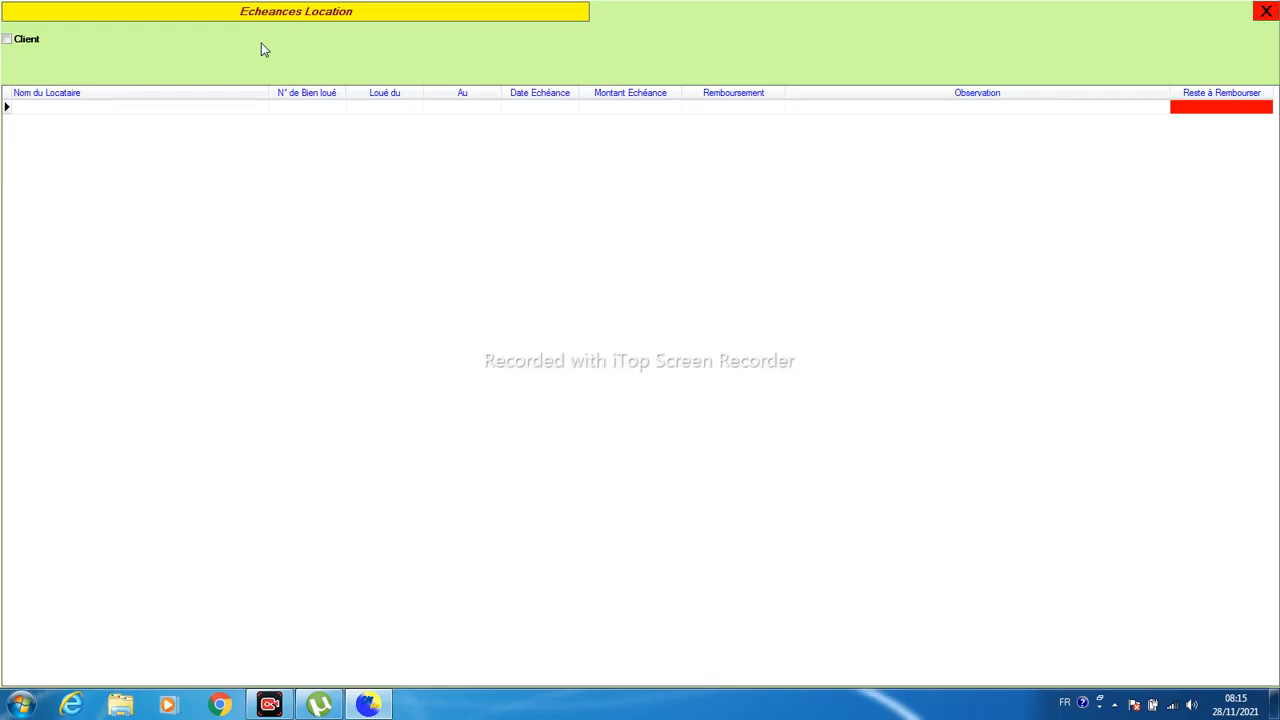
click(7, 39)
click(33, 60)
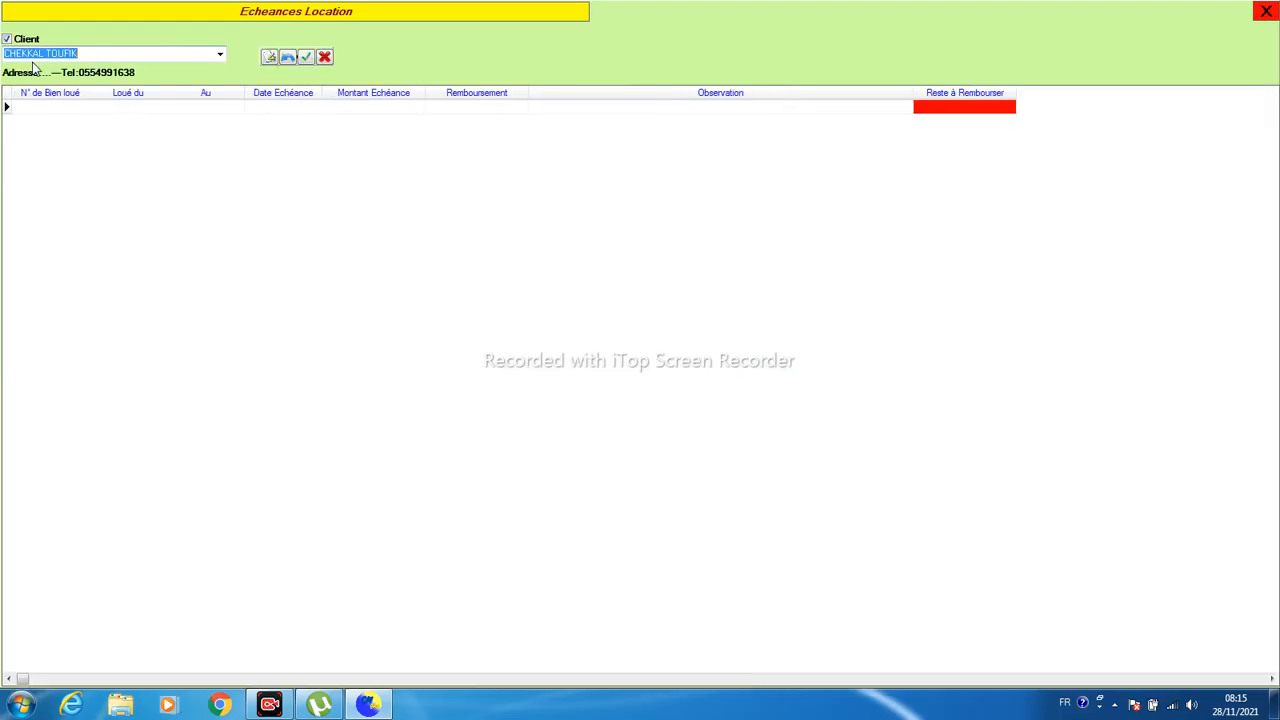
click(36, 114)
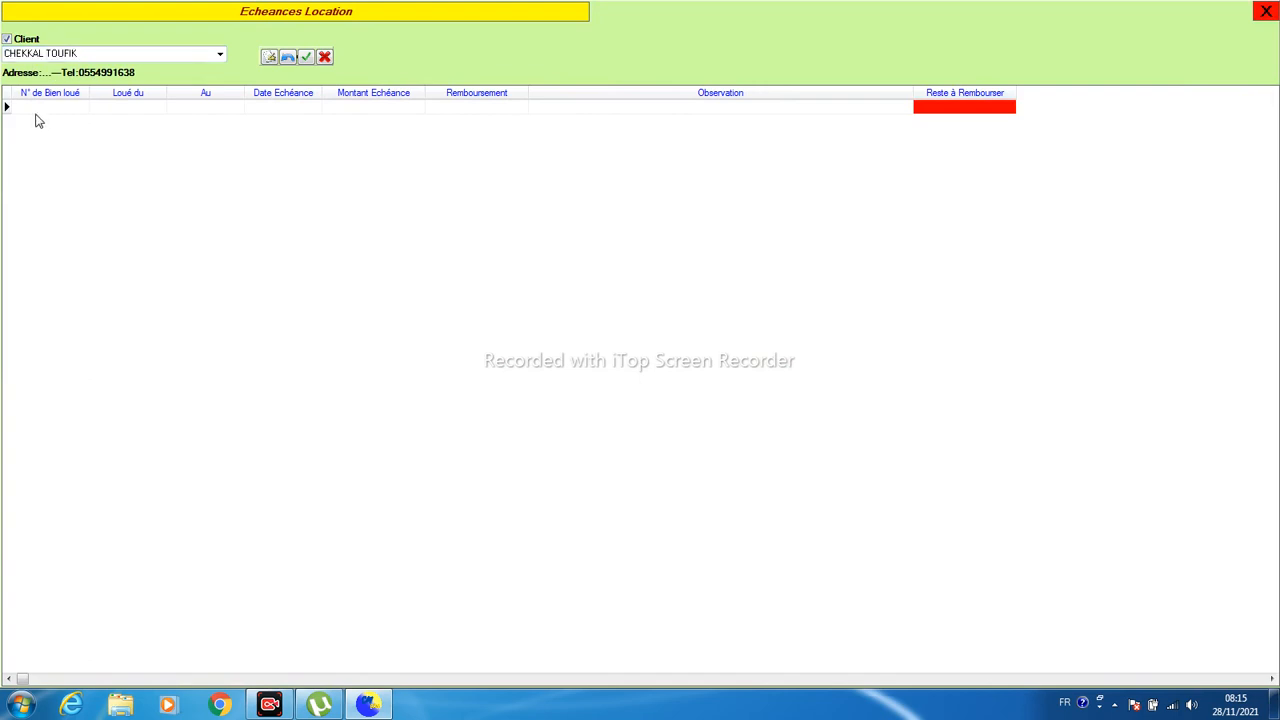
click(219, 55)
click(219, 56)
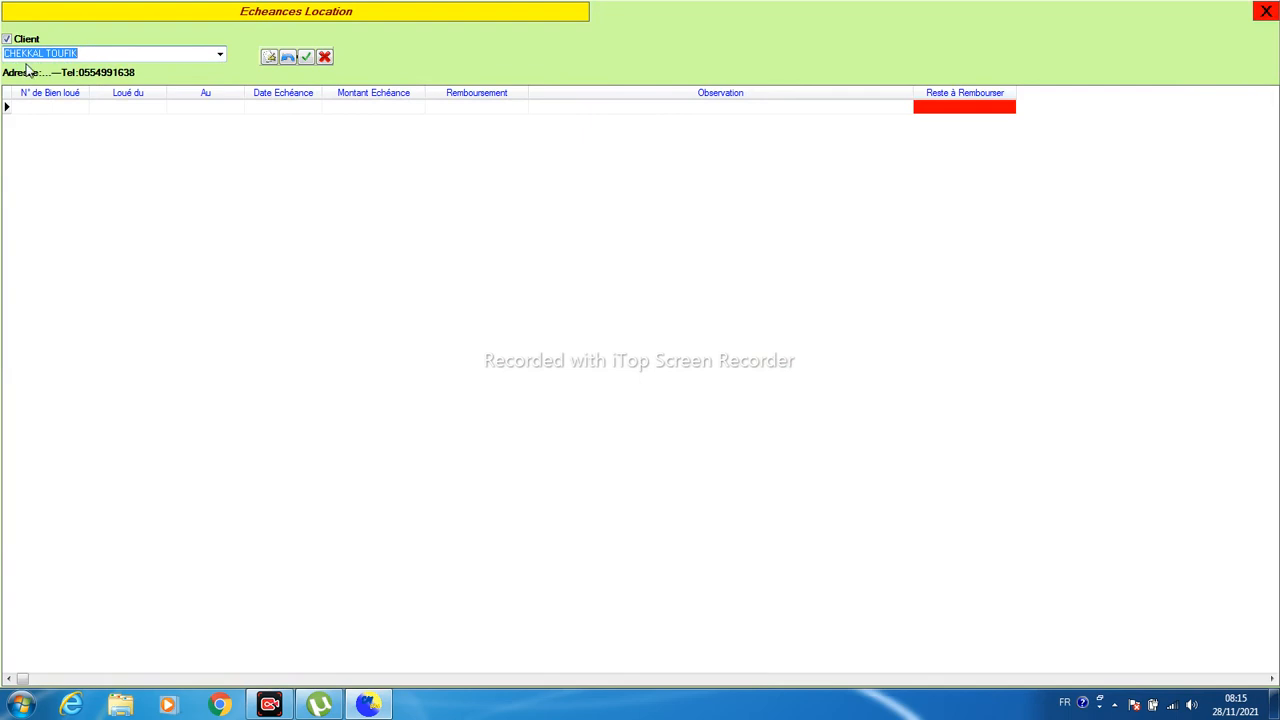
- Add an instalment row due 01/01/2021 and dismiss the out-of-range date warning
click(266, 59)
click(57, 111)
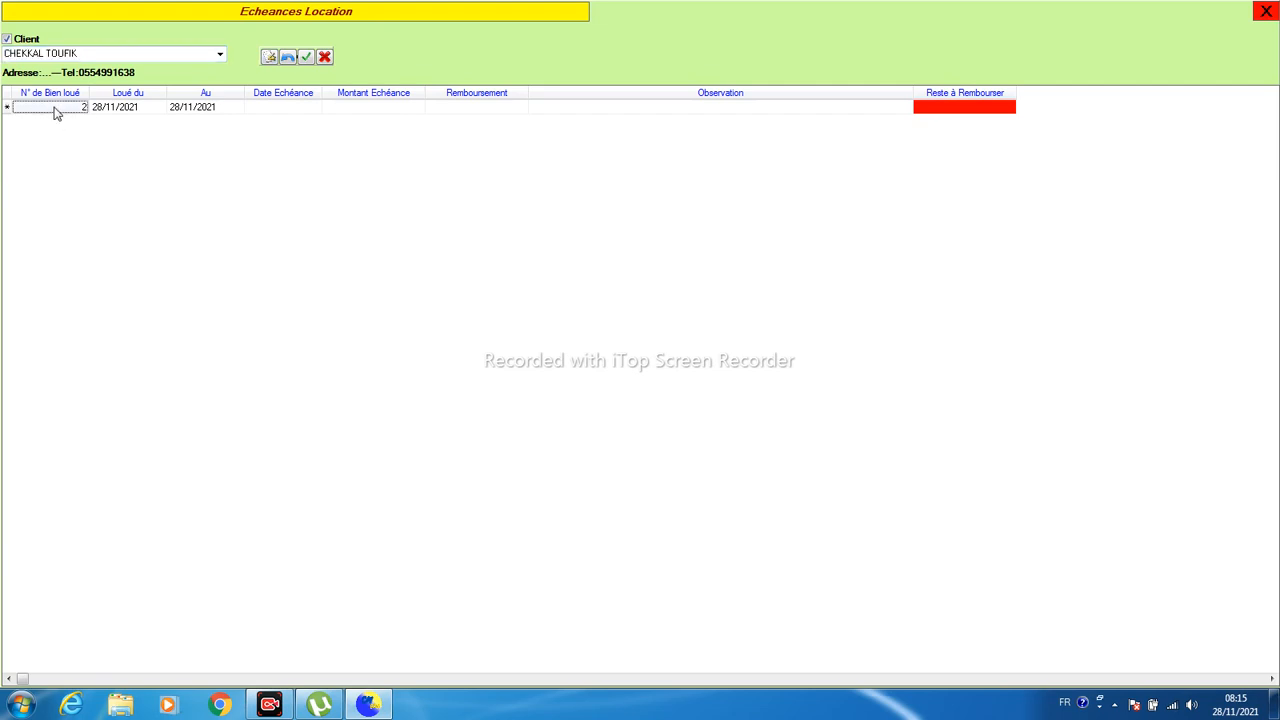
click(272, 111)
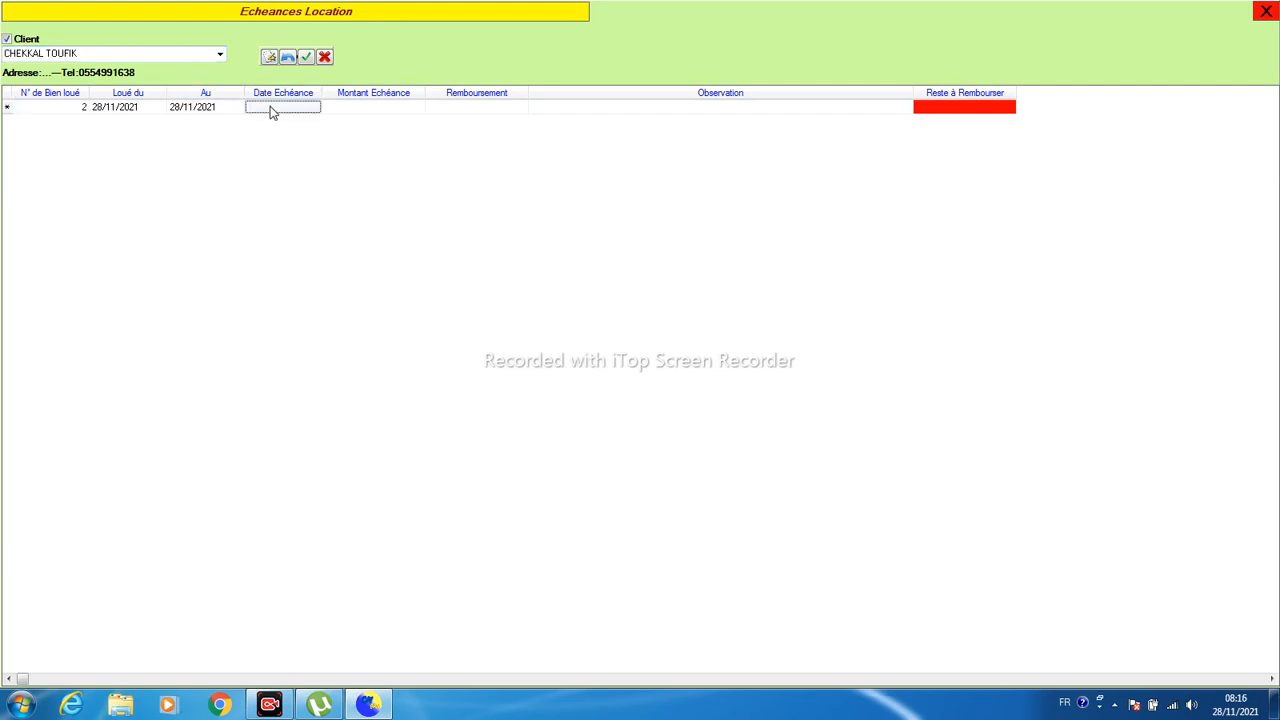
click(271, 107)
text(1)
key(BackSpace)
text(0)
key(Left)
key(Left)
key(Left)
key(Left)
key(Left)
key(Left)
text(1/01/2021)
key(Return)
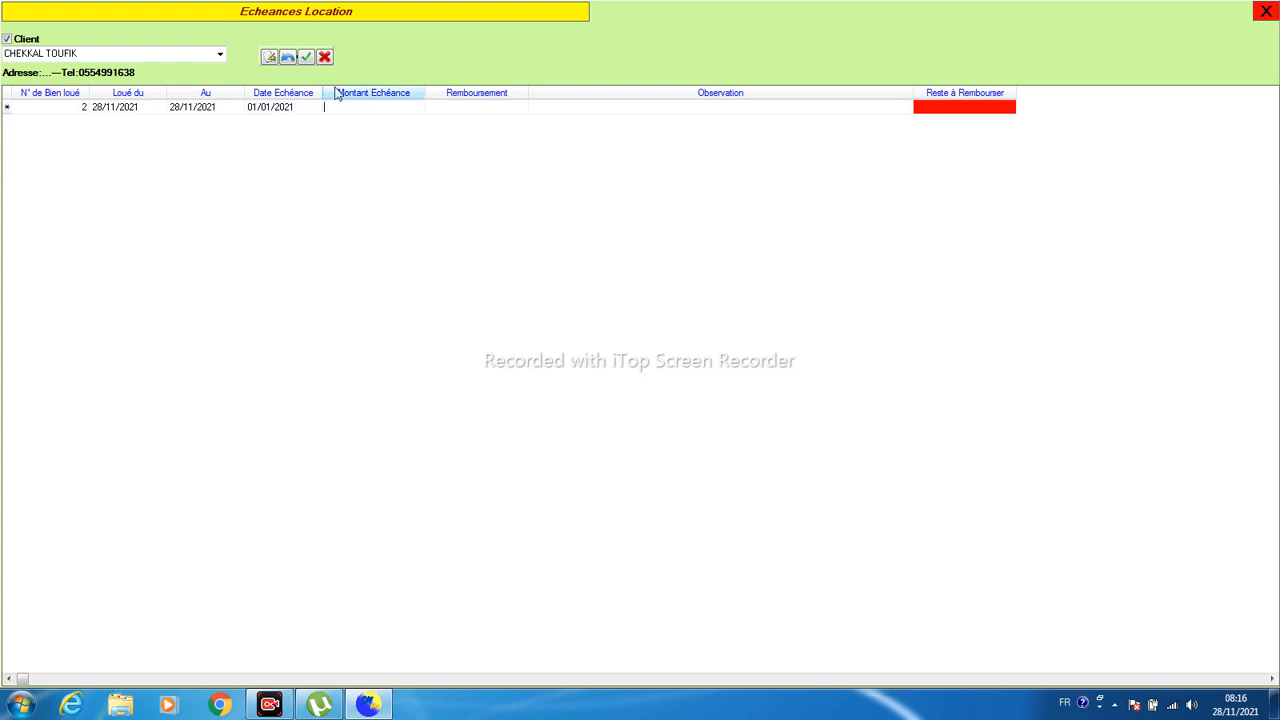
click(306, 57)
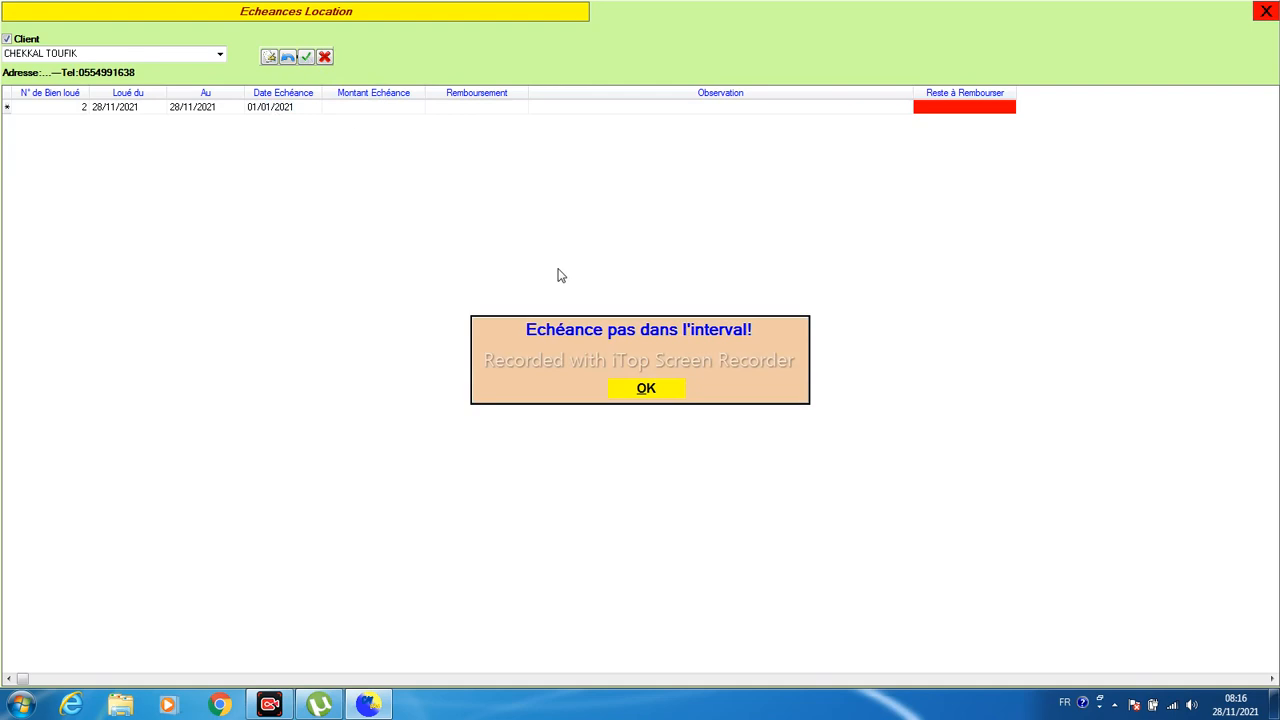
click(645, 394)
- Revisit the new row's date cells and begin retyping its due date
click(203, 112)
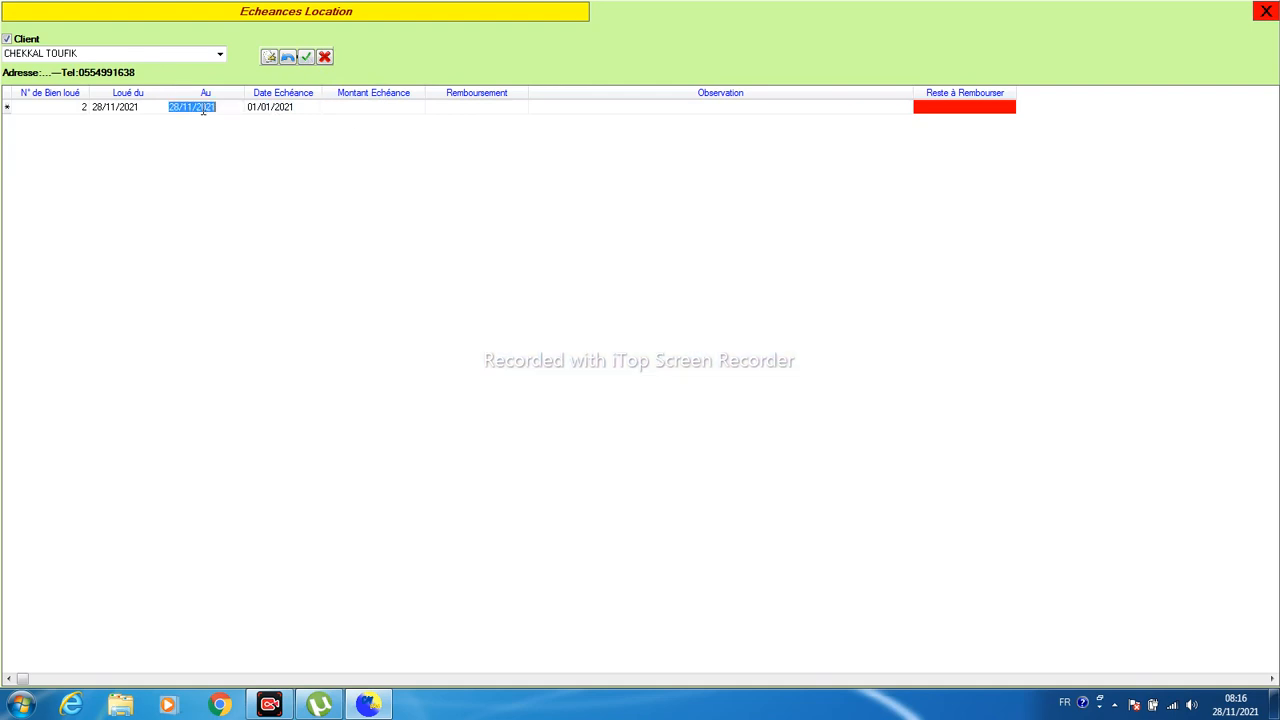
click(203, 107)
click(172, 106)
click(283, 110)
click(113, 112)
click(271, 112)
text(0111)
key(Left)
key(Left)
key(Left)
key(Left)
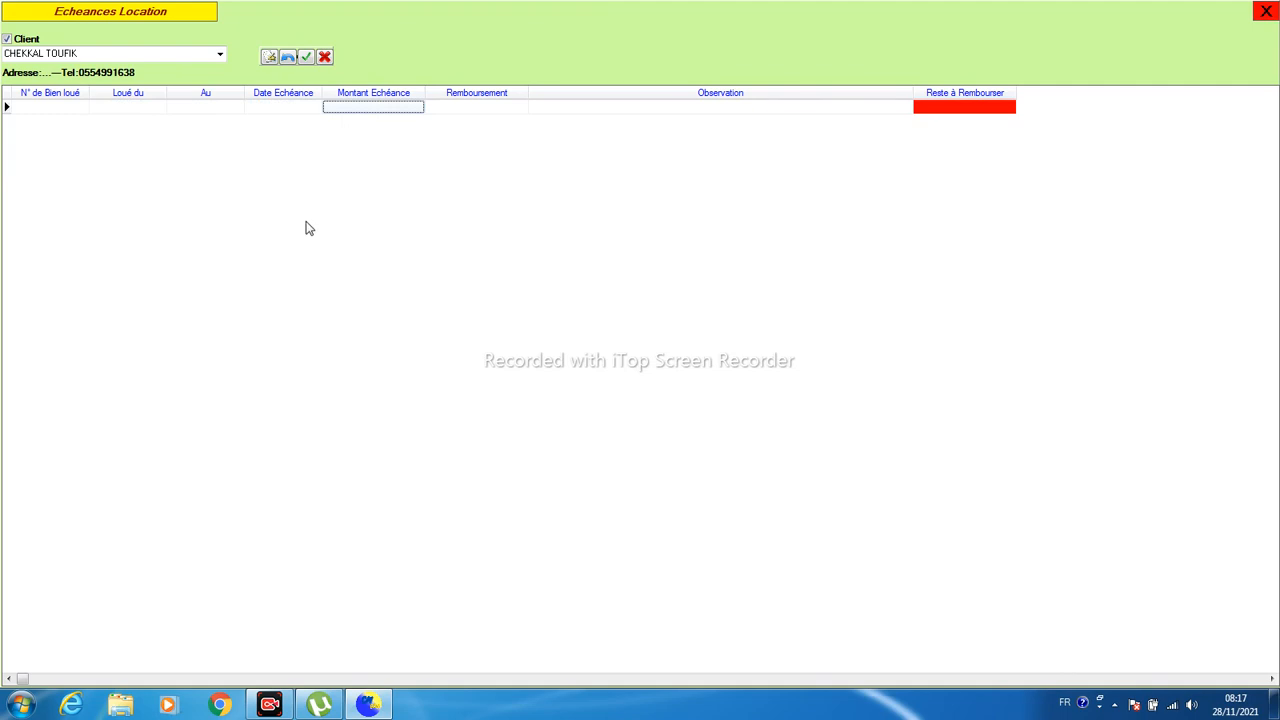
- Add a first rent instalment due 01/02/2021 for apartment 1
click(270, 58)
click(62, 110)
click(100, 113)
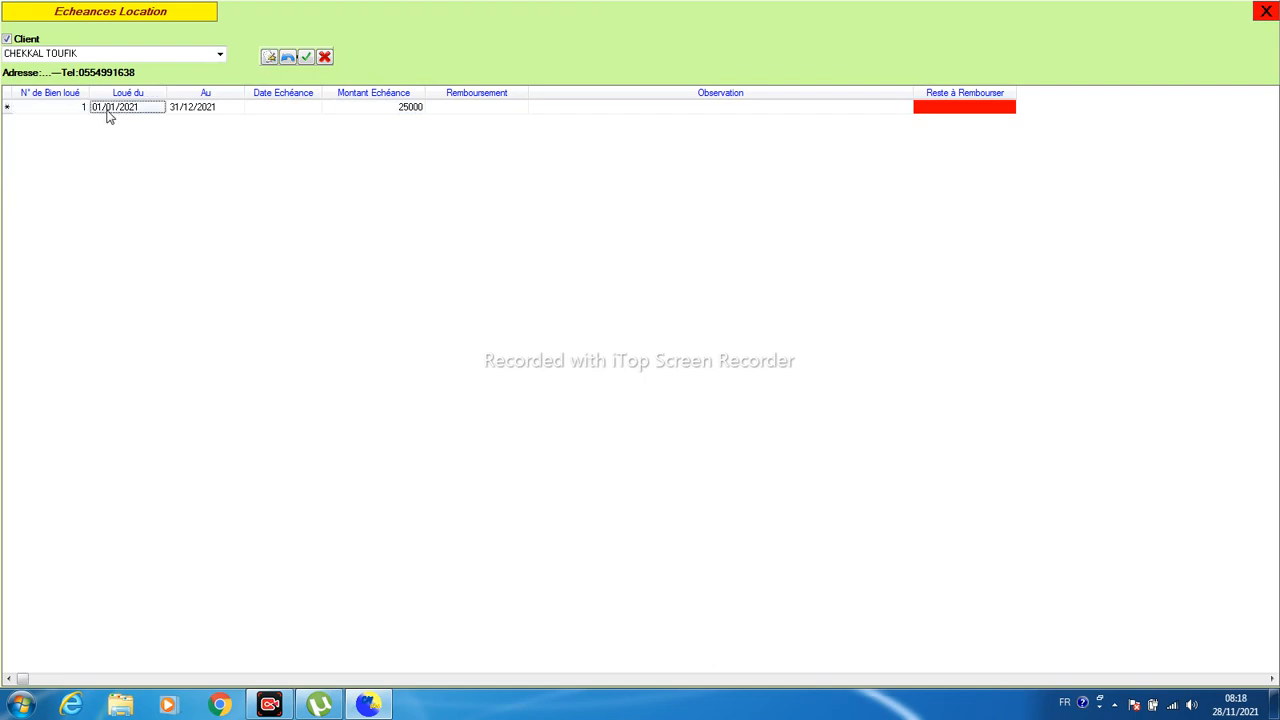
click(193, 109)
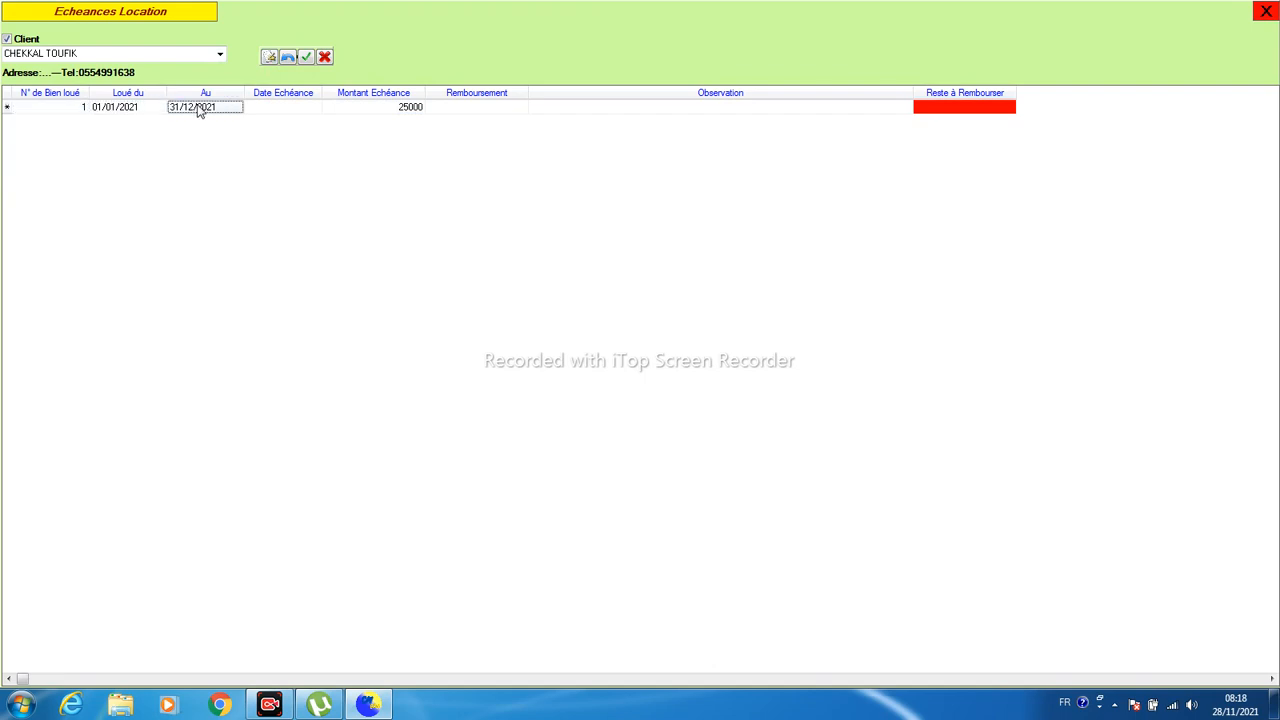
click(270, 110)
text(01/02/2021)
key(Return)
key(Return)
click(305, 58)
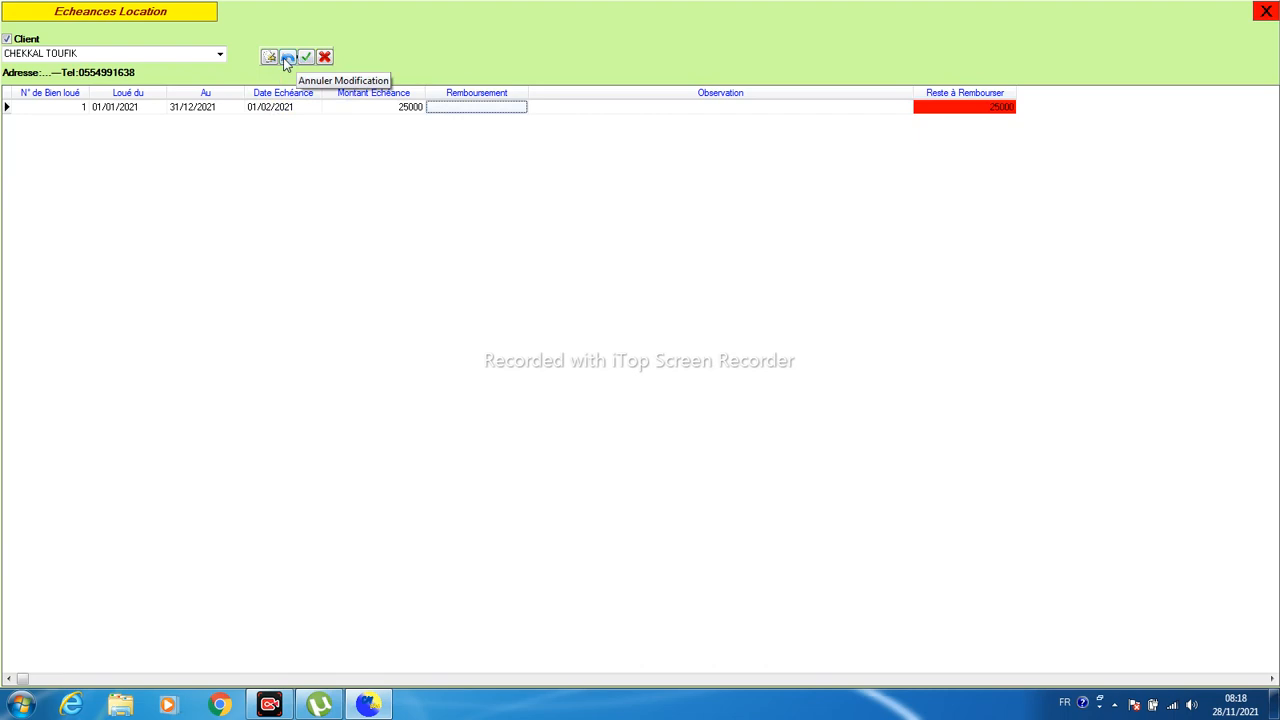
- Add a second 25000 instalment due 01/03/2021
click(269, 58)
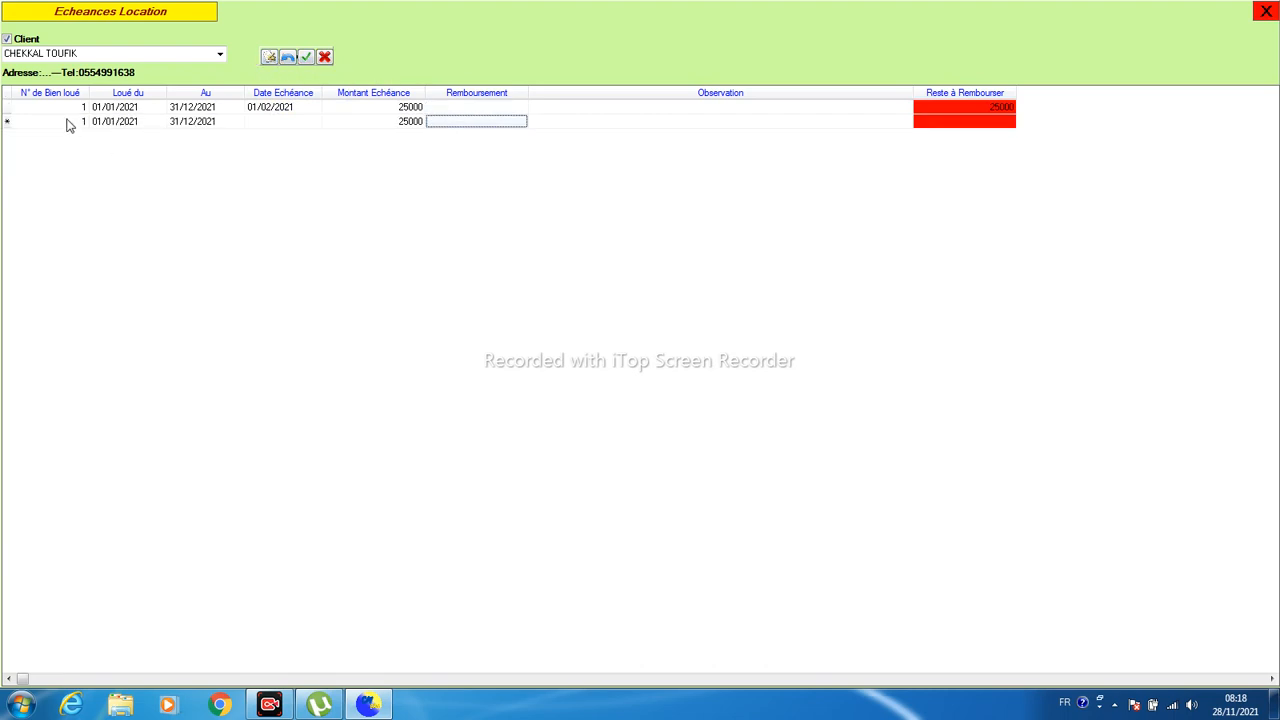
click(271, 121)
text(01/0)
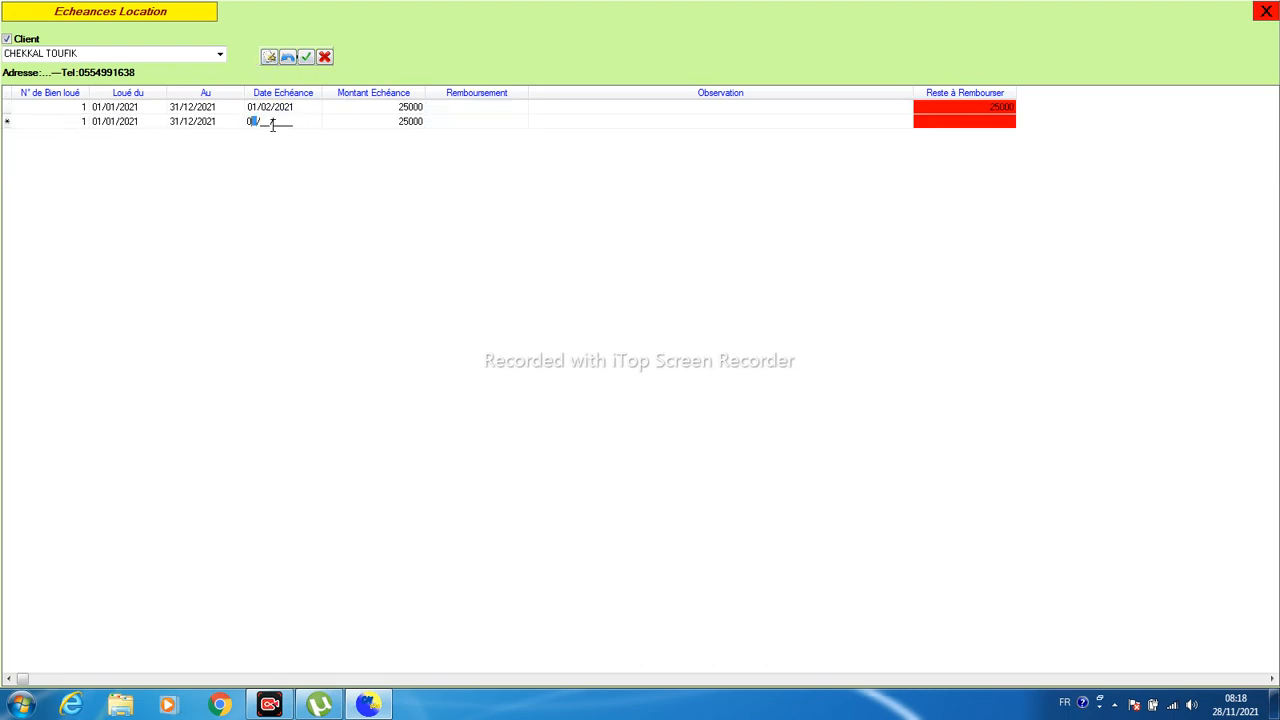
text(3/2021)
key(Return)
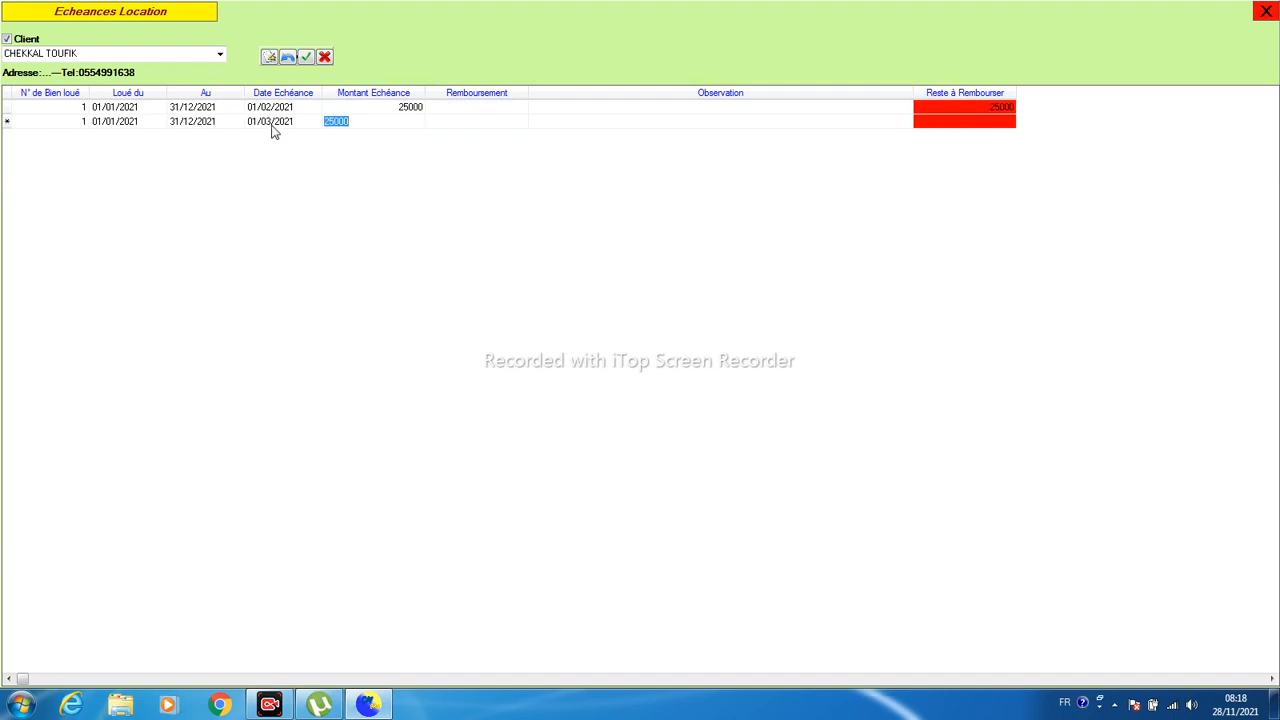
key(Return)
click(306, 57)
- Record a 25000 repayment on the first instalment and close the schedule
click(972, 124)
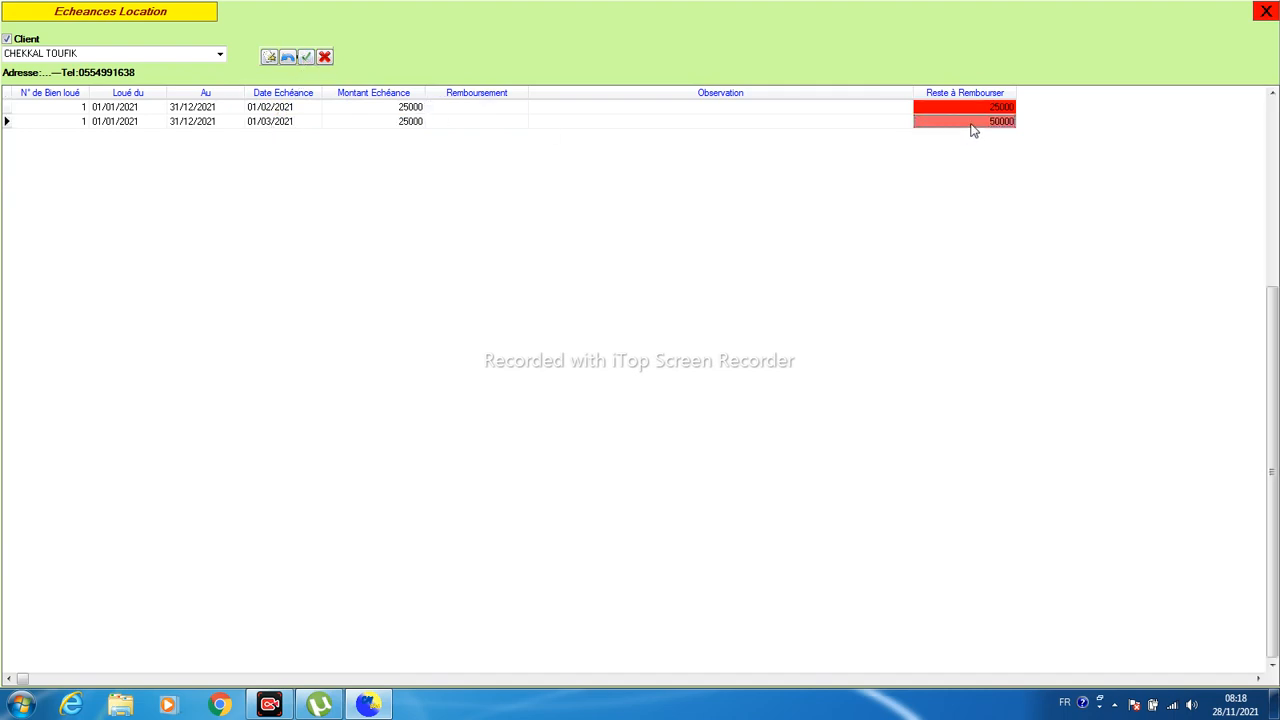
click(460, 114)
text(025000)
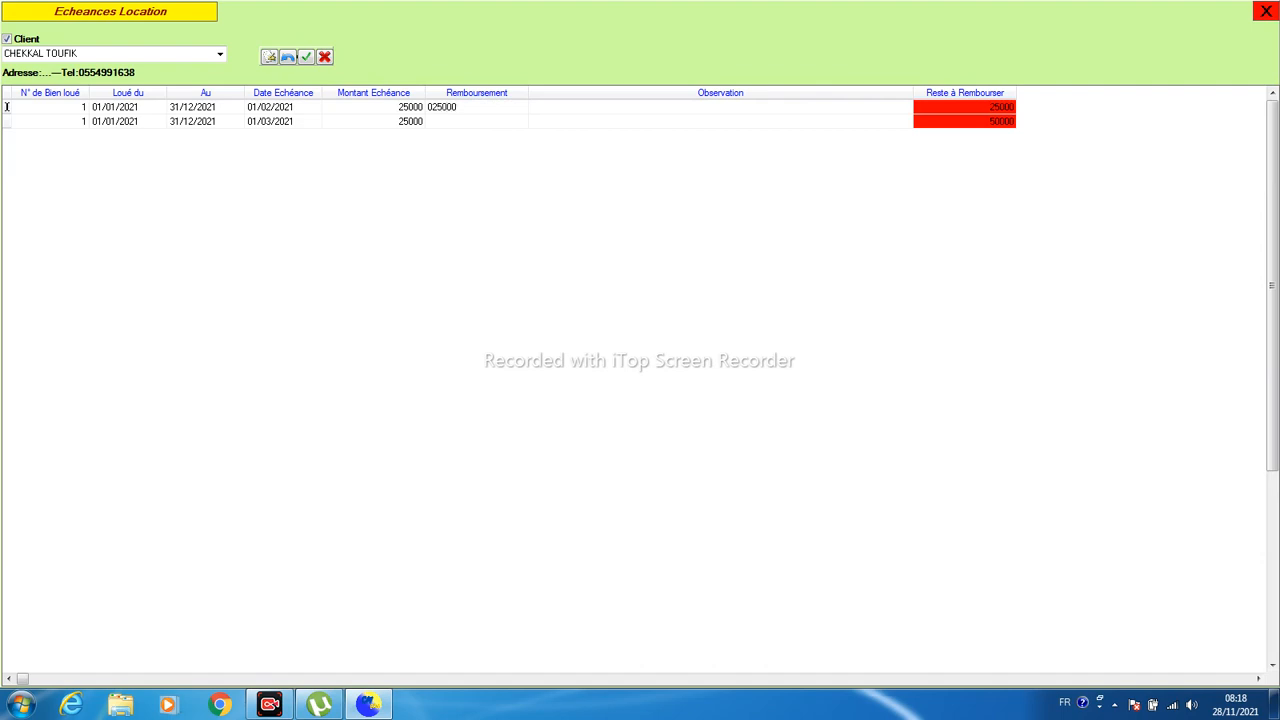
key(Return)
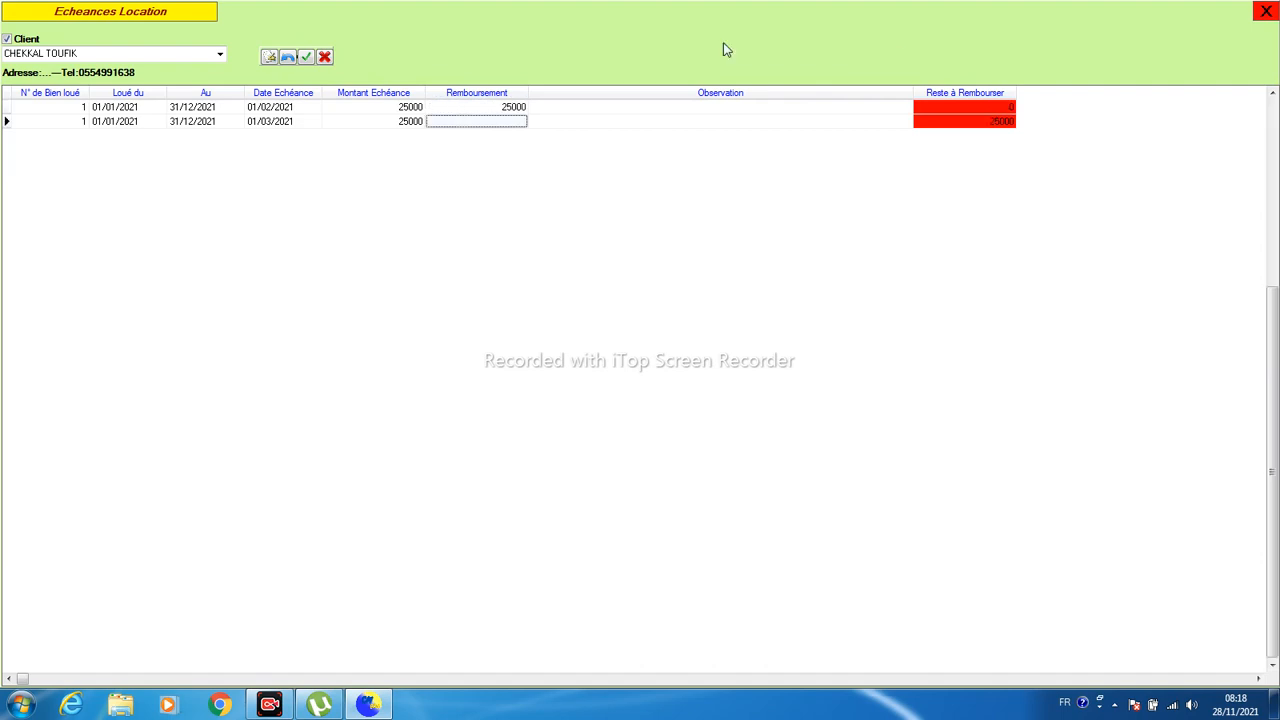
click(958, 123)
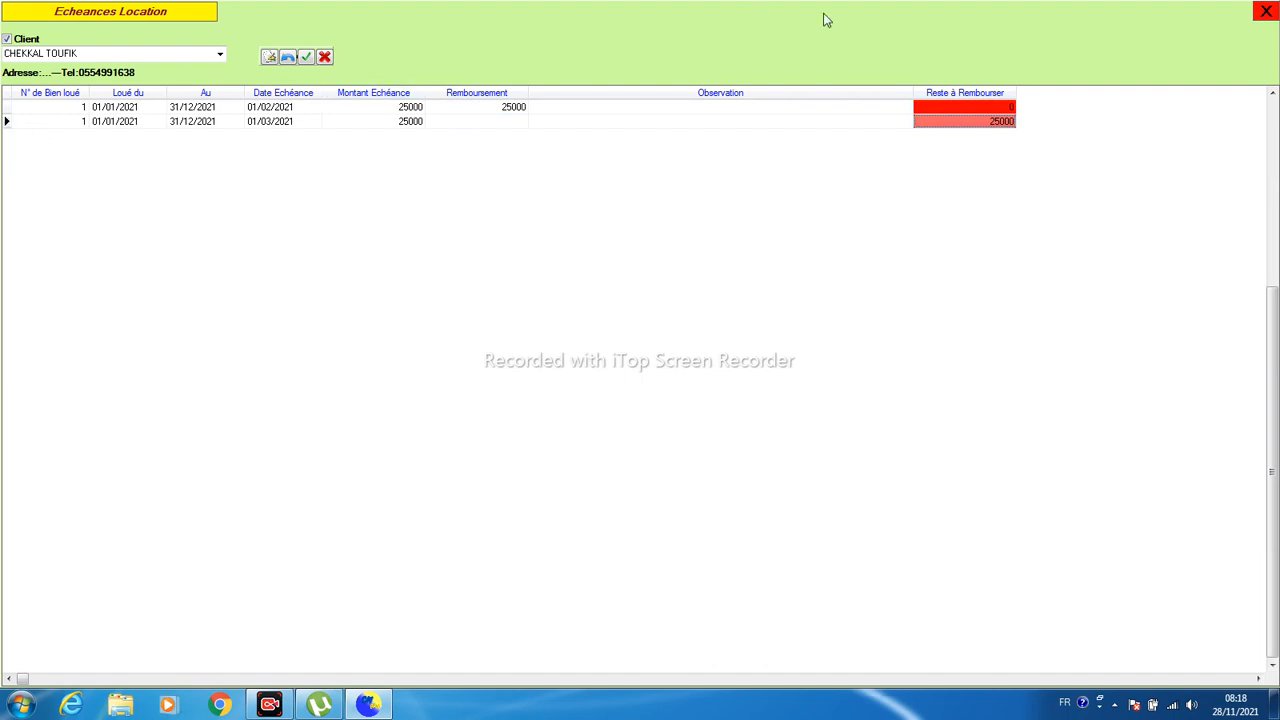
click(1263, 11)
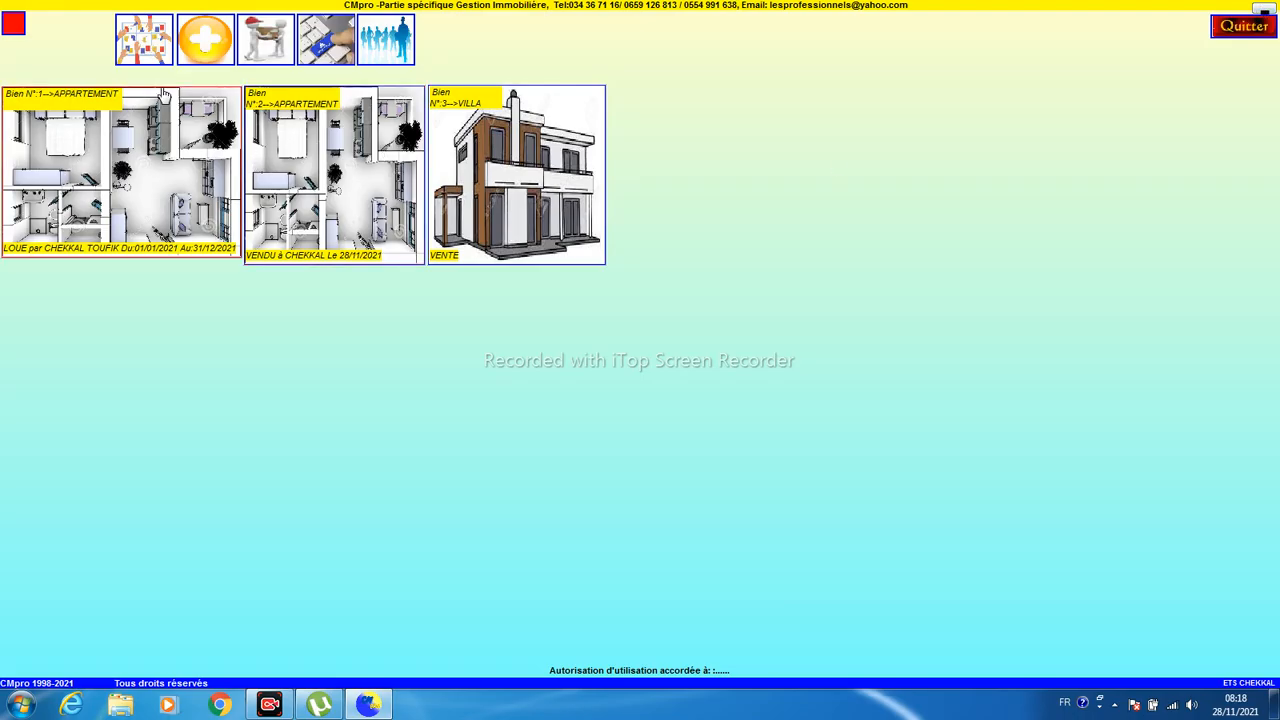
click(155, 48)
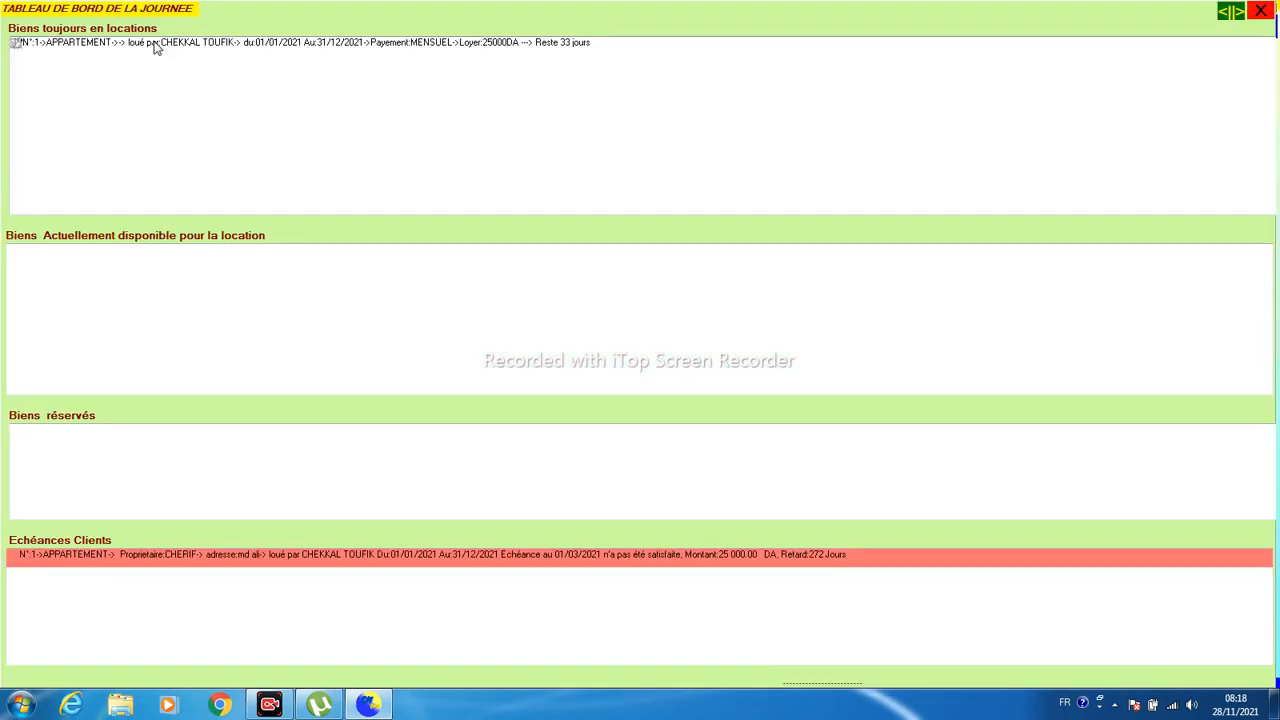
click(168, 563)
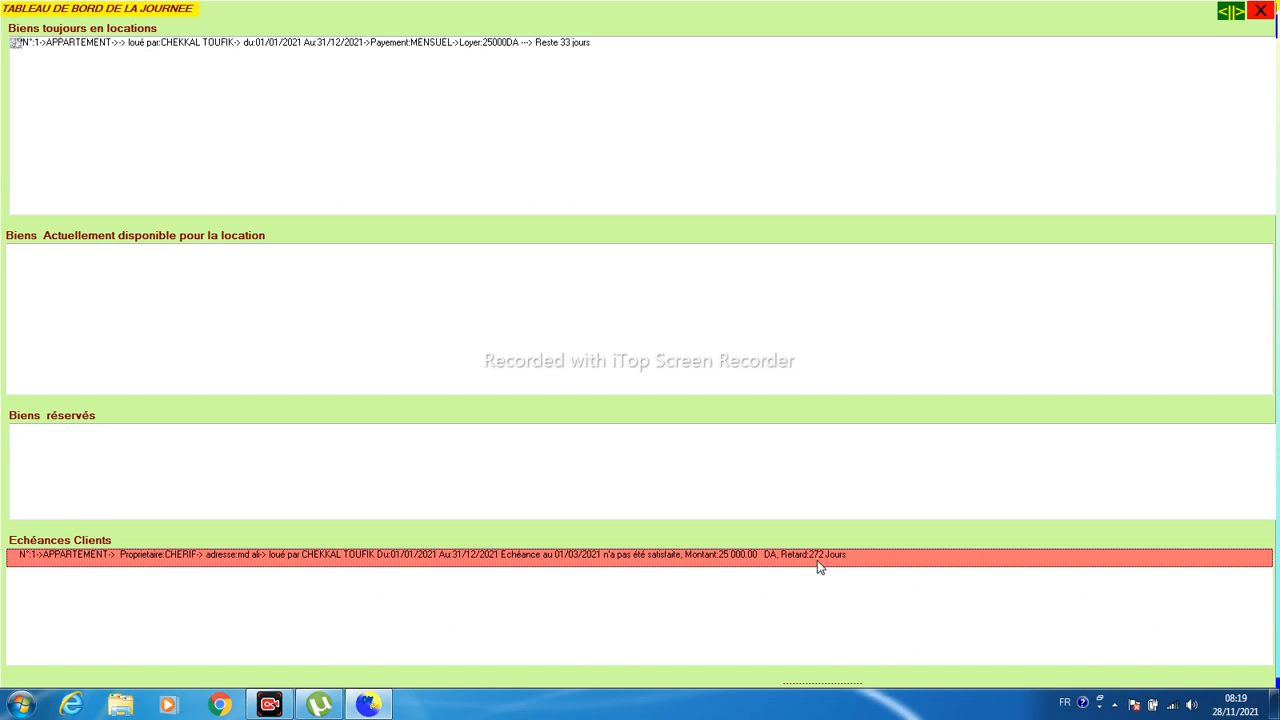
click(1260, 12)
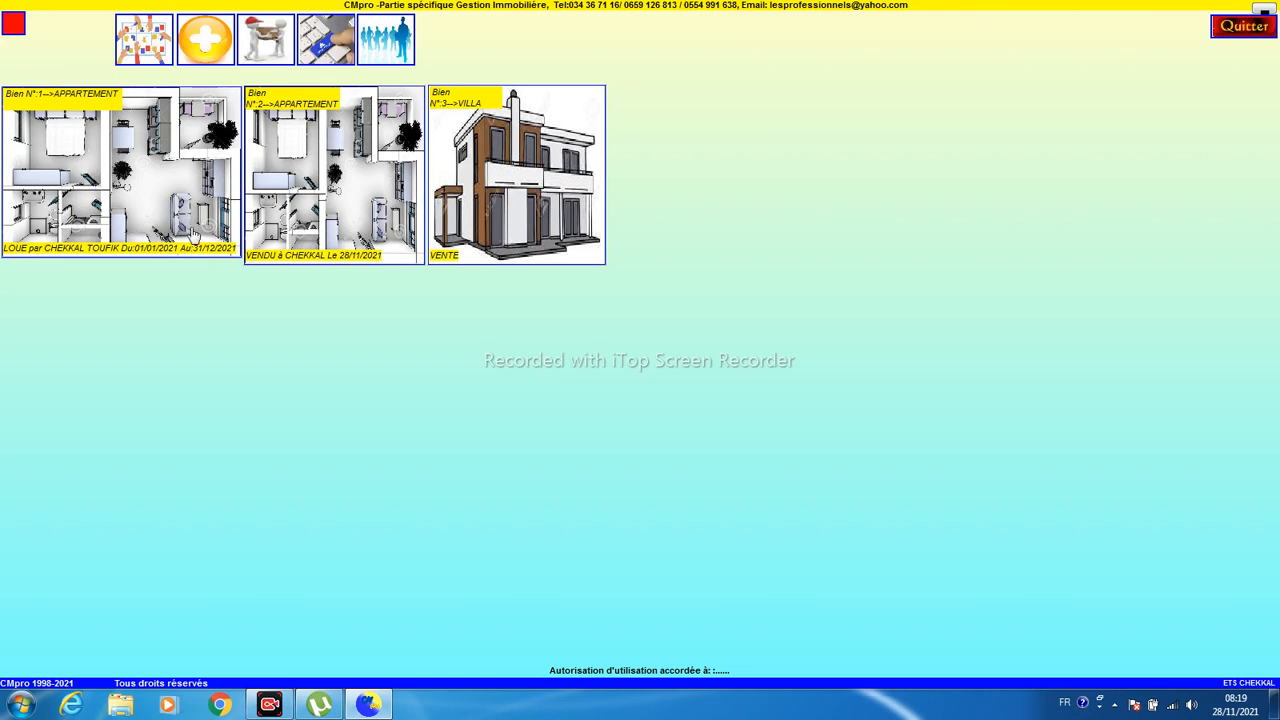
- Open the client's rent schedule and add an instalment due 01/04/2021
click(270, 52)
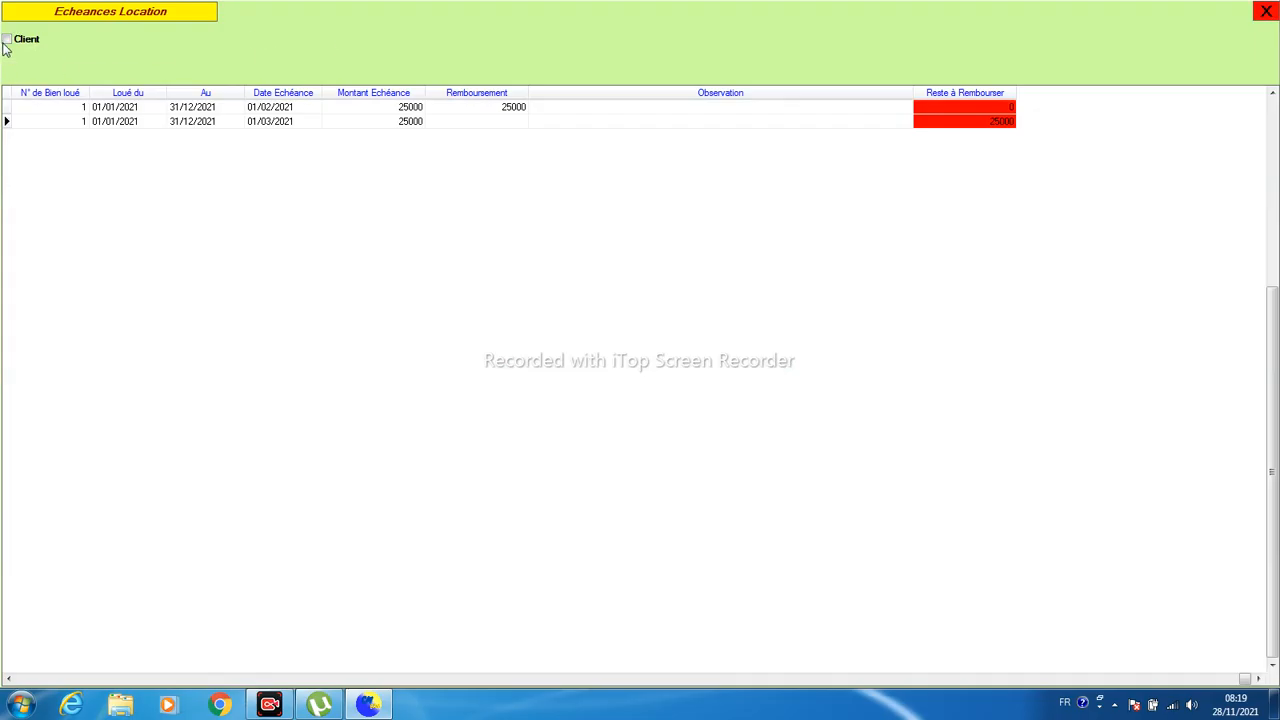
click(6, 39)
click(121, 124)
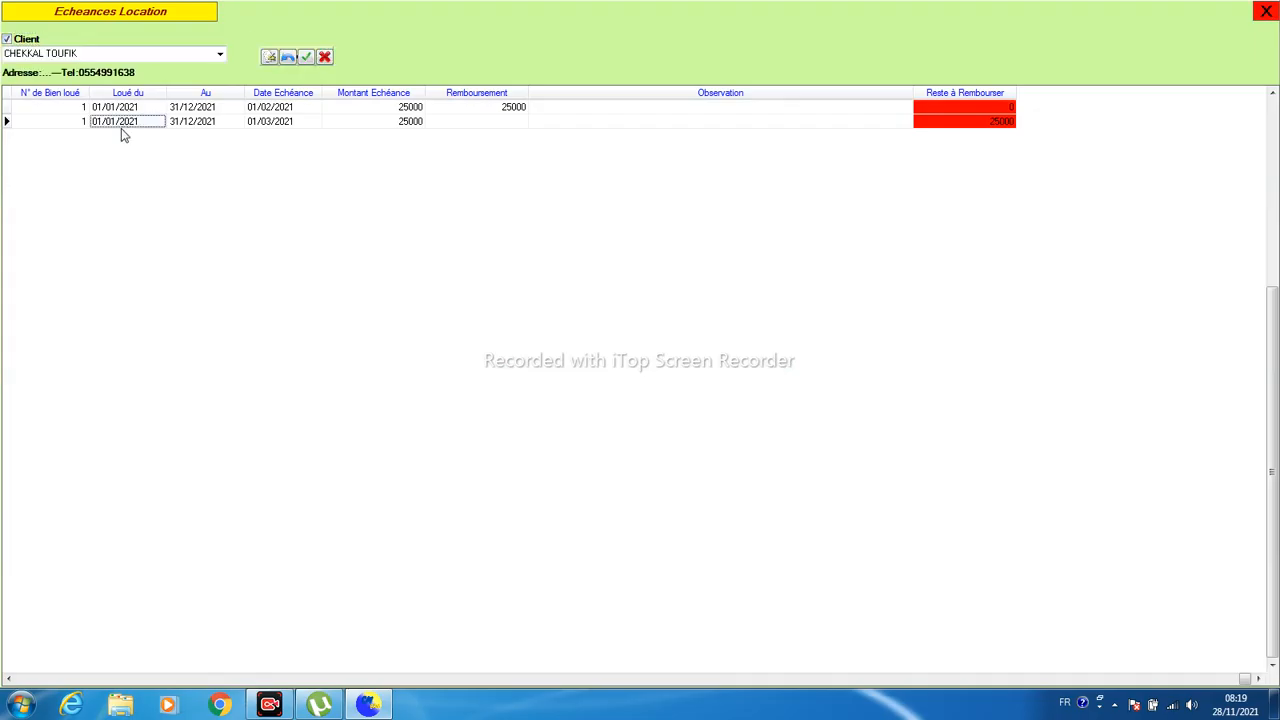
click(268, 58)
click(253, 137)
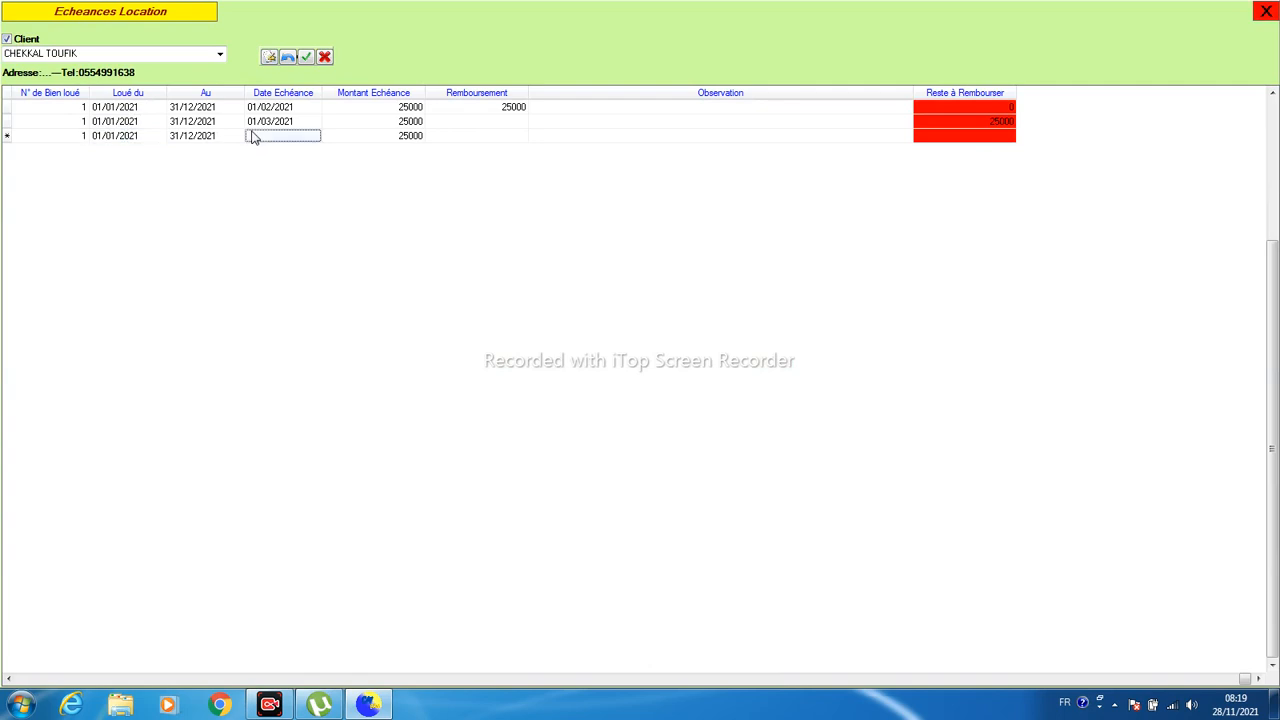
click(253, 137)
text(04)
text(04)
key(Up)
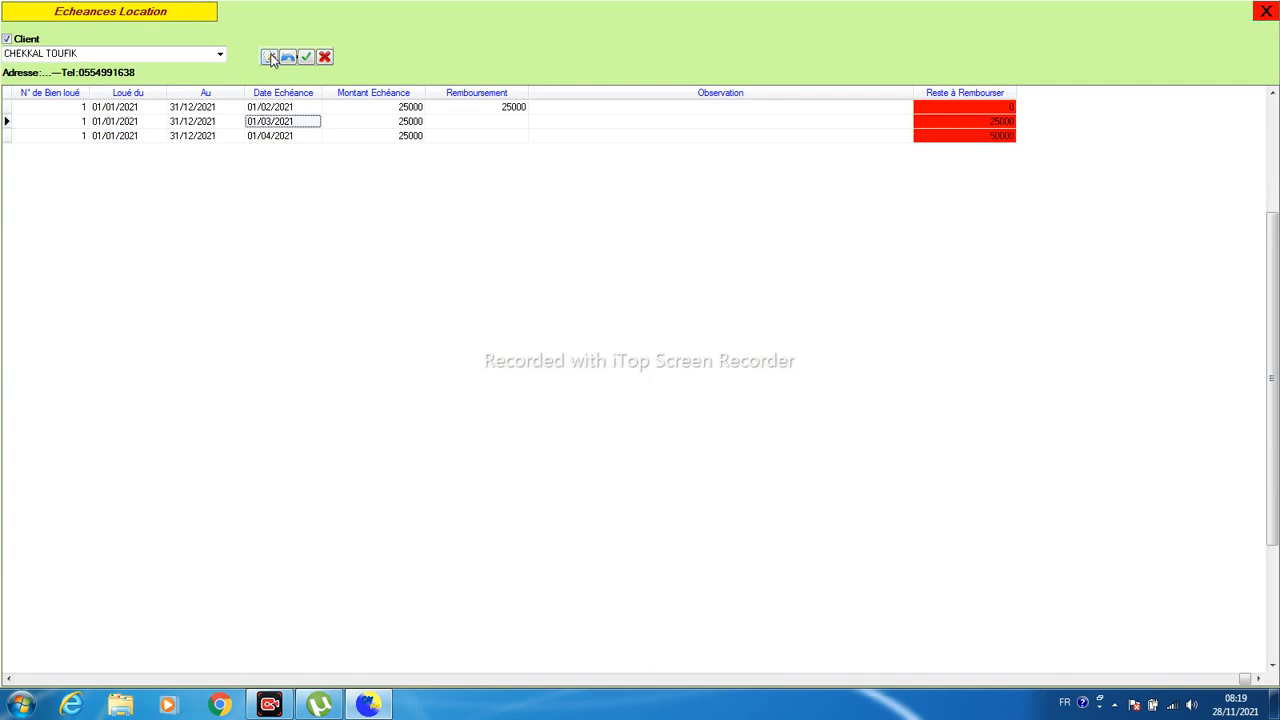
- Add instalments due 01/05/2021 and 01/06/2021, then close the schedule
click(270, 57)
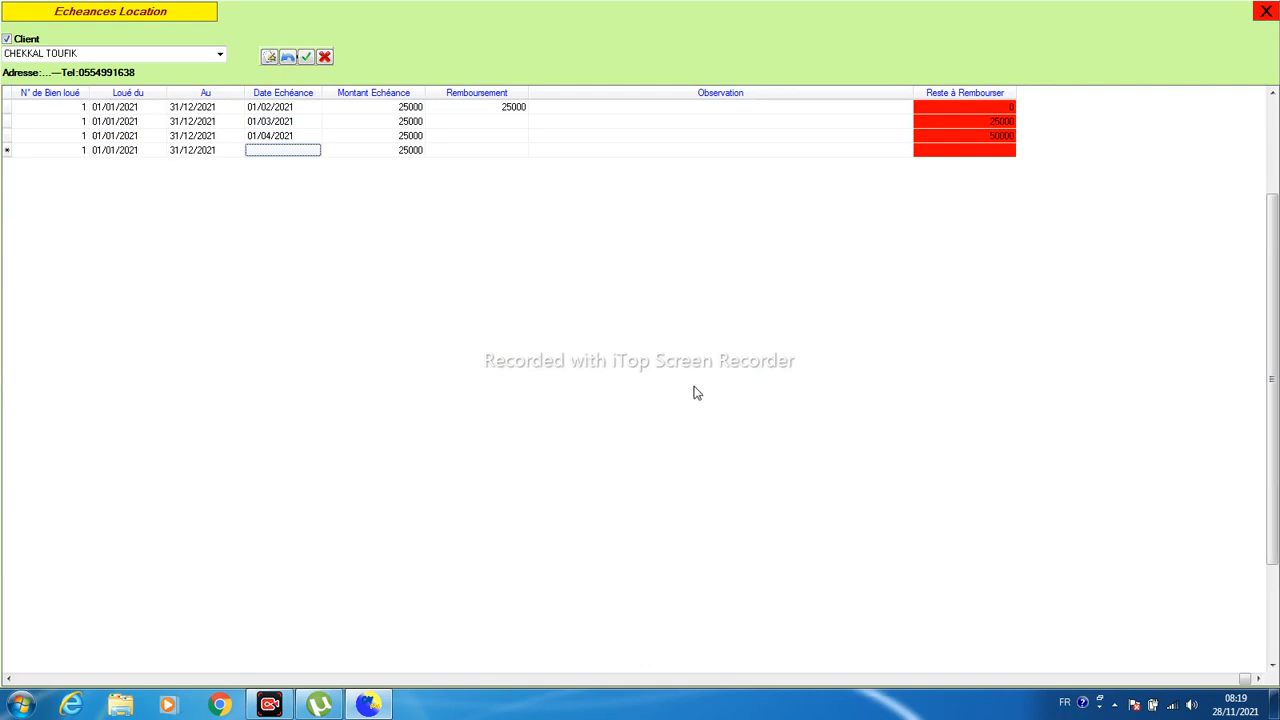
text(01/05/2021)
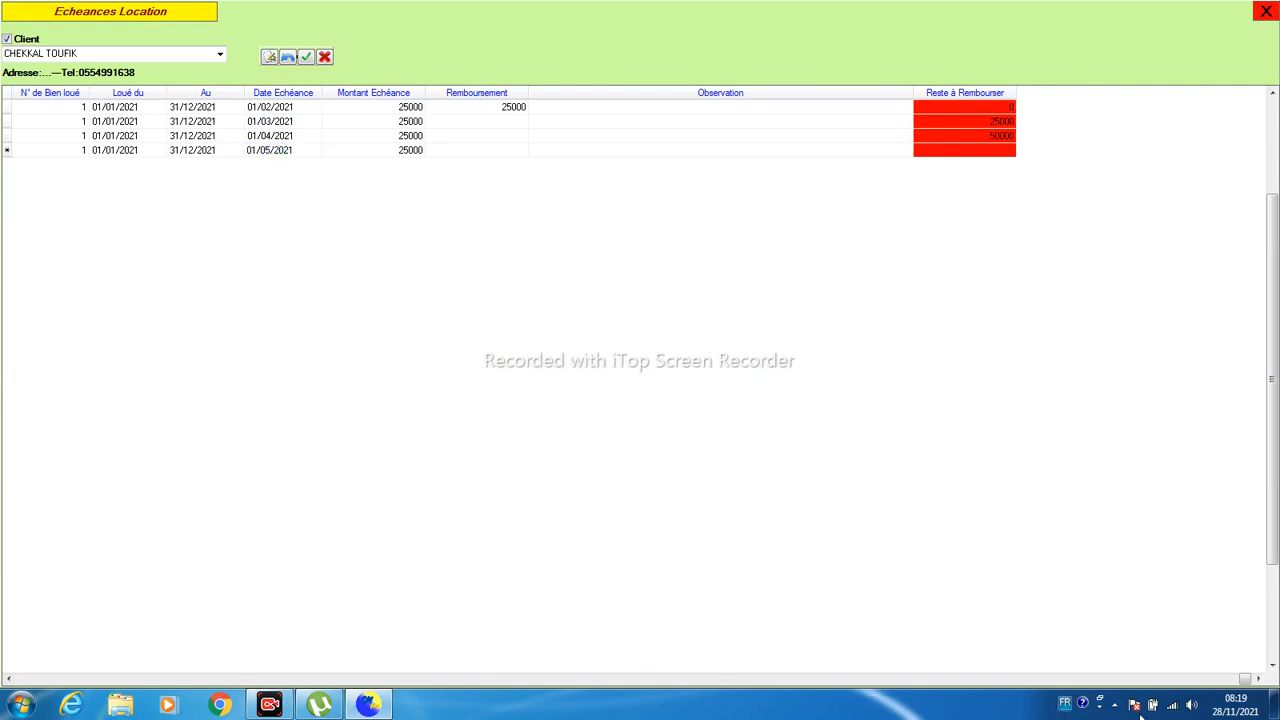
click(304, 57)
click(270, 57)
click(270, 168)
text(010620)
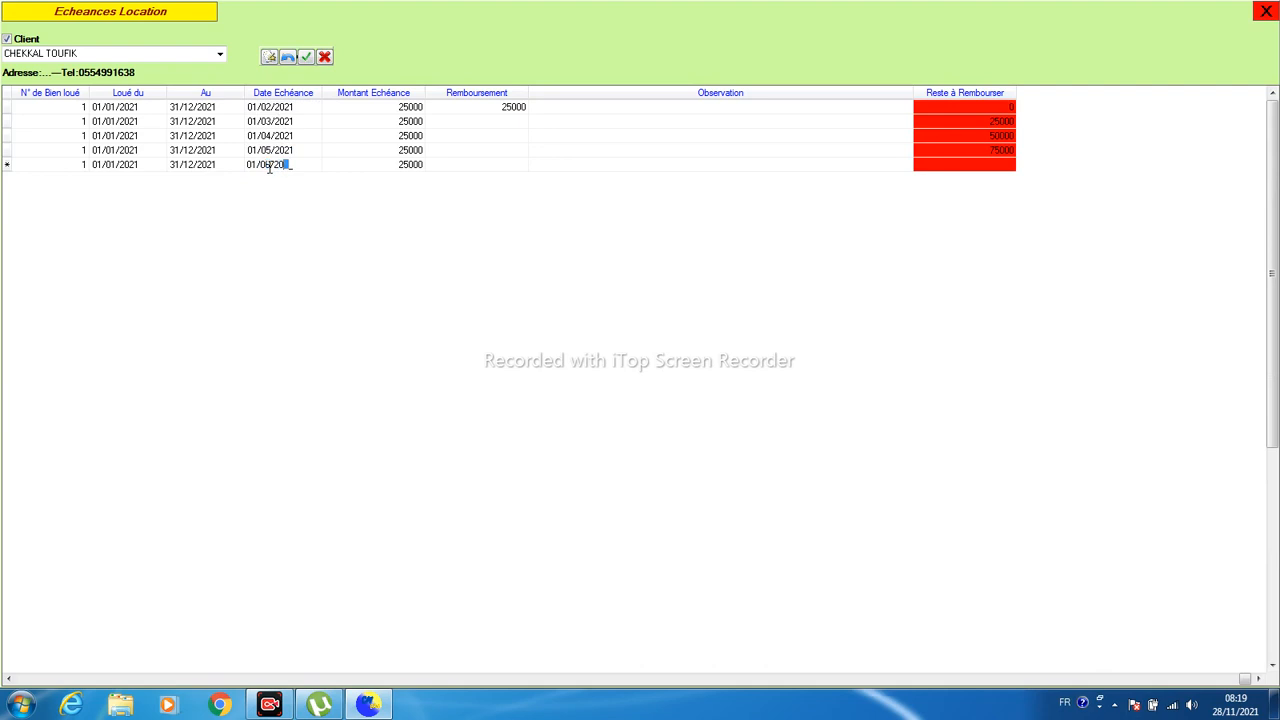
click(304, 57)
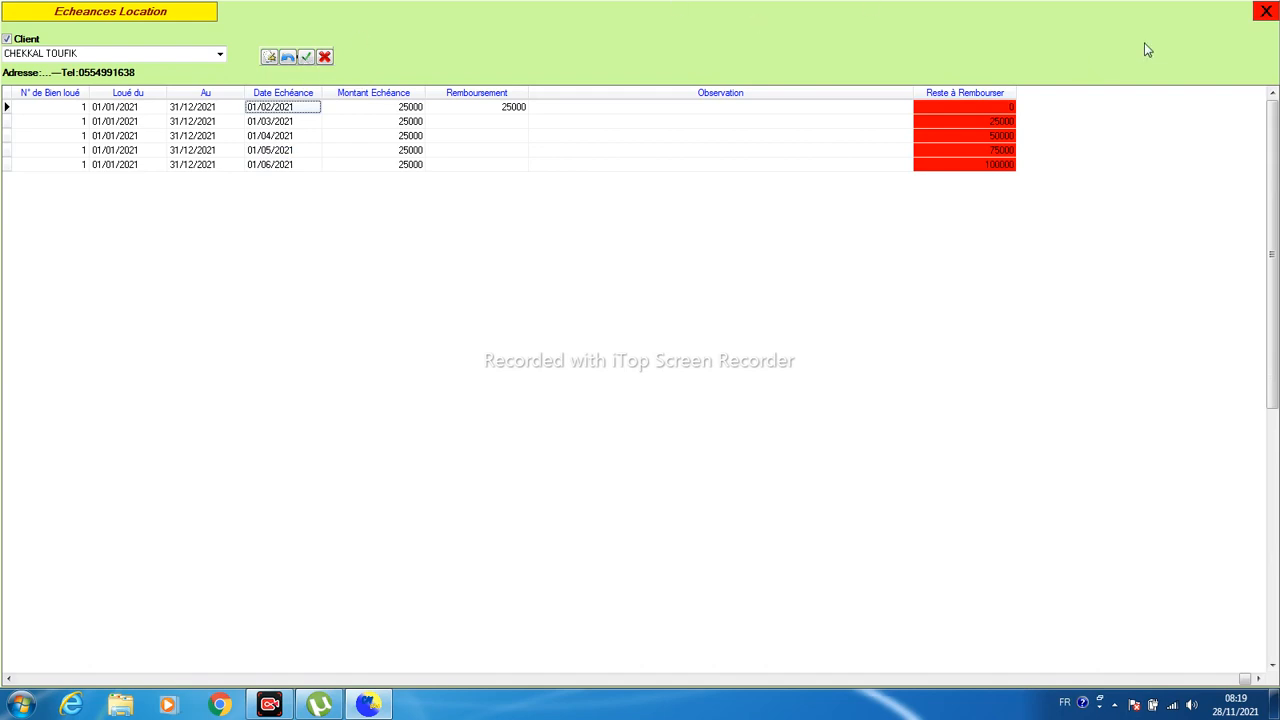
click(1266, 12)
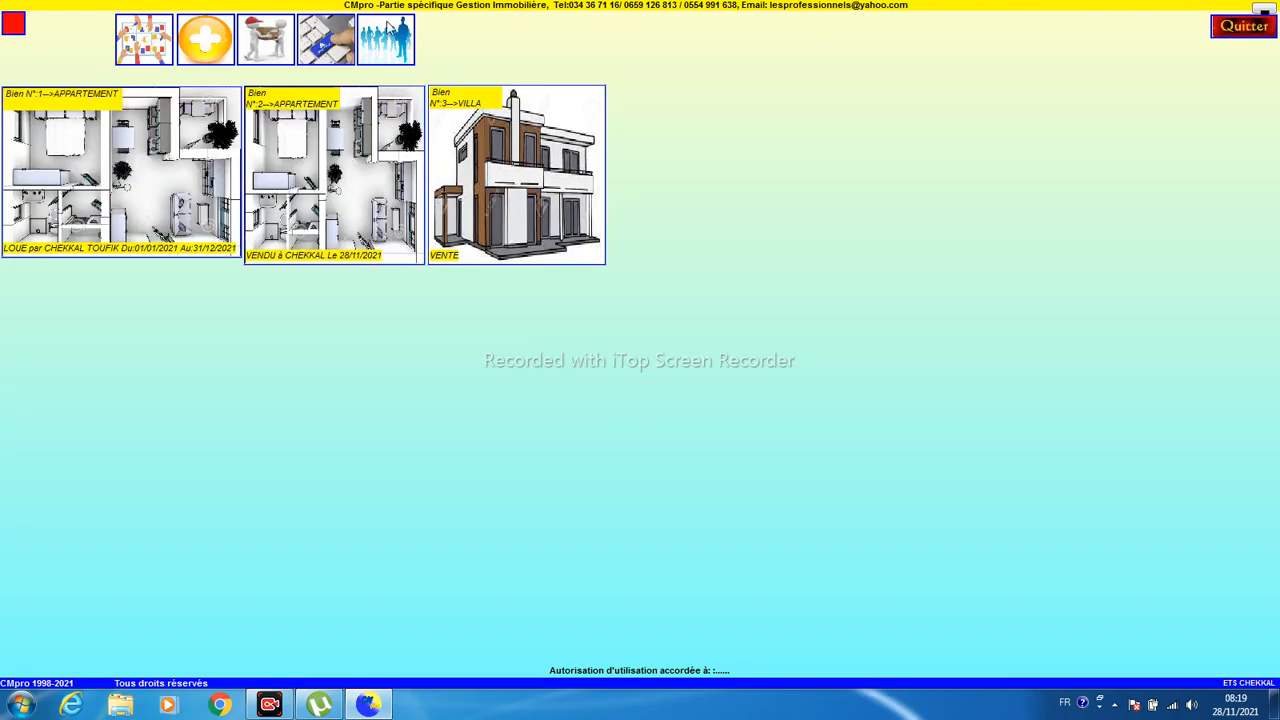
click(120, 46)
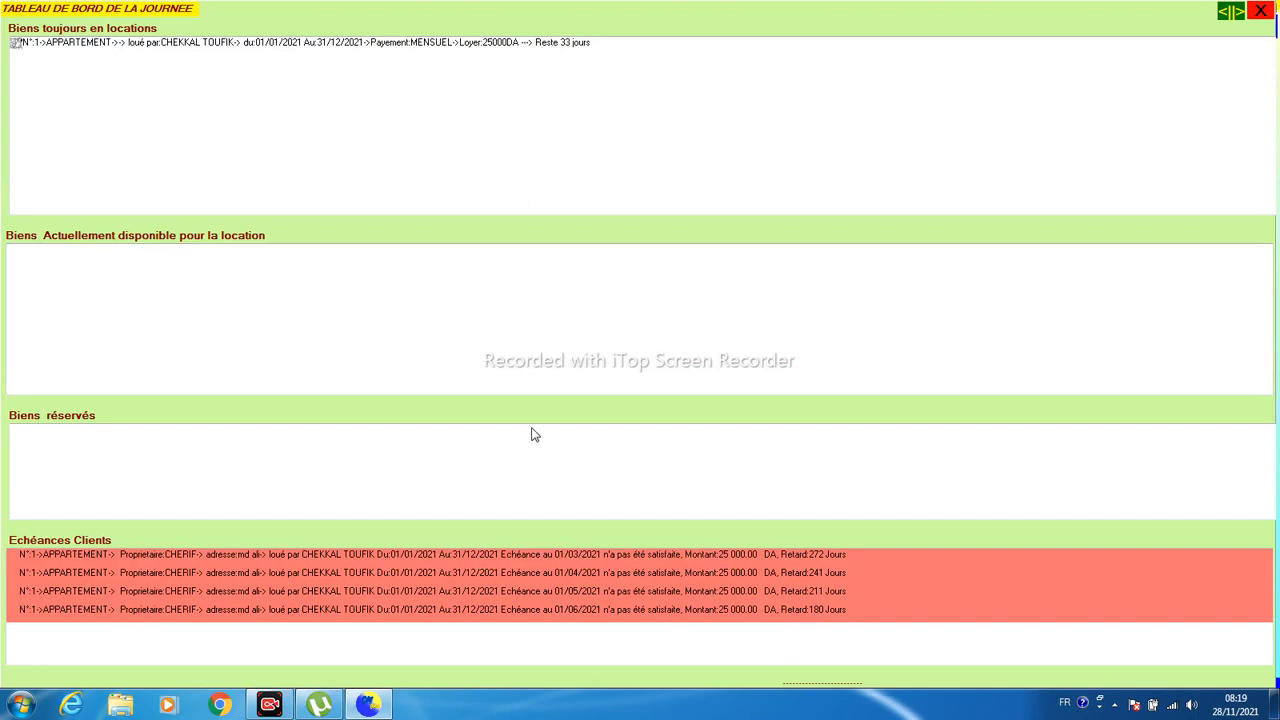
click(787, 593)
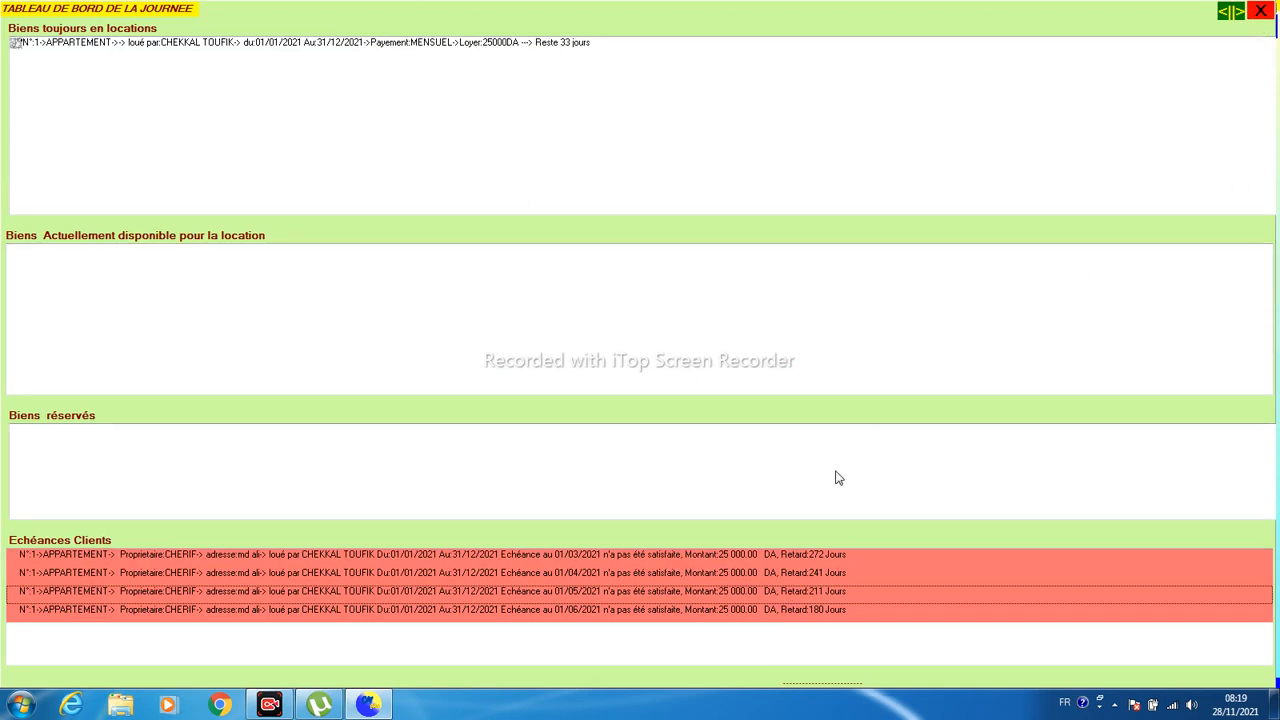
click(665, 576)
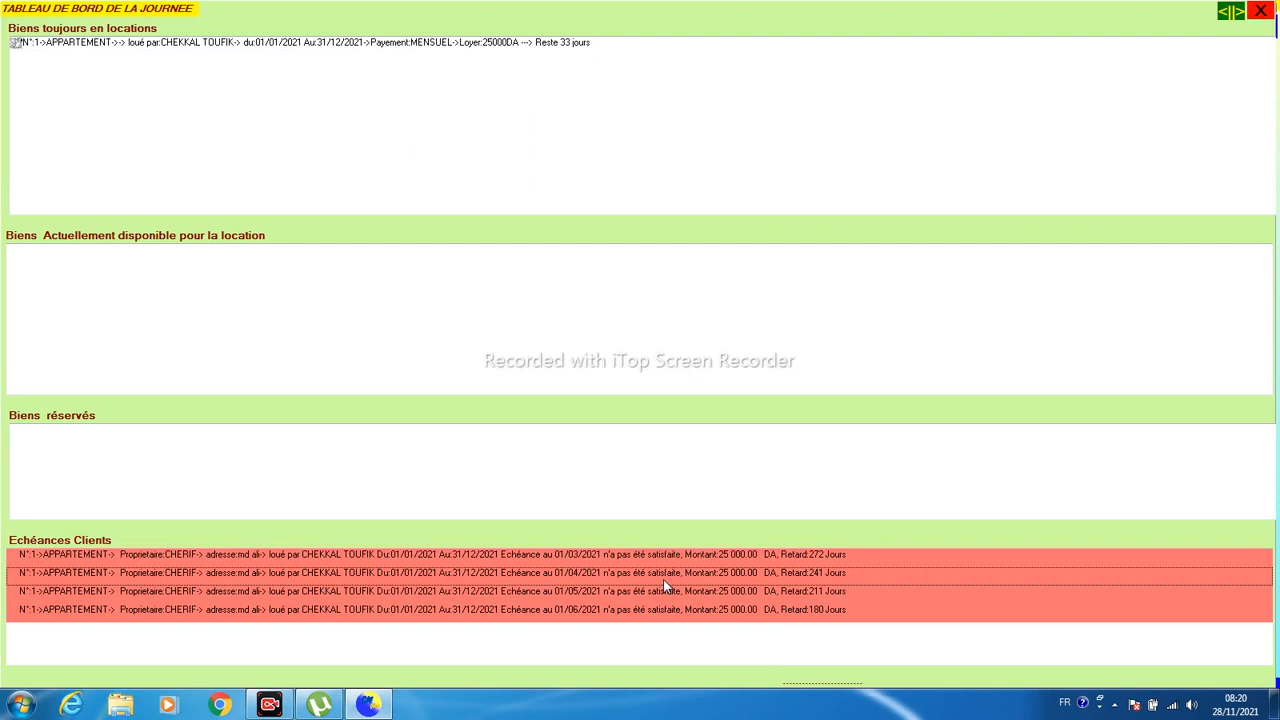
click(1259, 11)
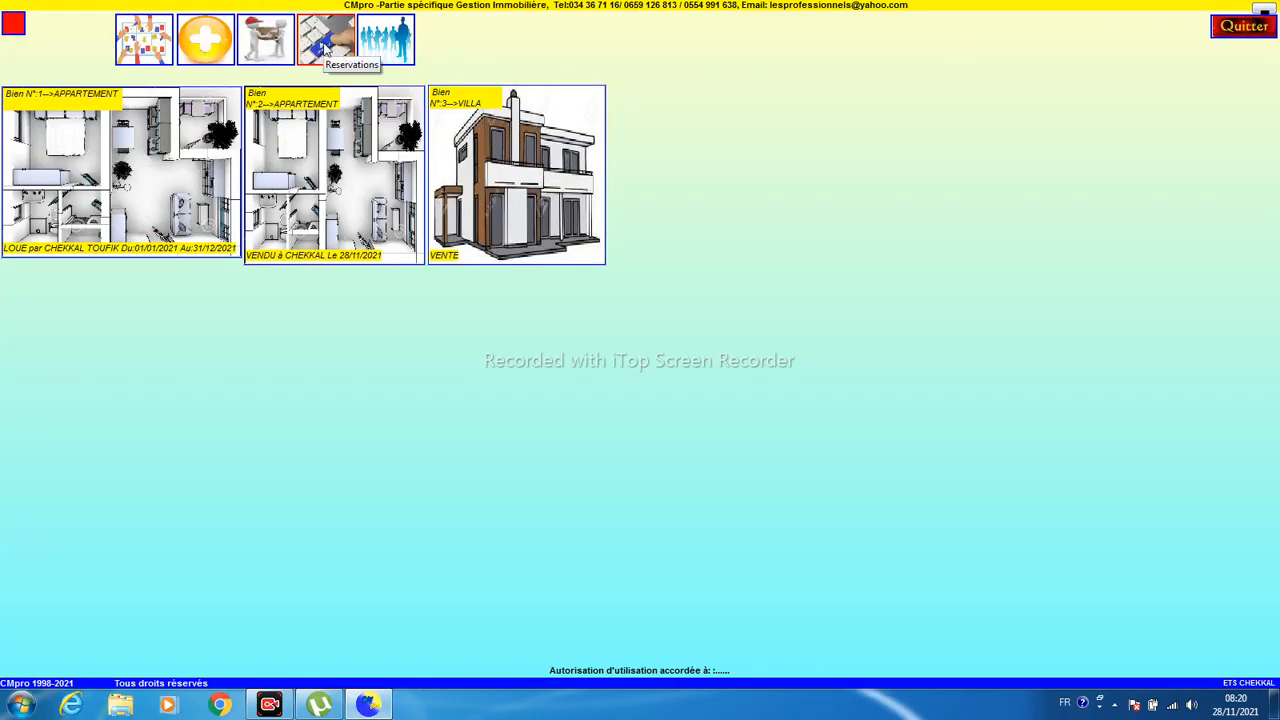
- Enter a reservation for property 1 from 01/01/2021 to 31/12/2021, triggering the contract-overlap warning
click(324, 50)
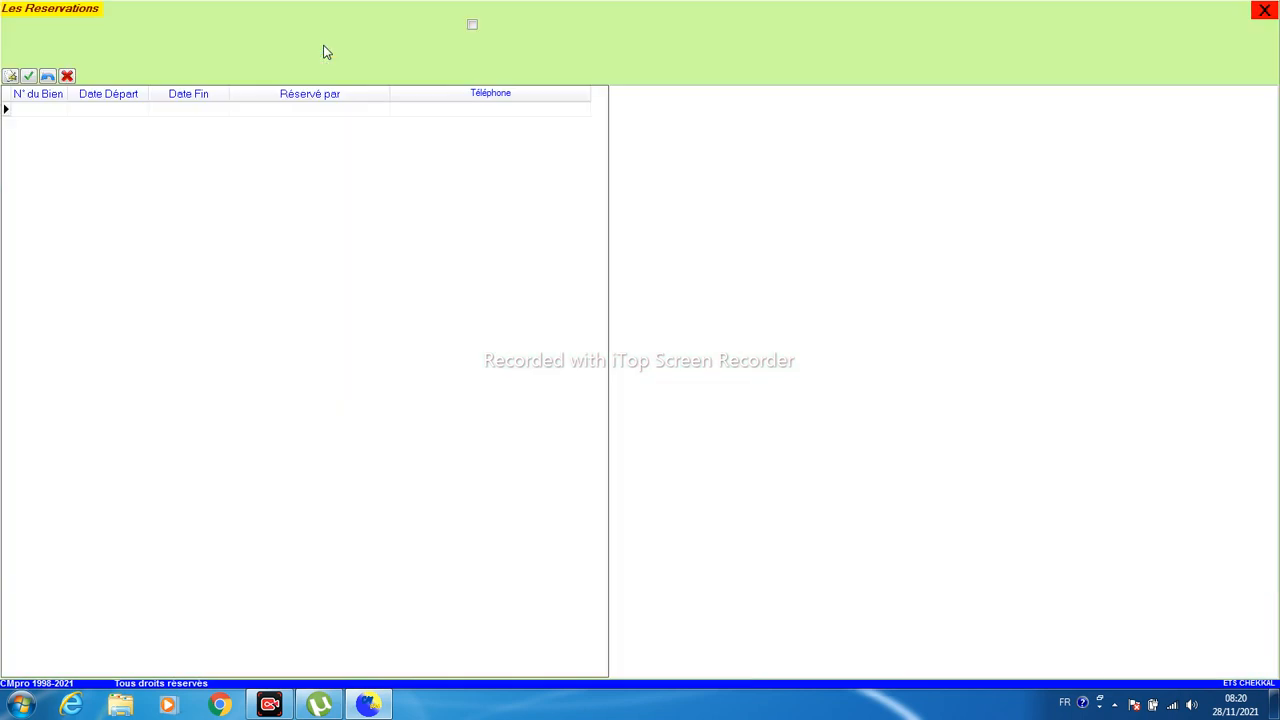
click(7, 78)
text(1)
key(Return)
text(01012021)
key(Return)
text(31/12/2021)
click(198, 112)
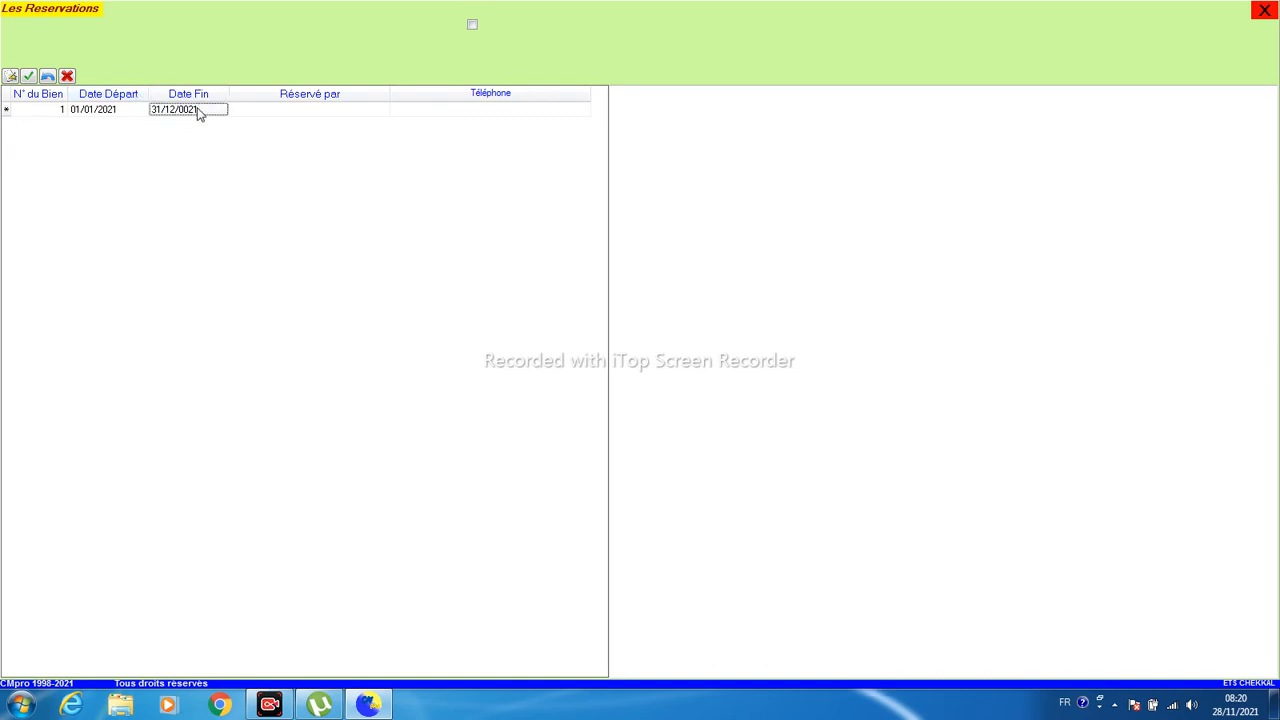
text(31122)
key(Return)
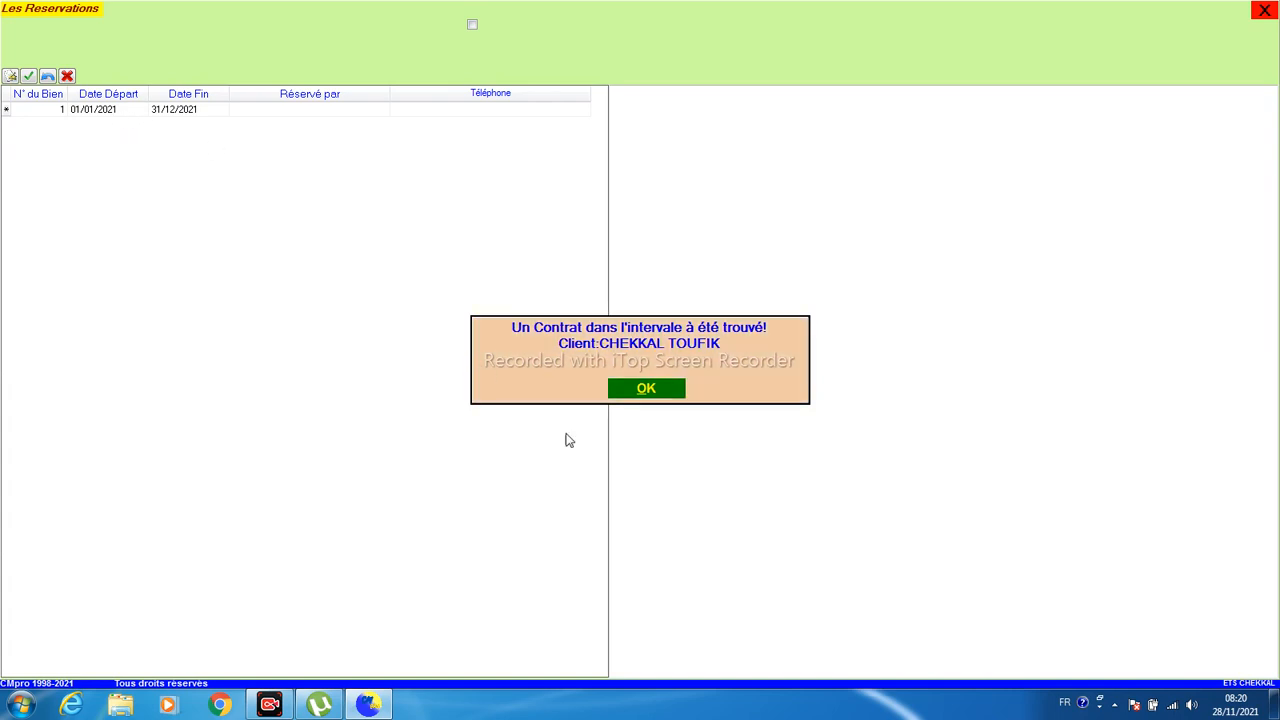
- Dismiss the warning and change the reservation dates to 01/01/2022–31/05/2022
click(645, 388)
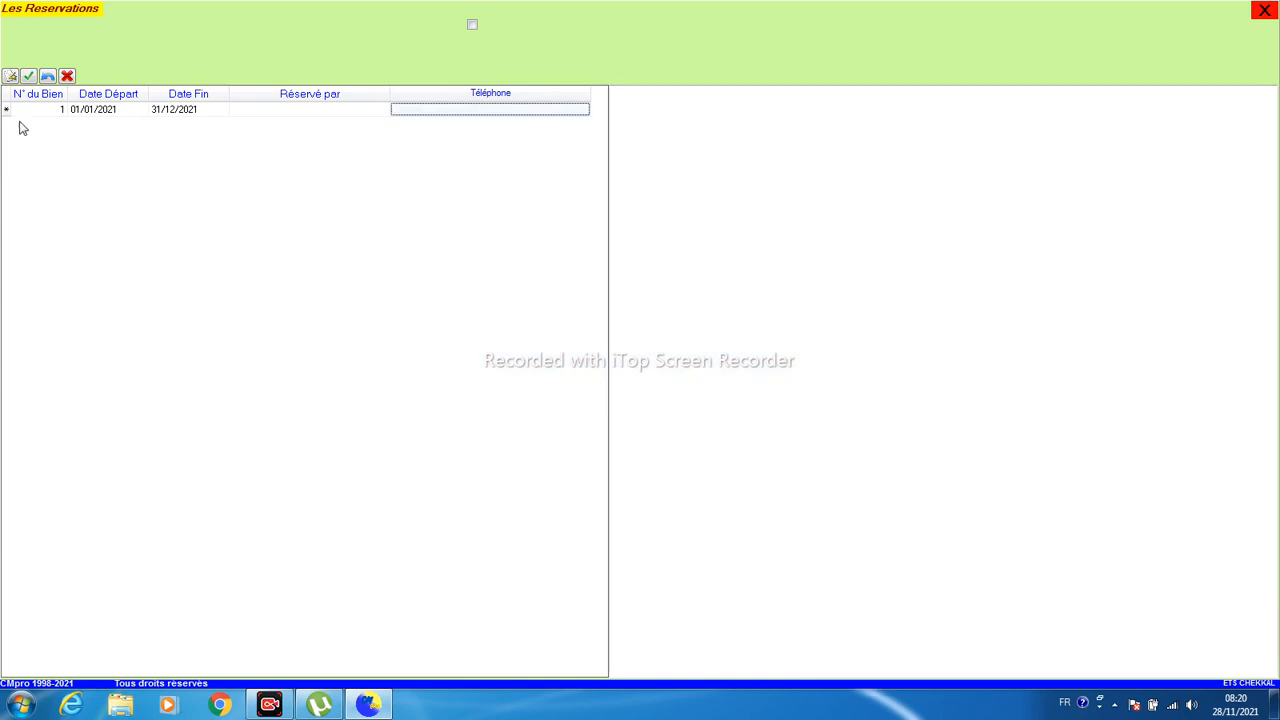
click(81, 111)
text(01012022)
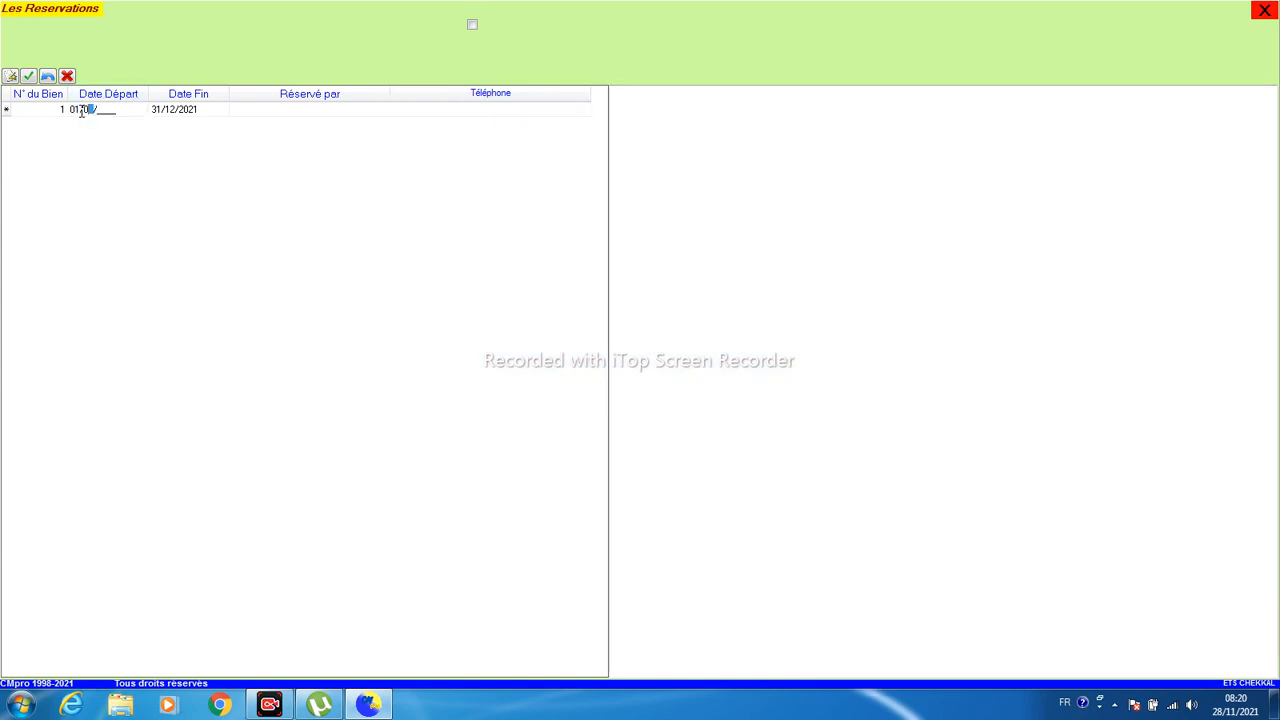
key(Tab)
text(31/05/2)
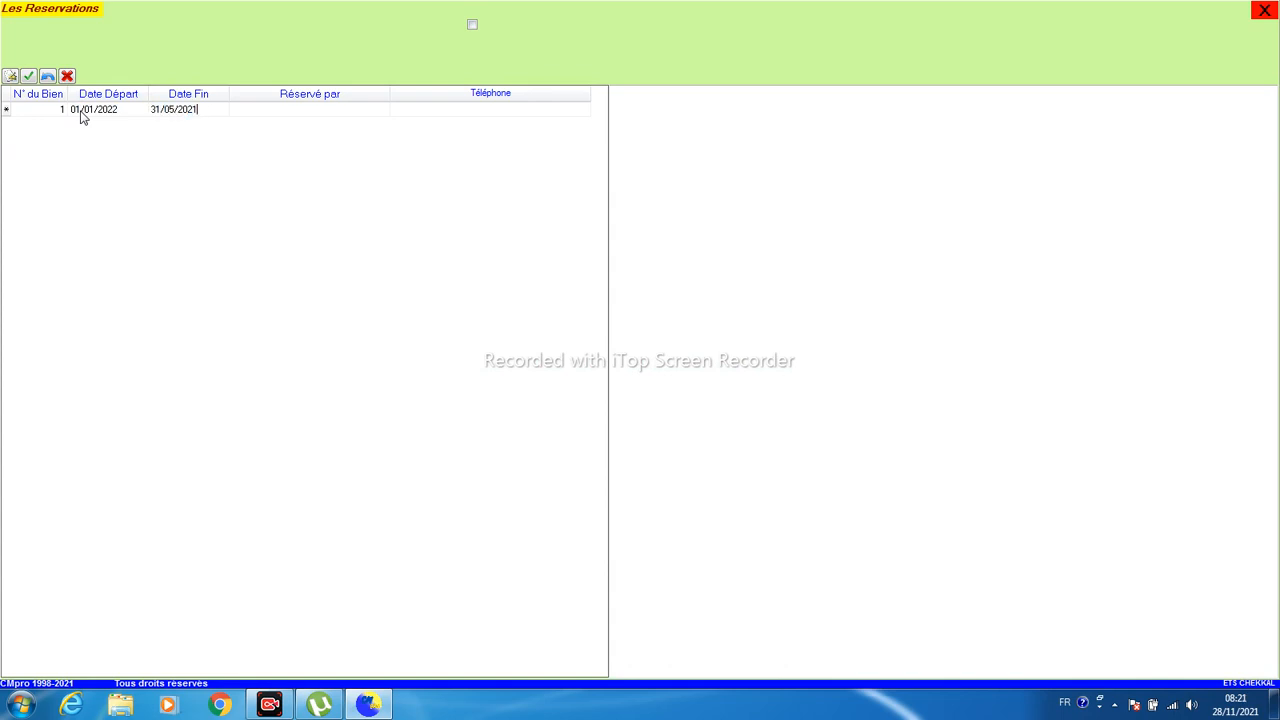
key(Return)
key(Return)
key(Return)
key(Return)
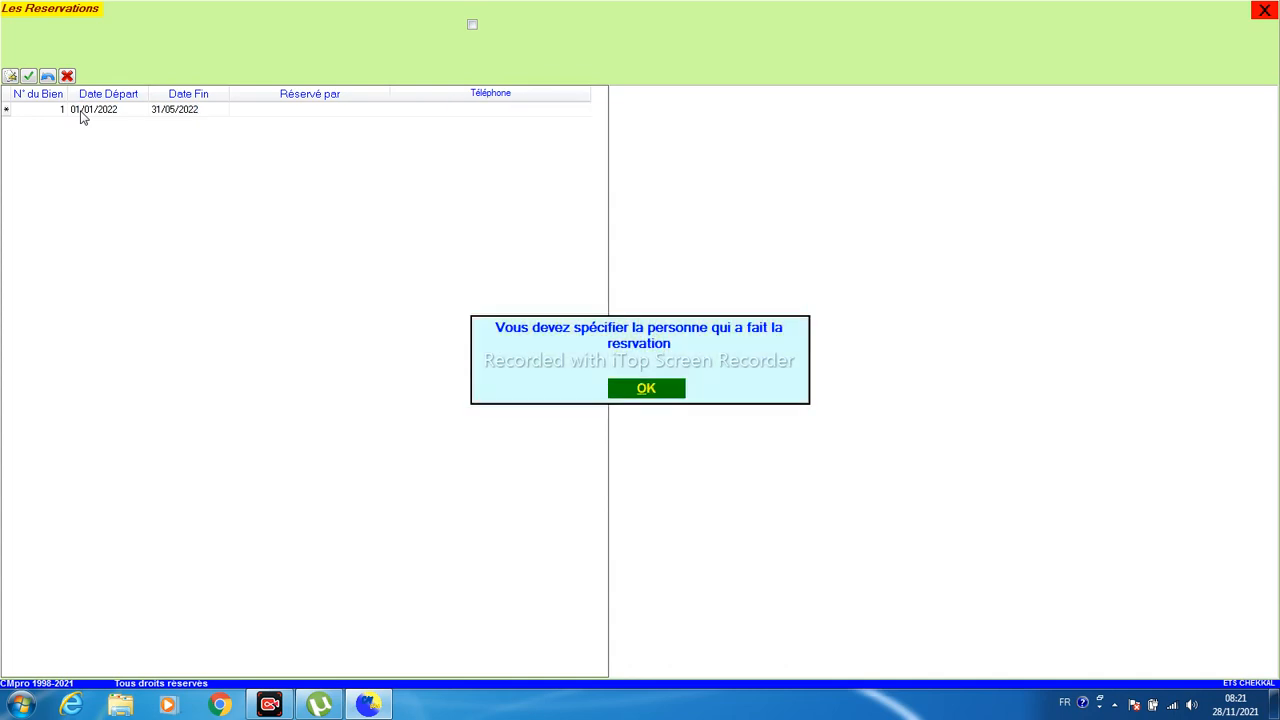
- Enter the reserving person's name, save the reservation and close the window
click(613, 389)
click(318, 114)
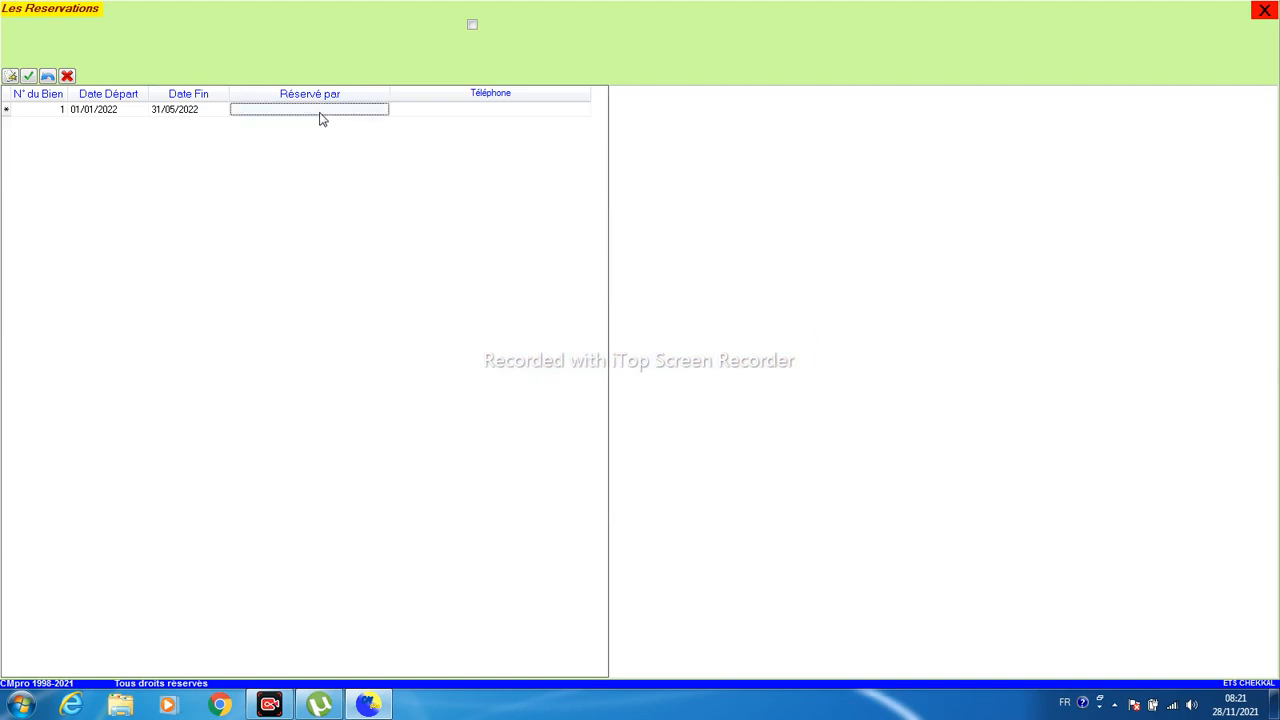
text(....)
key(Return)
key(Return)
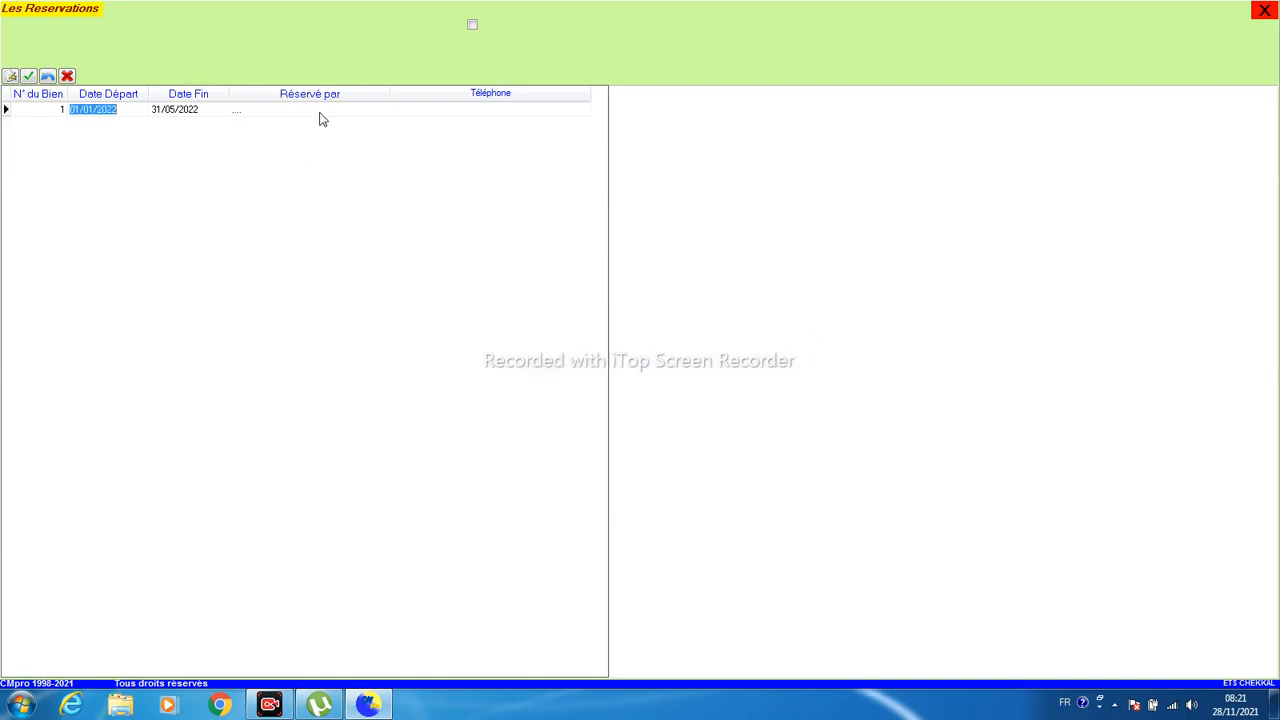
click(322, 112)
text(FAZR)
key(Delete)
key(Return)
key(Return)
click(1265, 10)
- Review the dashboard's rented, reserved and overdue 01/05/2021 entries, then start property record N°4
click(141, 57)
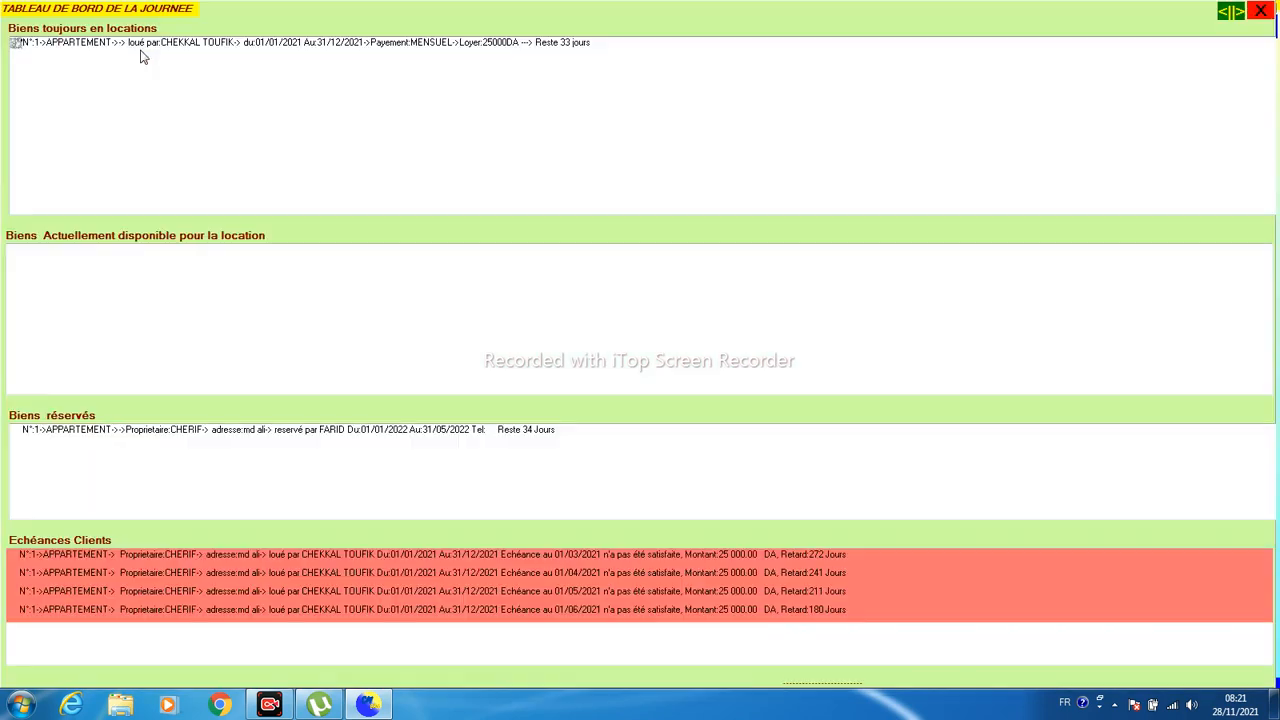
click(98, 435)
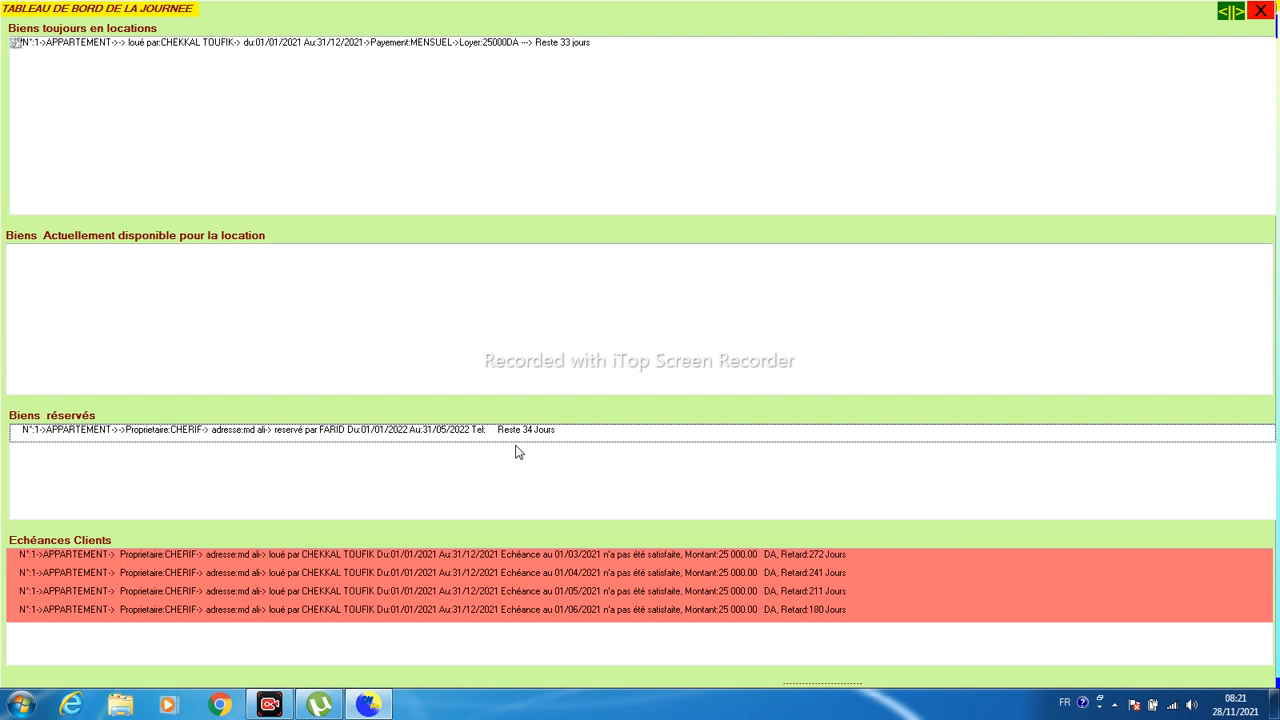
click(97, 48)
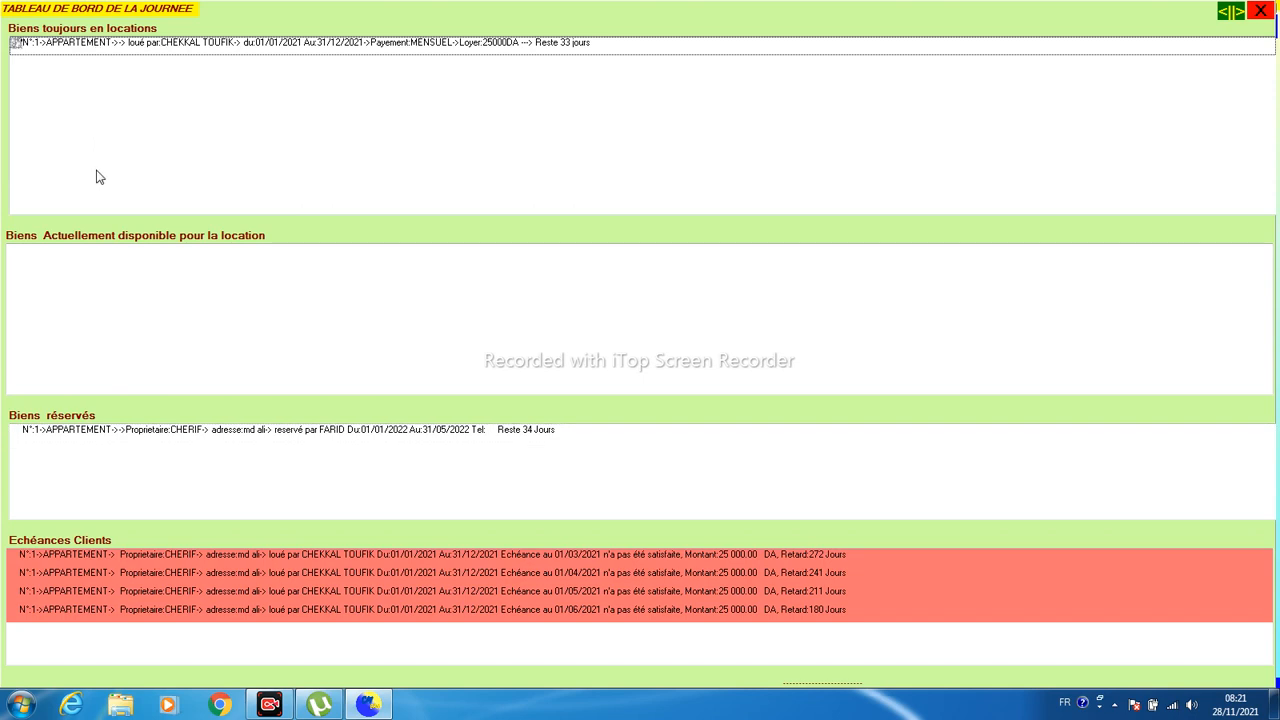
click(98, 278)
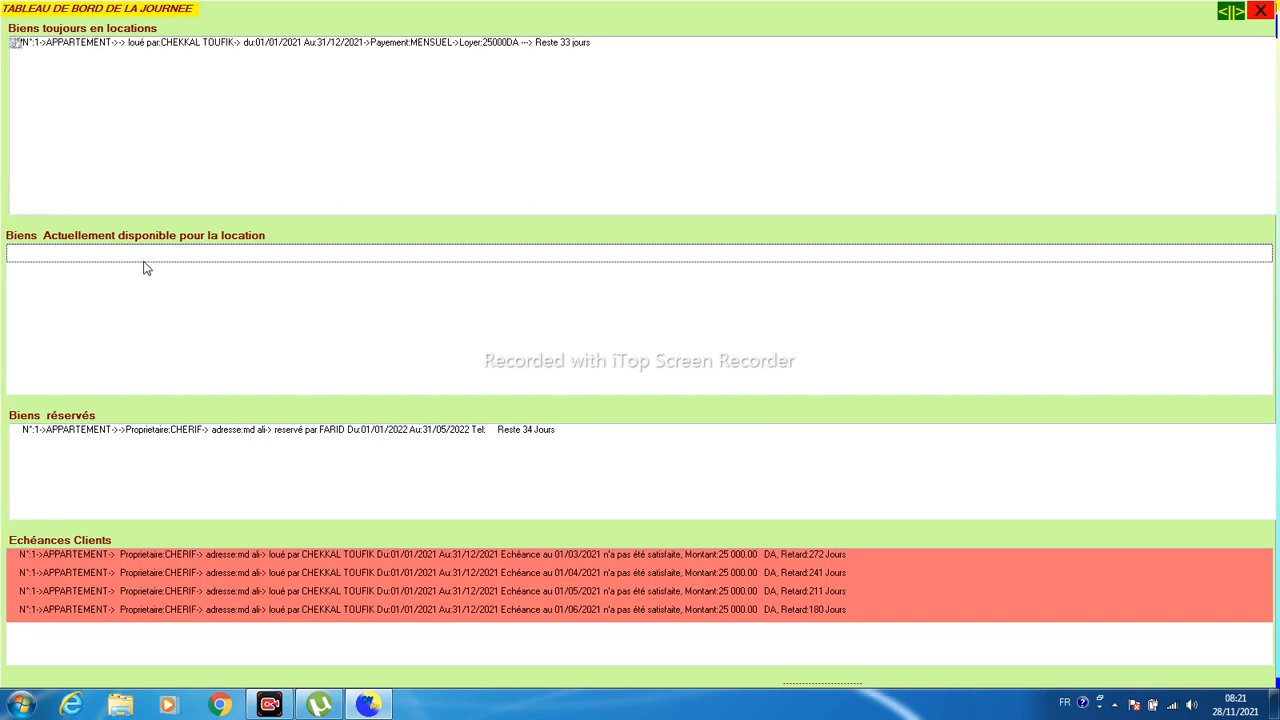
click(133, 438)
click(133, 57)
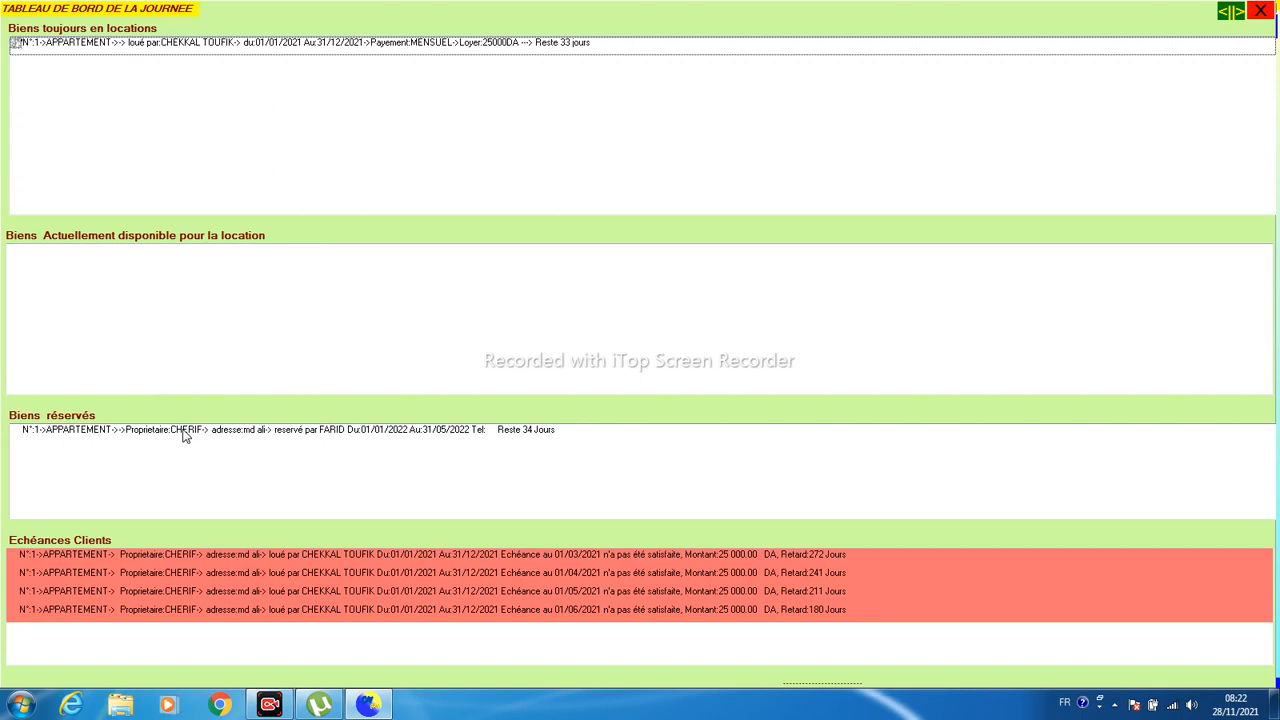
click(184, 590)
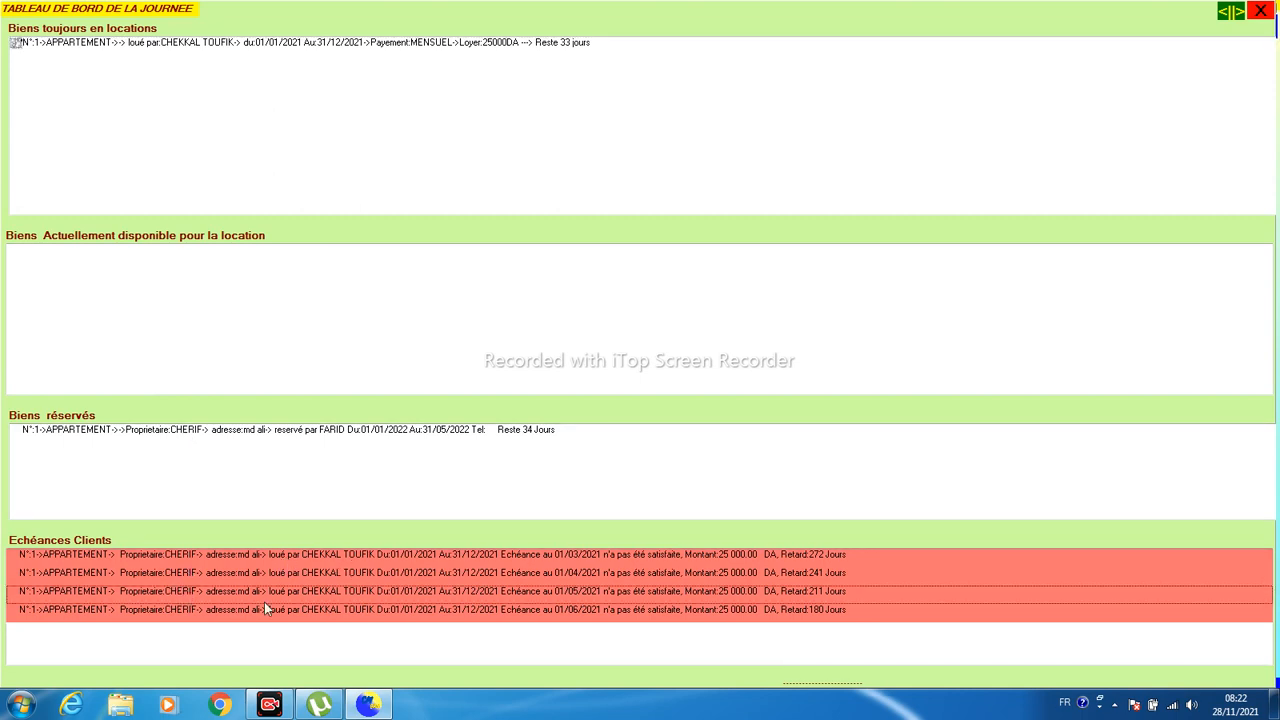
click(1259, 12)
click(210, 58)
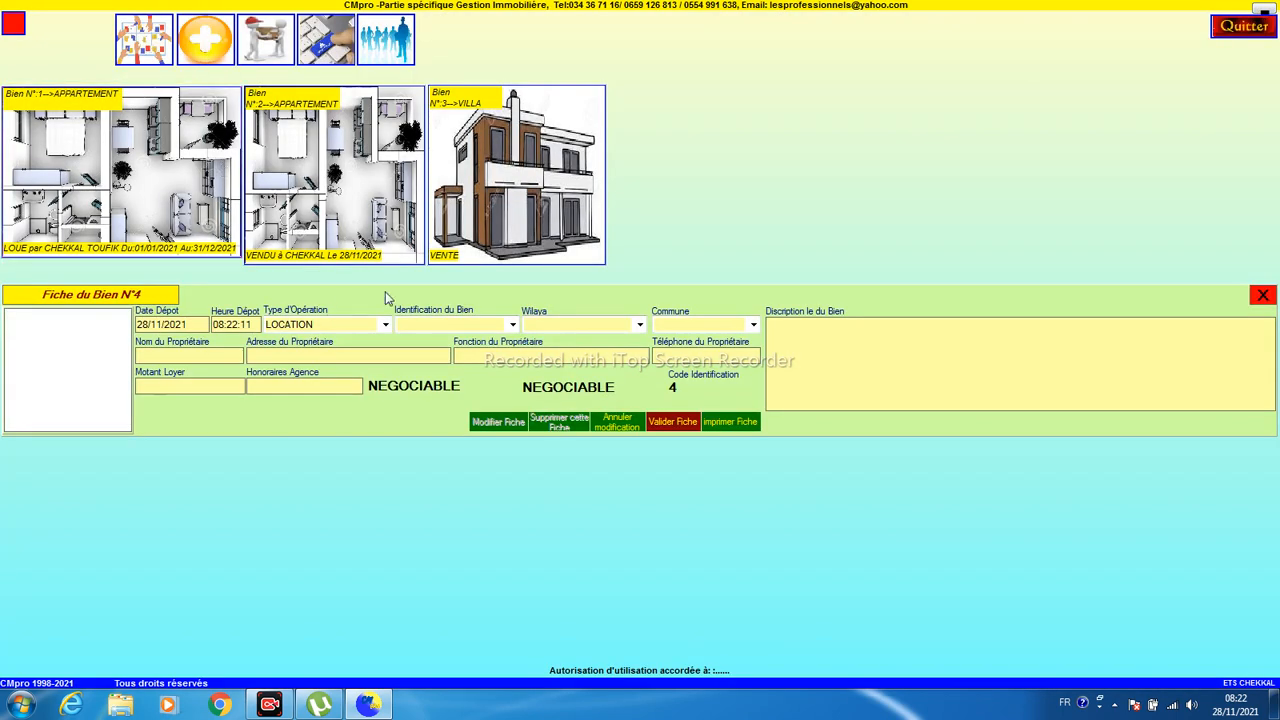
- Set property N°4 as a VILLA in wilaya Tizi-Ouzou, commune Ain El Hammam
click(512, 325)
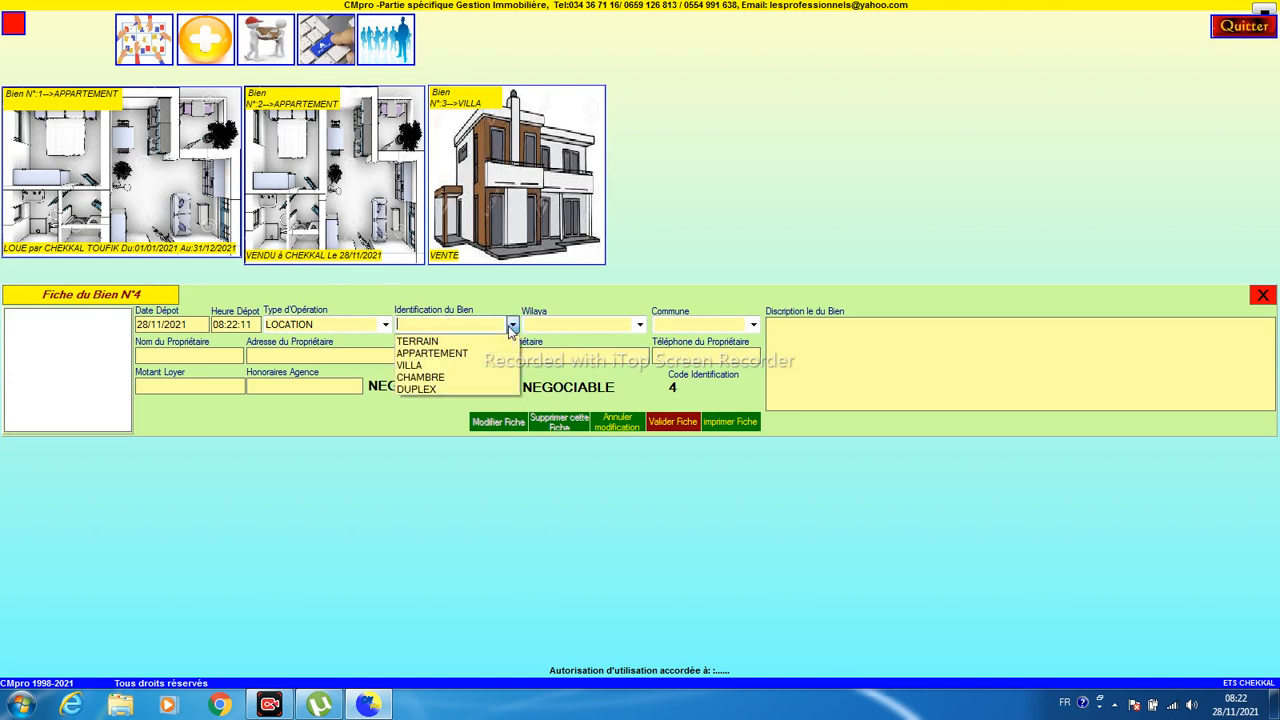
click(470, 366)
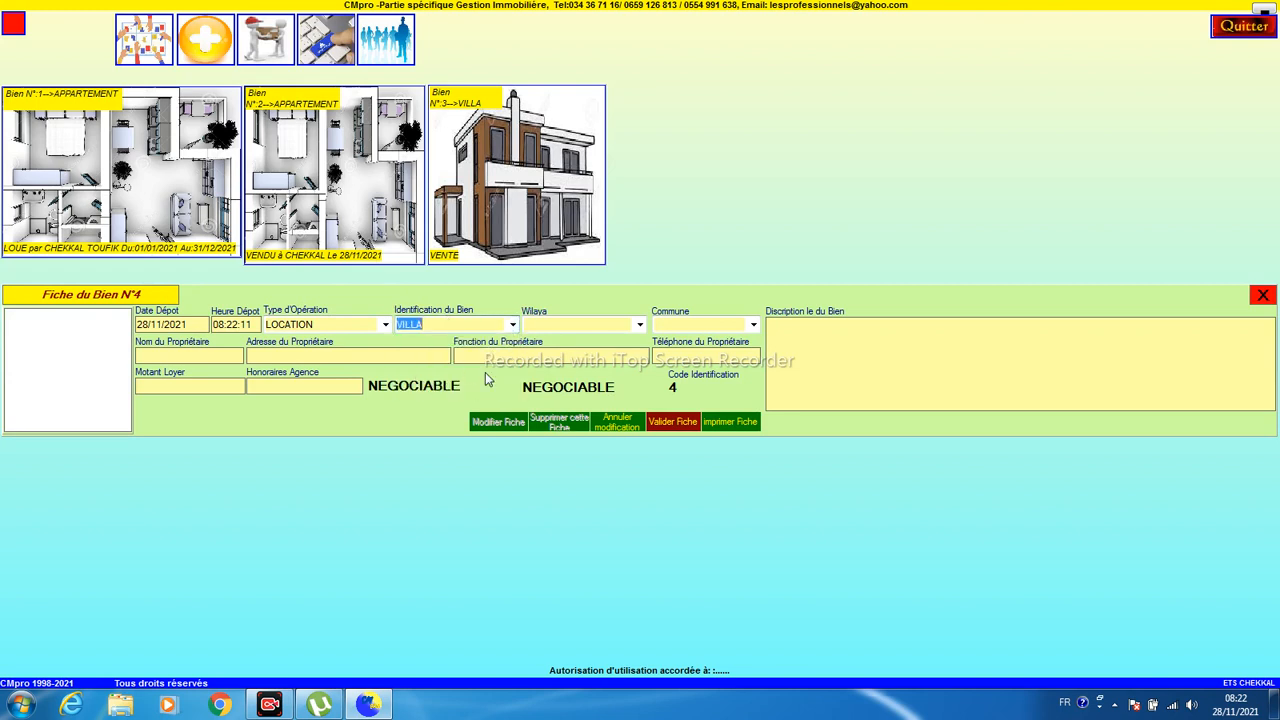
click(638, 326)
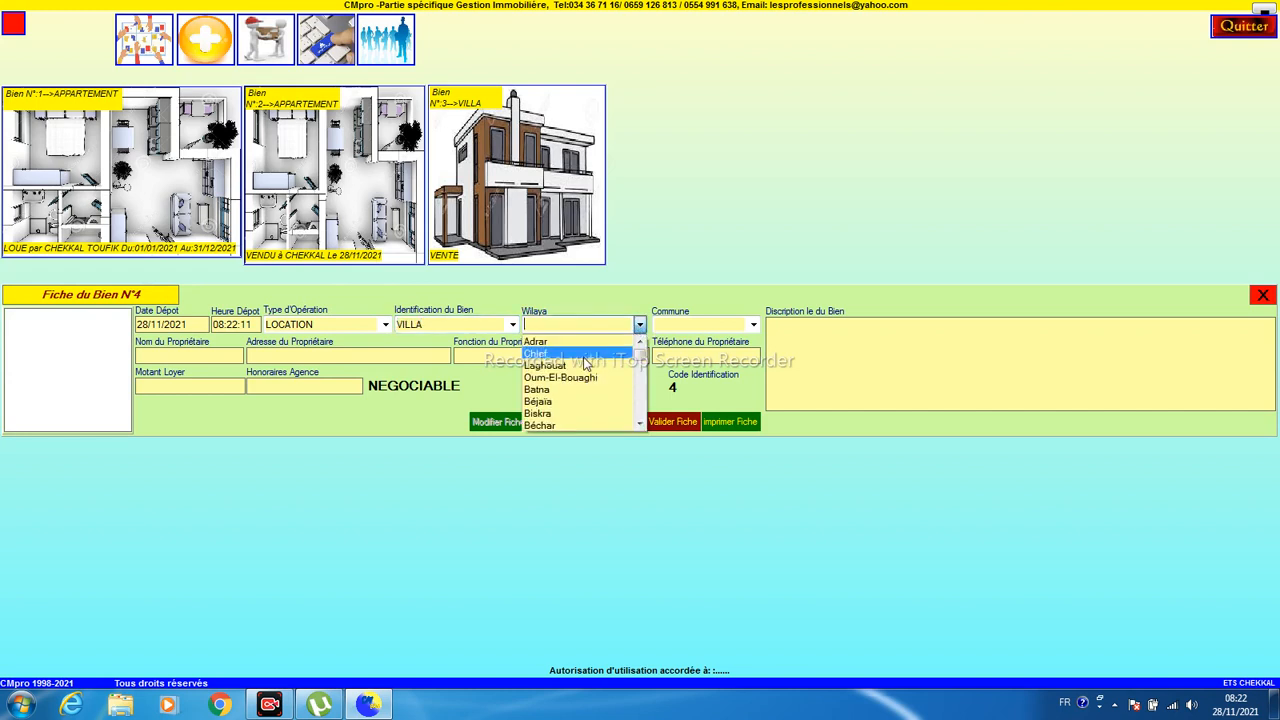
click(632, 398)
click(640, 325)
click(644, 405)
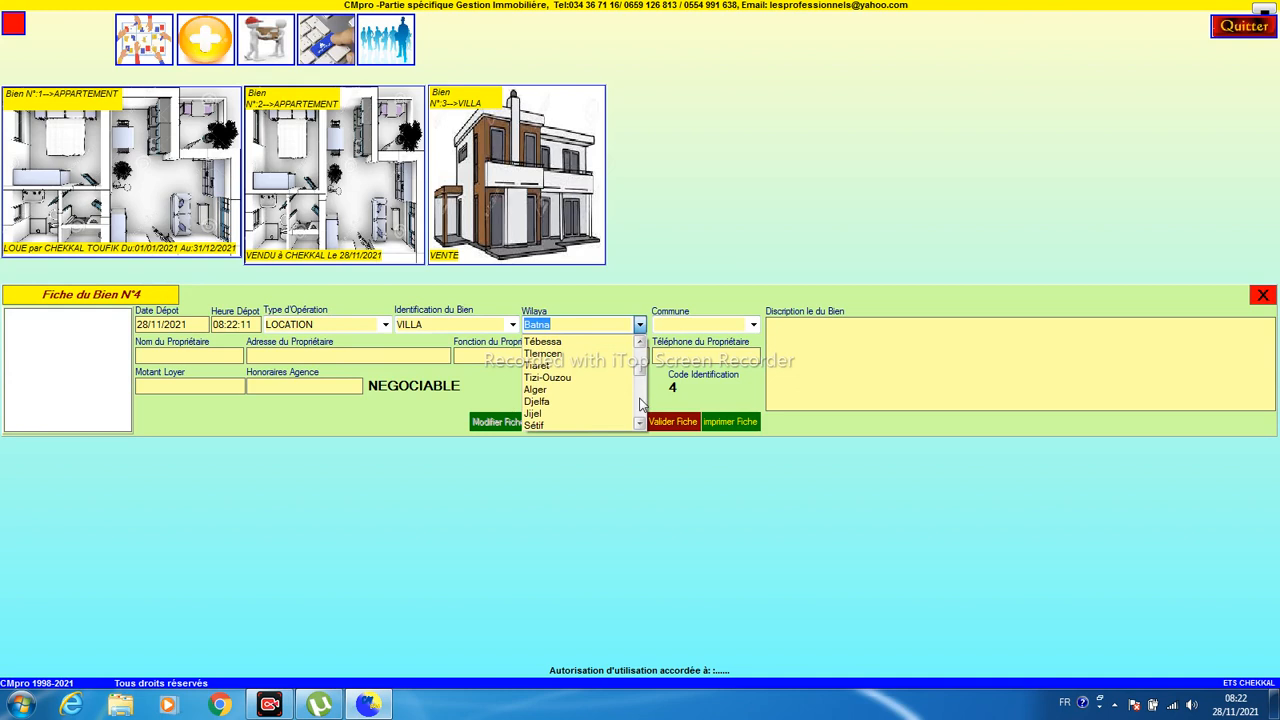
click(579, 378)
click(753, 325)
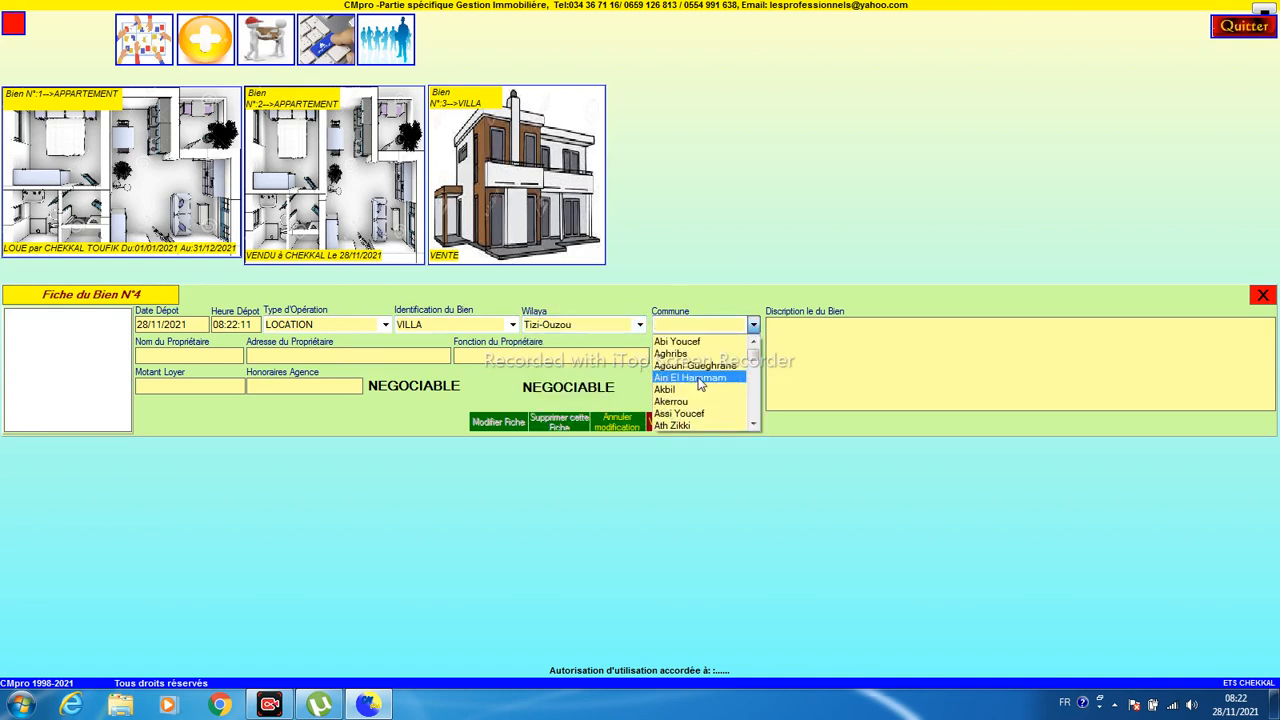
click(700, 379)
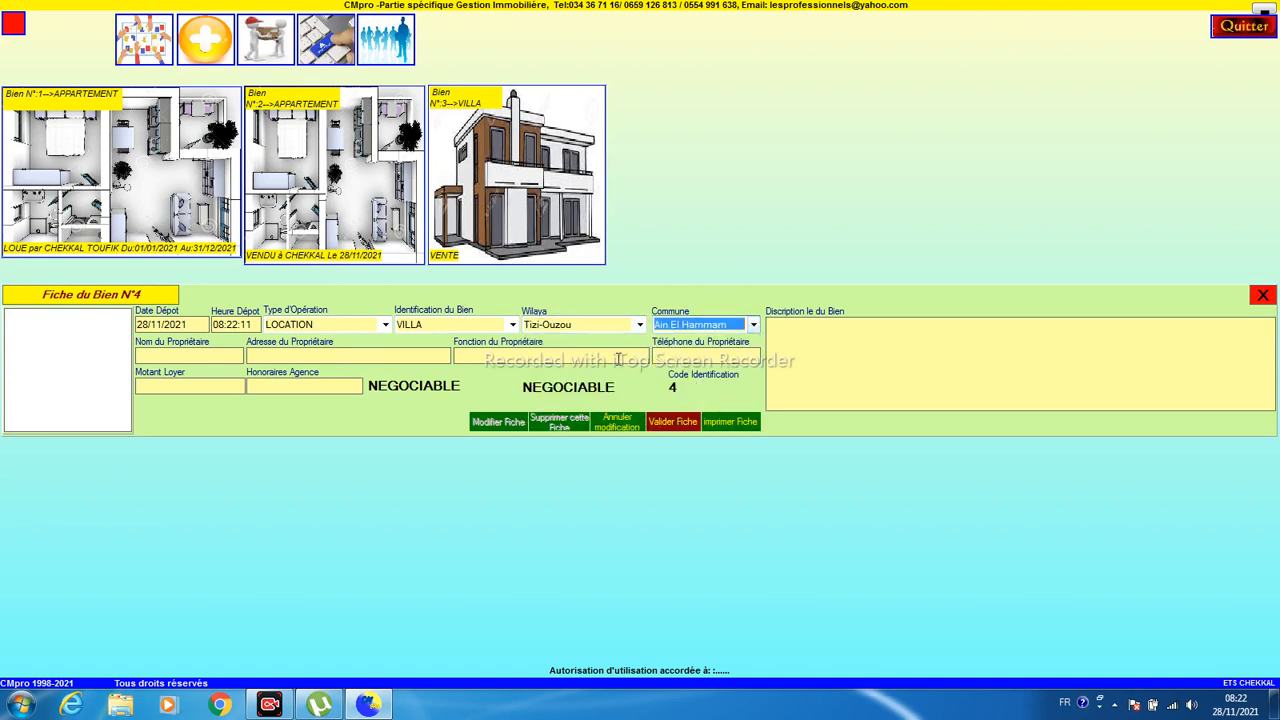
- Enter the owner's name and address, 47000 rent and 12000 agency fee
click(232, 358)
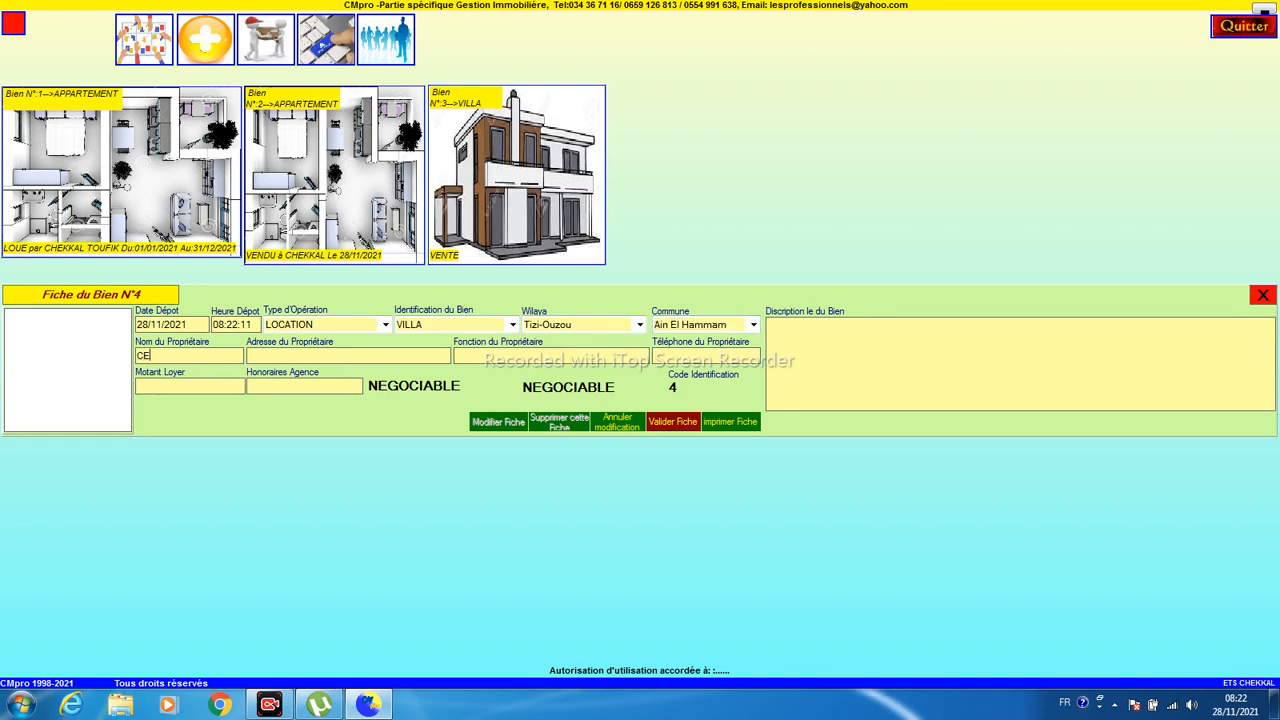
text(47000)
key(Tab)
text(120)
- Save villa N°4, place its card beside villa N°3 enlarged to match, then open the dashboard
click(670, 424)
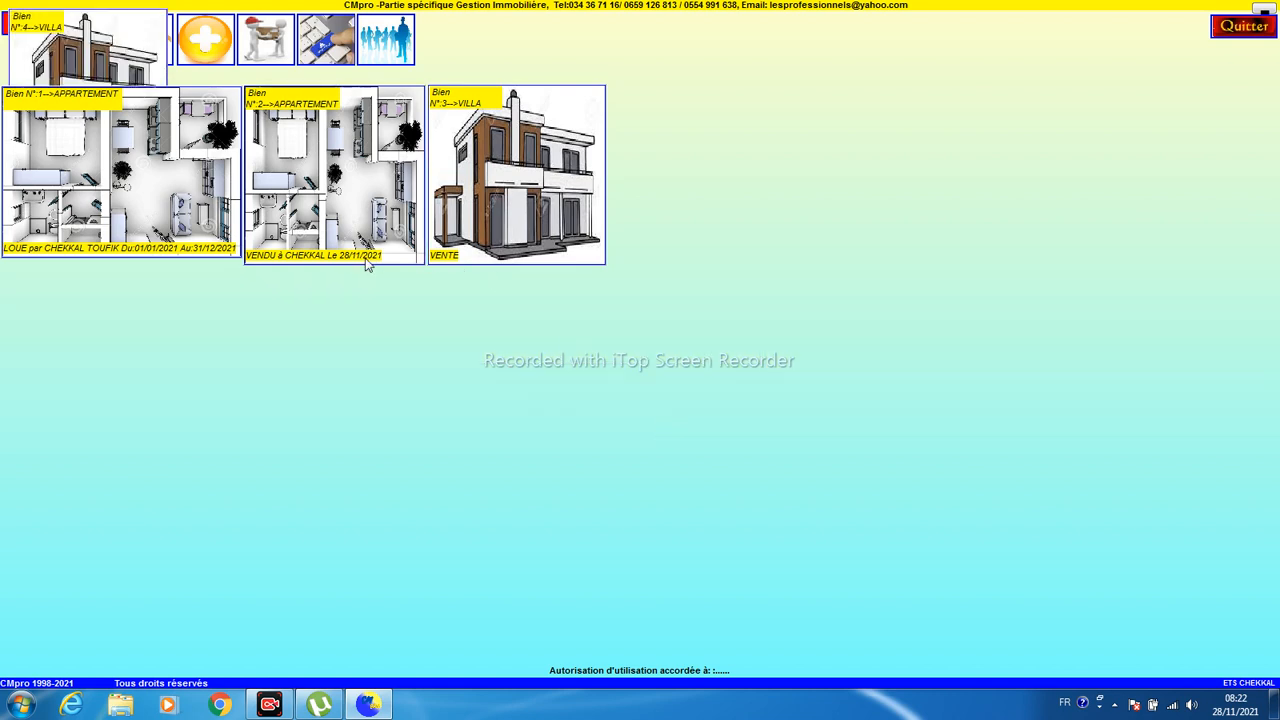
drag(110, 60, 691, 136)
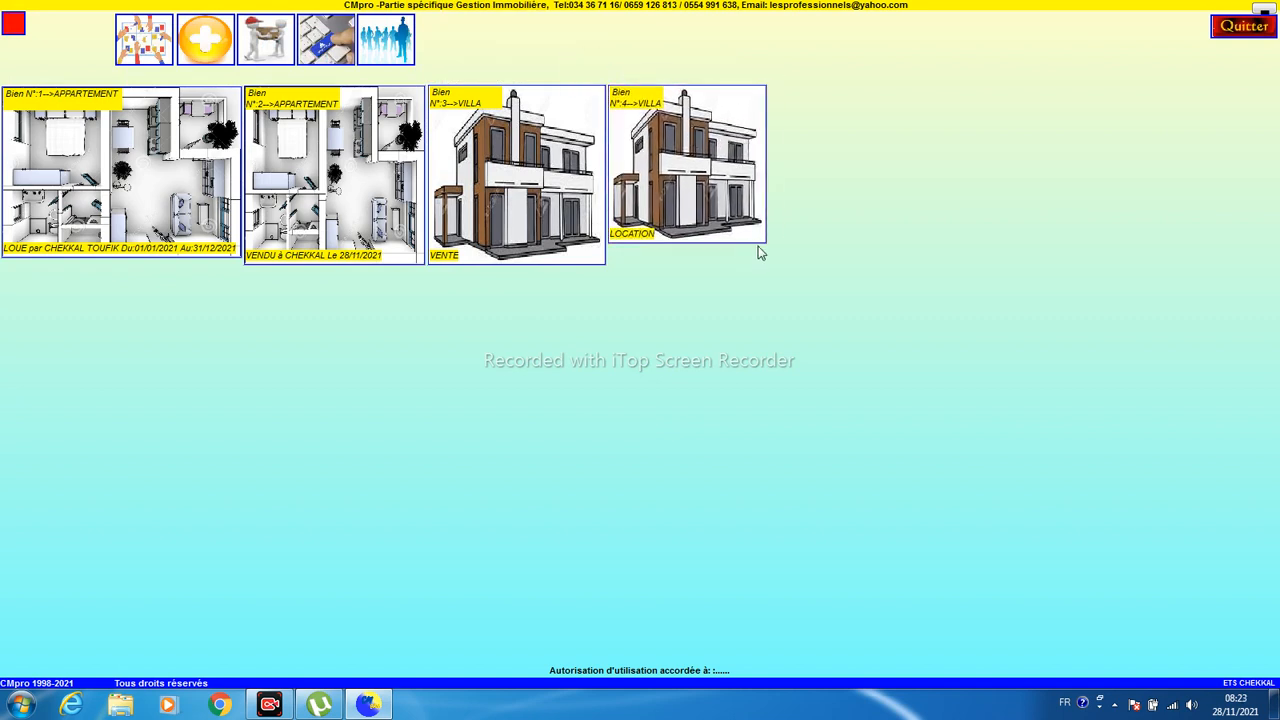
drag(763, 238, 808, 264)
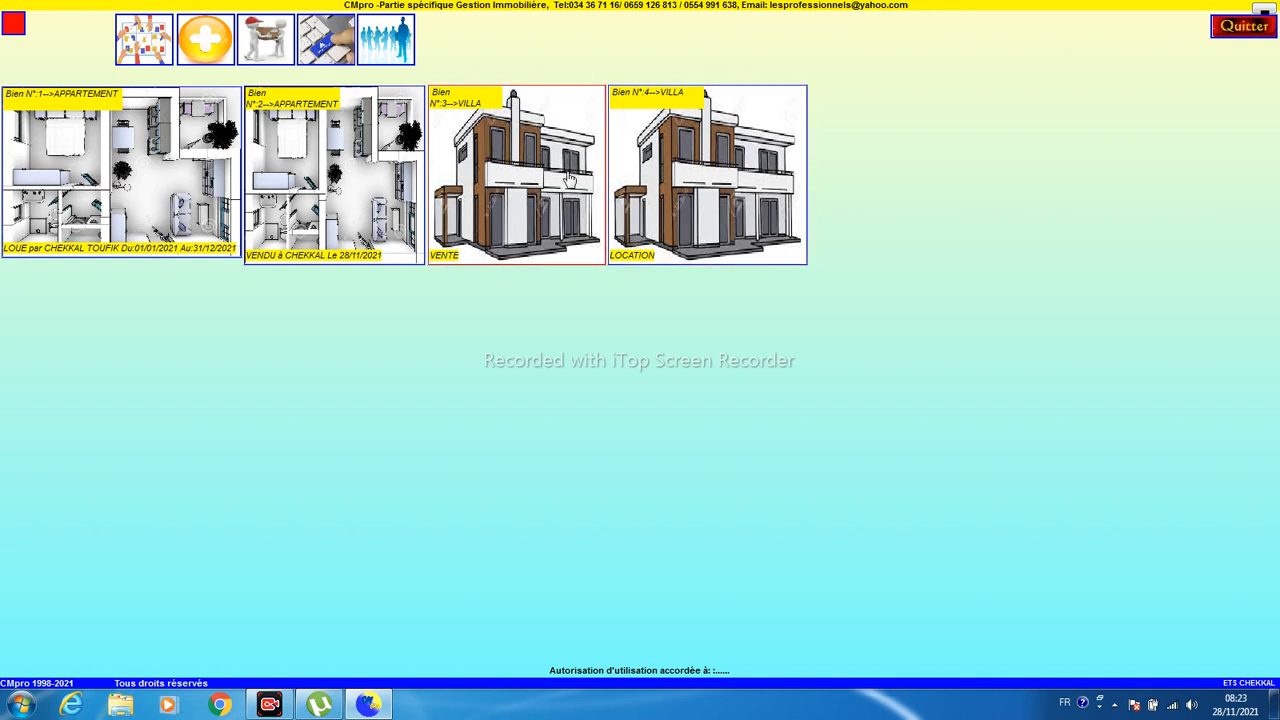
click(136, 45)
- Confirm villa N°4 is listed as available for rent, then start property record N°5
click(134, 259)
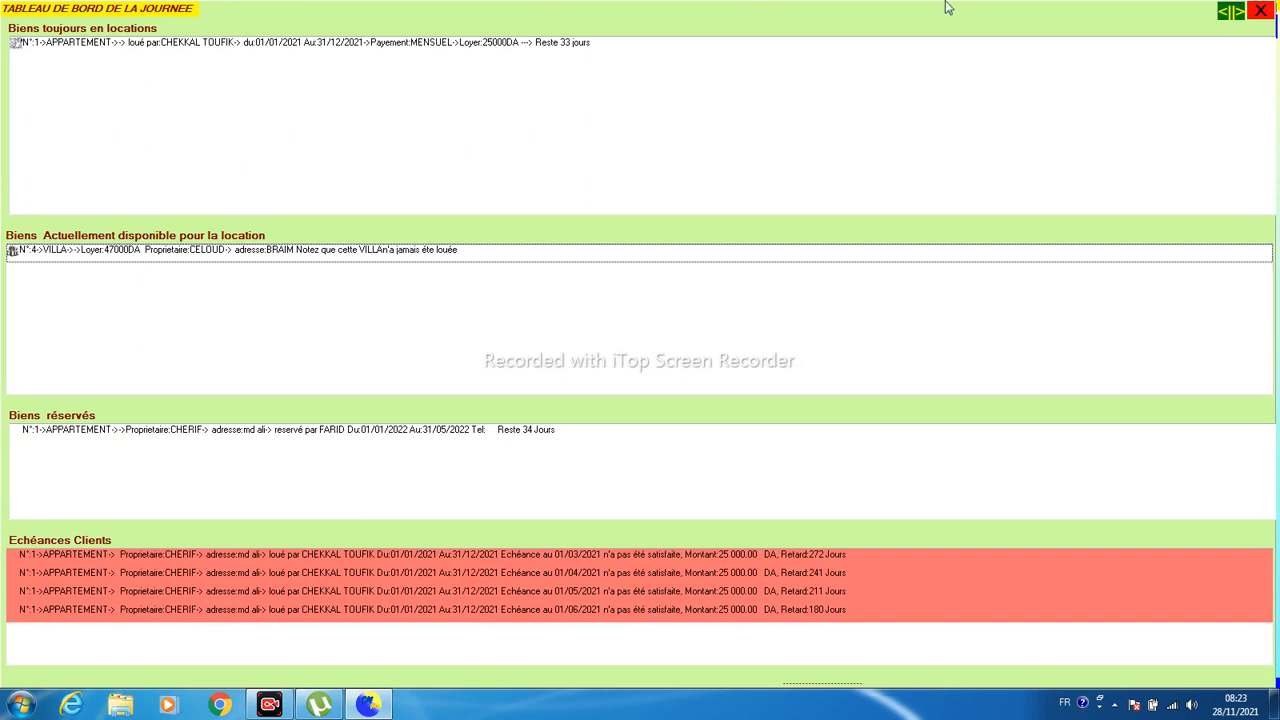
click(1260, 12)
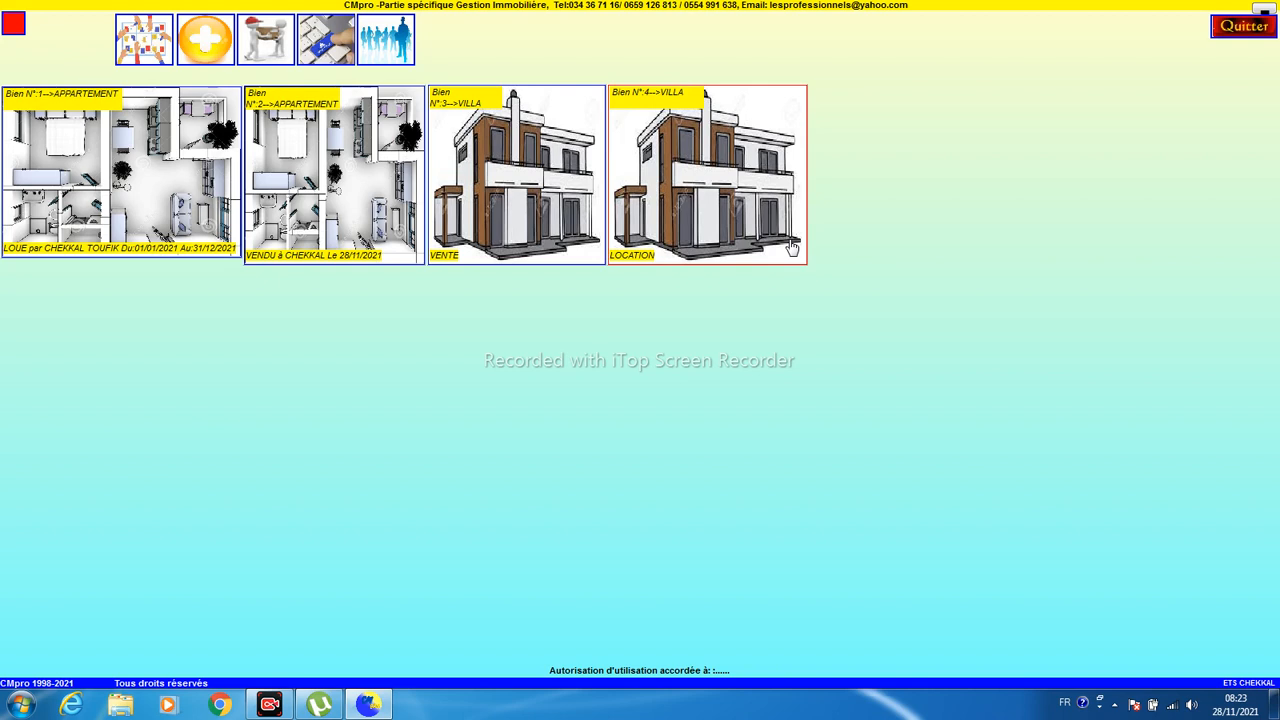
click(205, 42)
- Set the new property to a VENTE operation, type TERRAIN, located in Béjaïa, Amizour
click(385, 325)
click(372, 352)
click(512, 326)
click(484, 341)
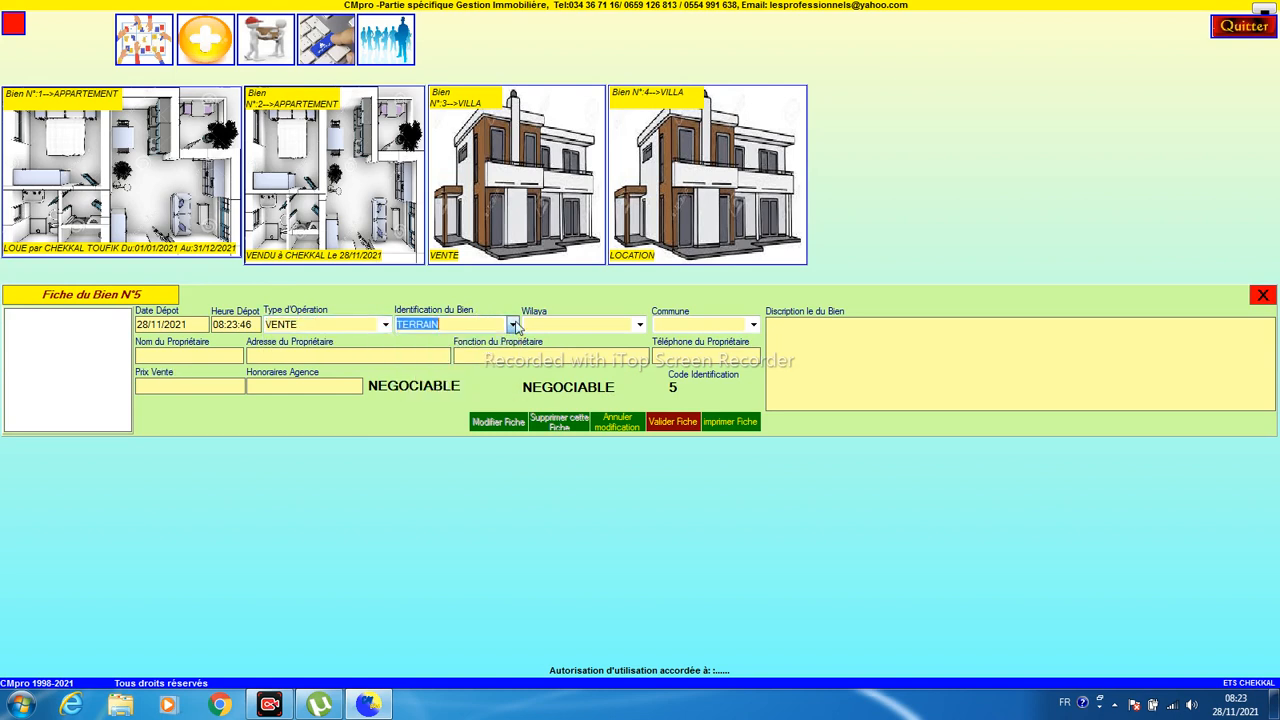
click(639, 325)
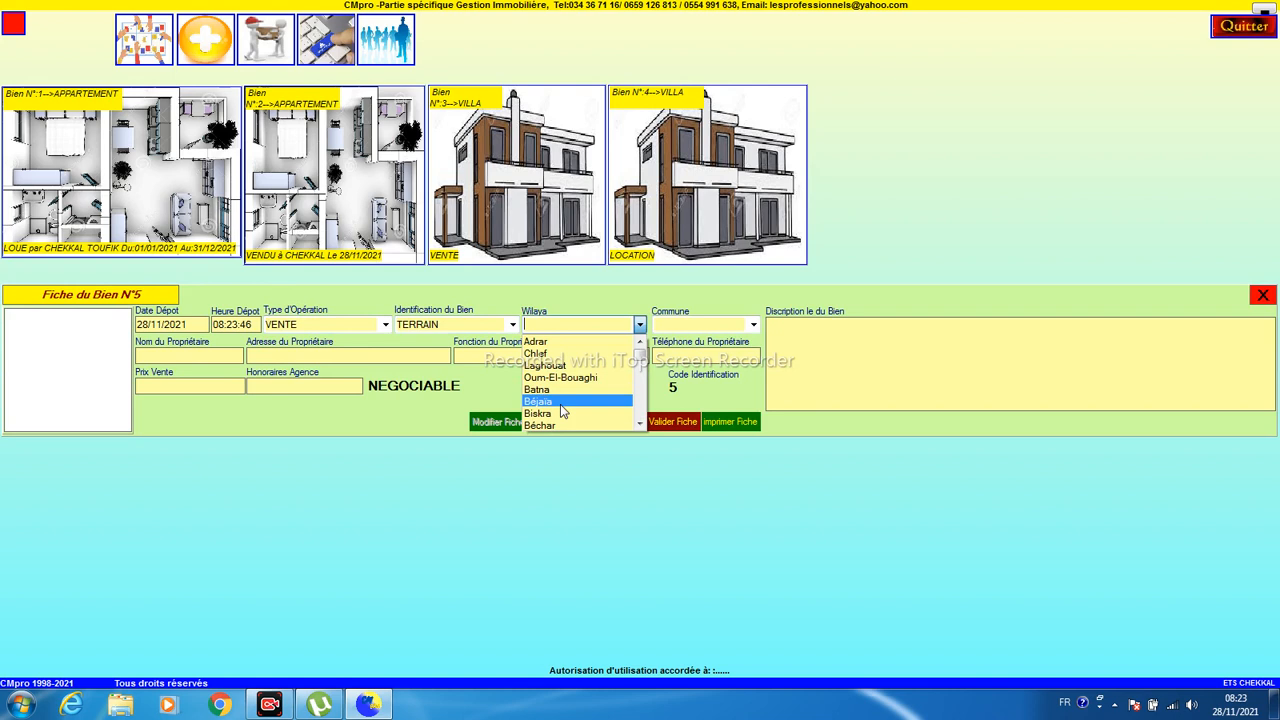
click(565, 404)
click(753, 325)
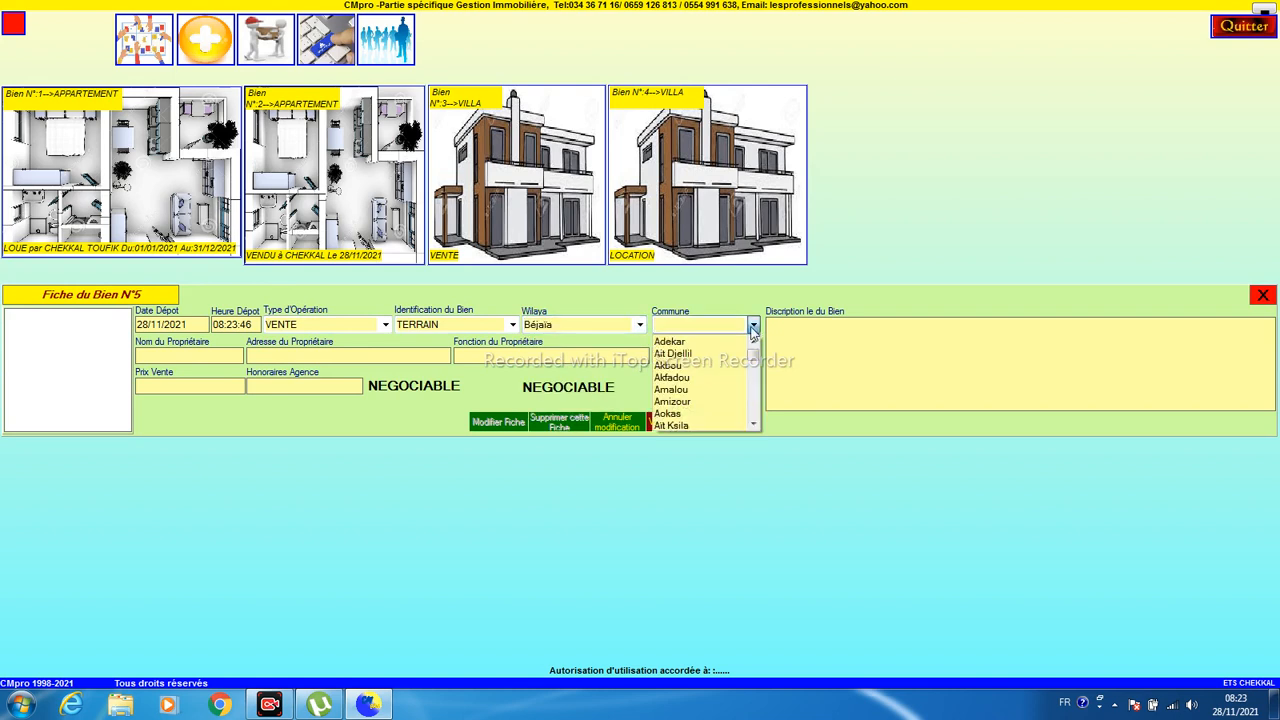
click(707, 401)
- Enter the owner's name, sale price 250000 and the agency fees, then validate the land record
click(237, 356)
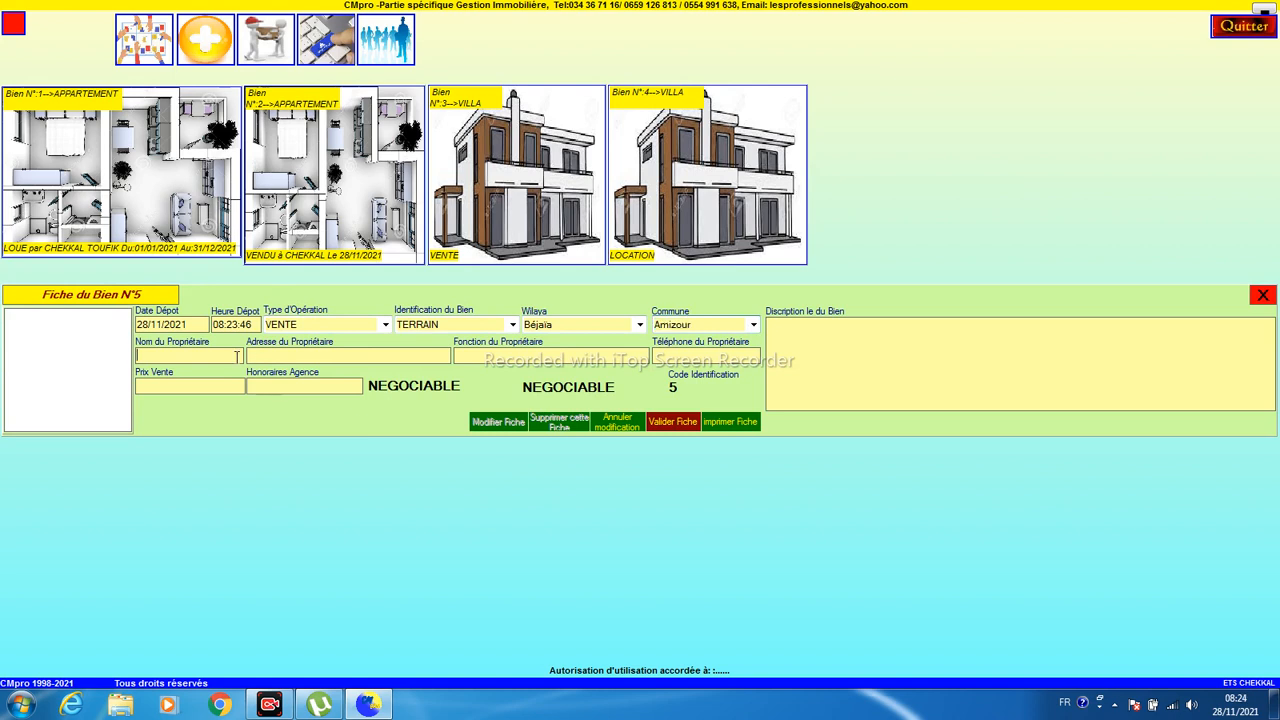
text(BOULAID)
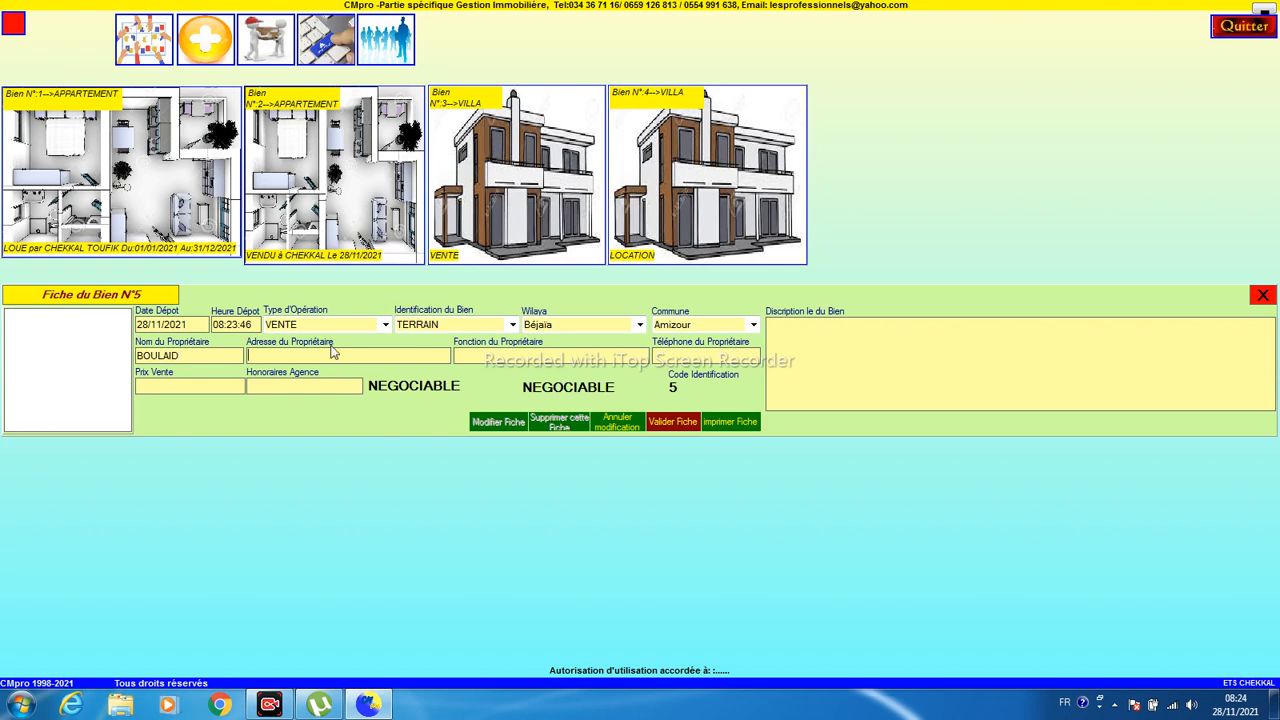
click(218, 383)
text(250000)
key(Tab)
text(2500)
click(672, 421)
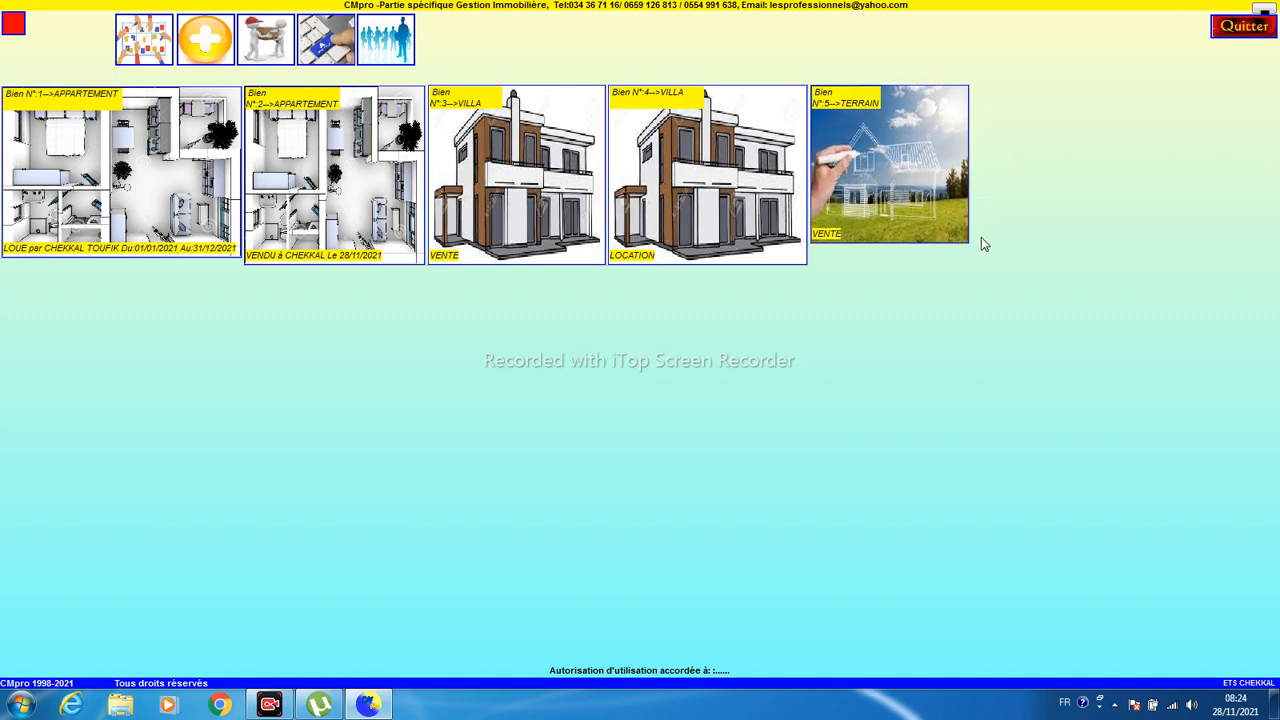
- Enlarge the TERRAIN N°5 card to match the others, then review and close the Tableau de bord
drag(967, 241, 1011, 266)
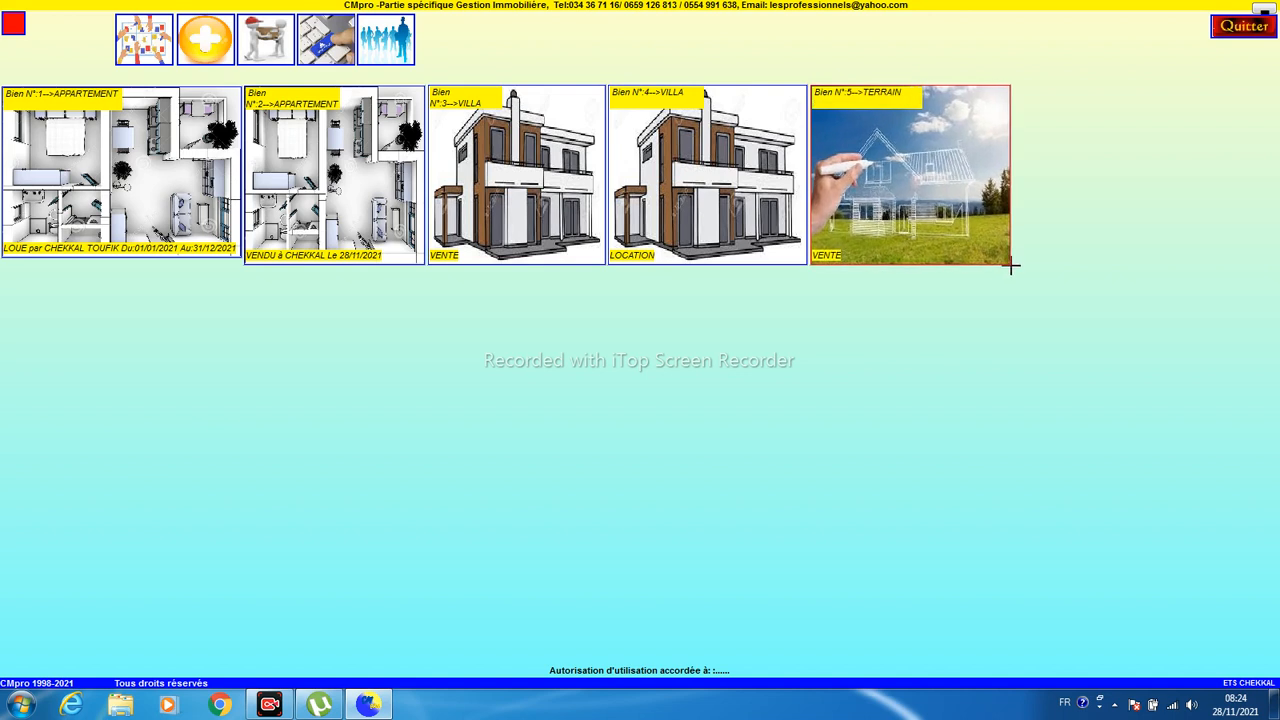
click(136, 38)
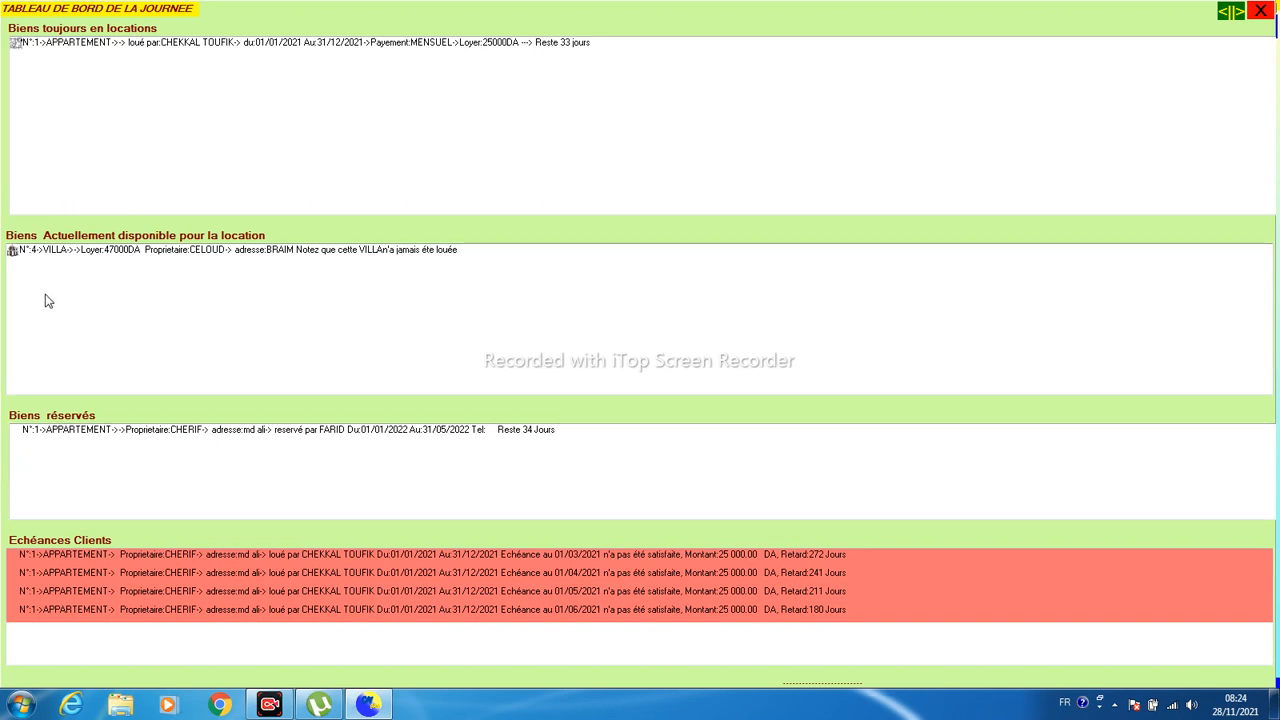
click(1259, 12)
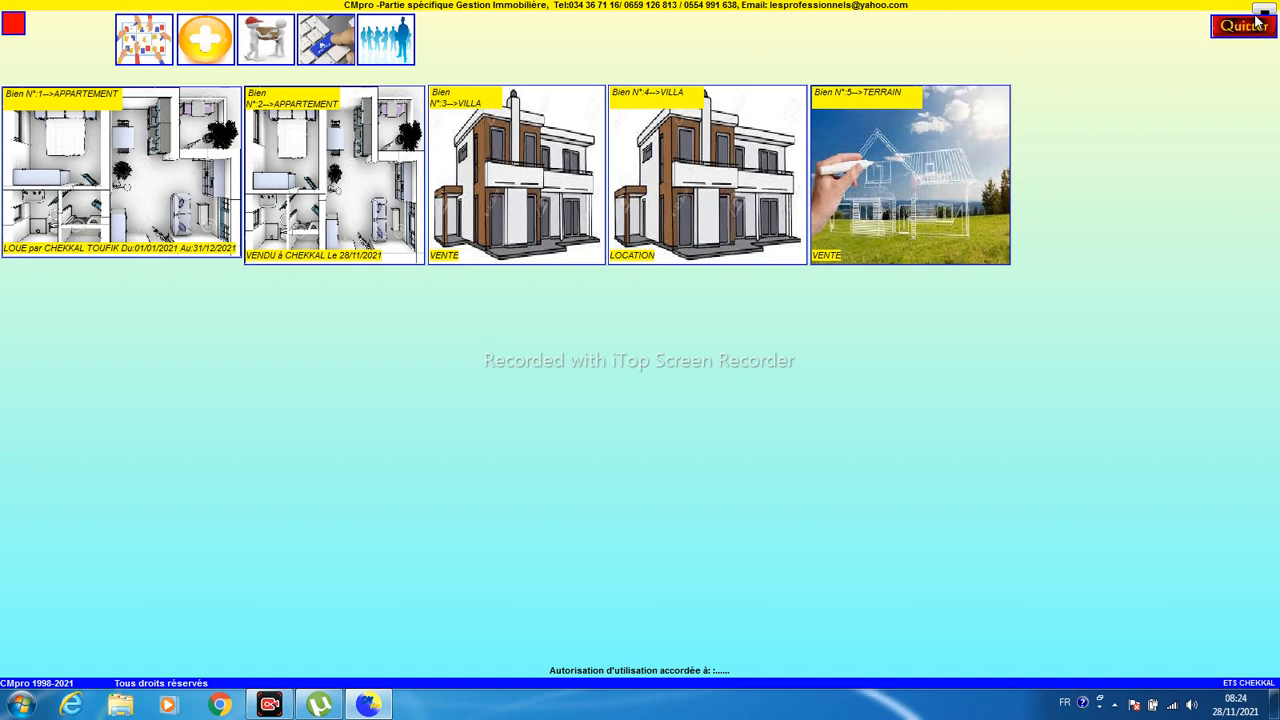